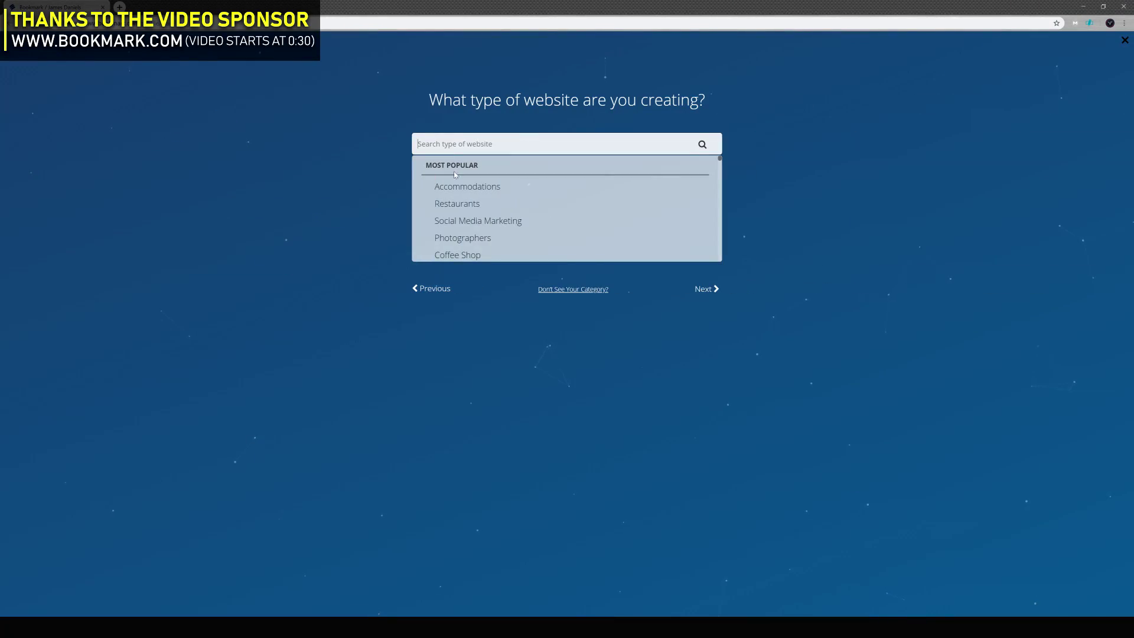
Choose Graphic Design Portfolio as the website type and advance through the setup questions to the contact details
{"action": "type", "text": "Grap"}
{"action": "left_click", "coordinate": [480, 185]}
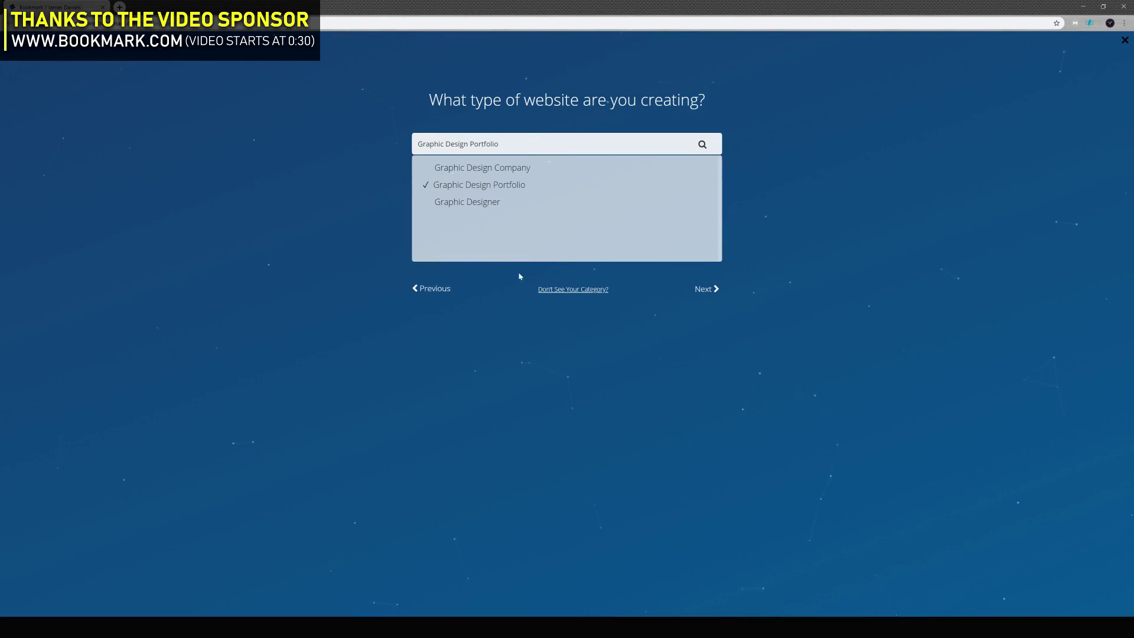
{"action": "left_click", "coordinate": [706, 262]}
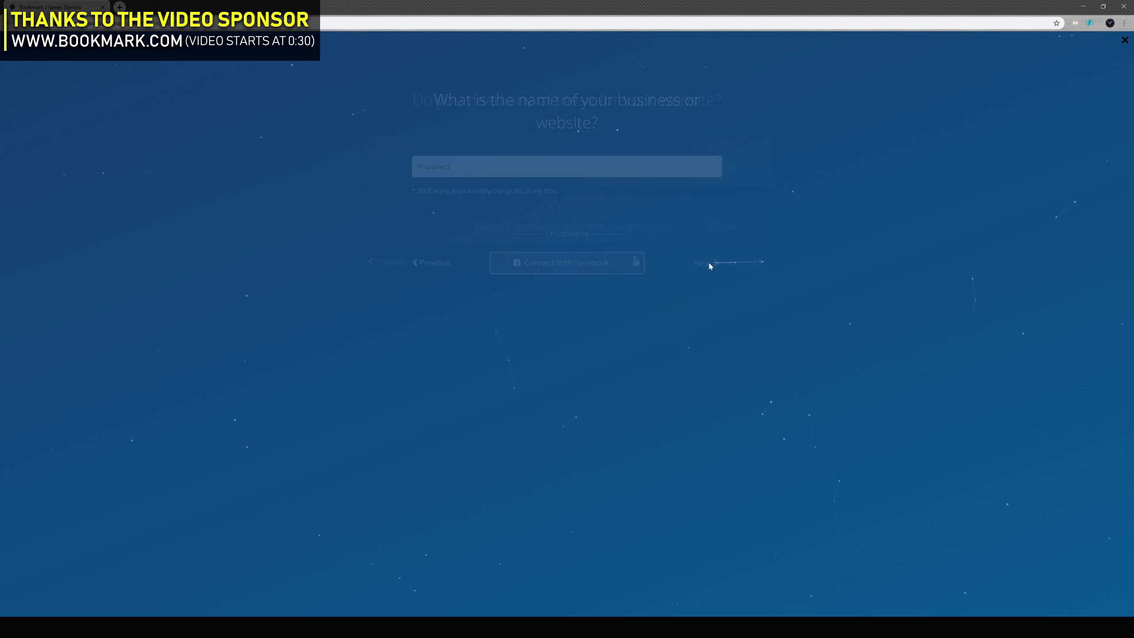
{"action": "left_click", "coordinate": [741, 296]}
{"action": "scroll", "coordinate": [536, 271], "scroll_direction": "down", "scroll_amount": 6}
{"action": "left_click", "coordinate": [696, 373]}
Upload the logo image in the contact details and continue to the site layout choice
{"action": "left_click", "coordinate": [428, 208]}
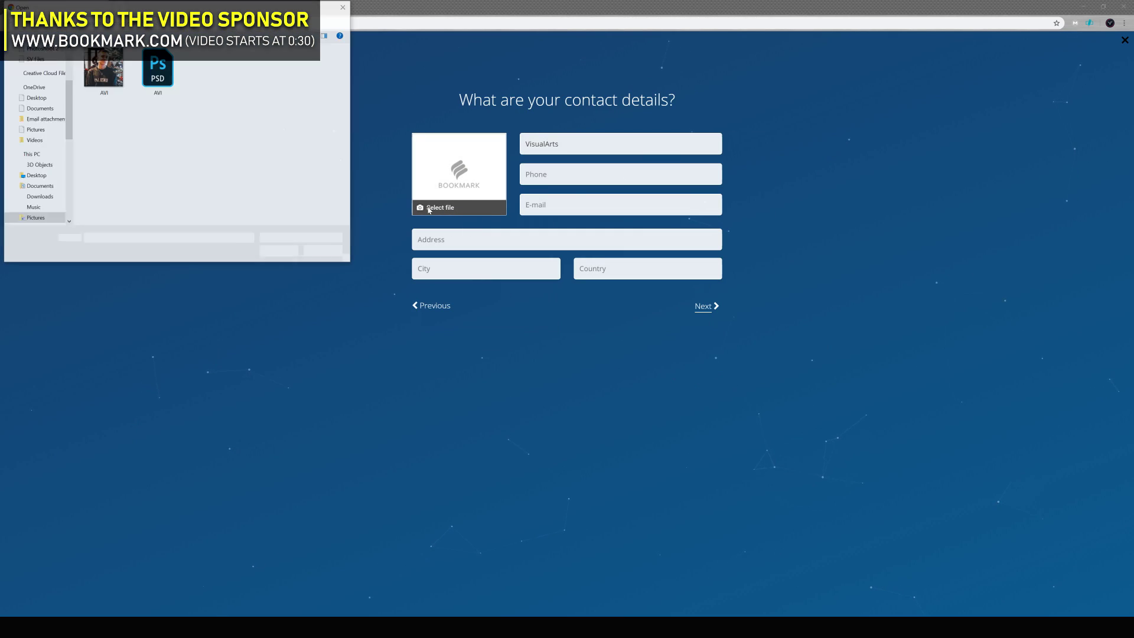
{"action": "scroll", "coordinate": [177, 148], "scroll_direction": "down", "scroll_amount": 3}
{"action": "double_click", "coordinate": [260, 71]}
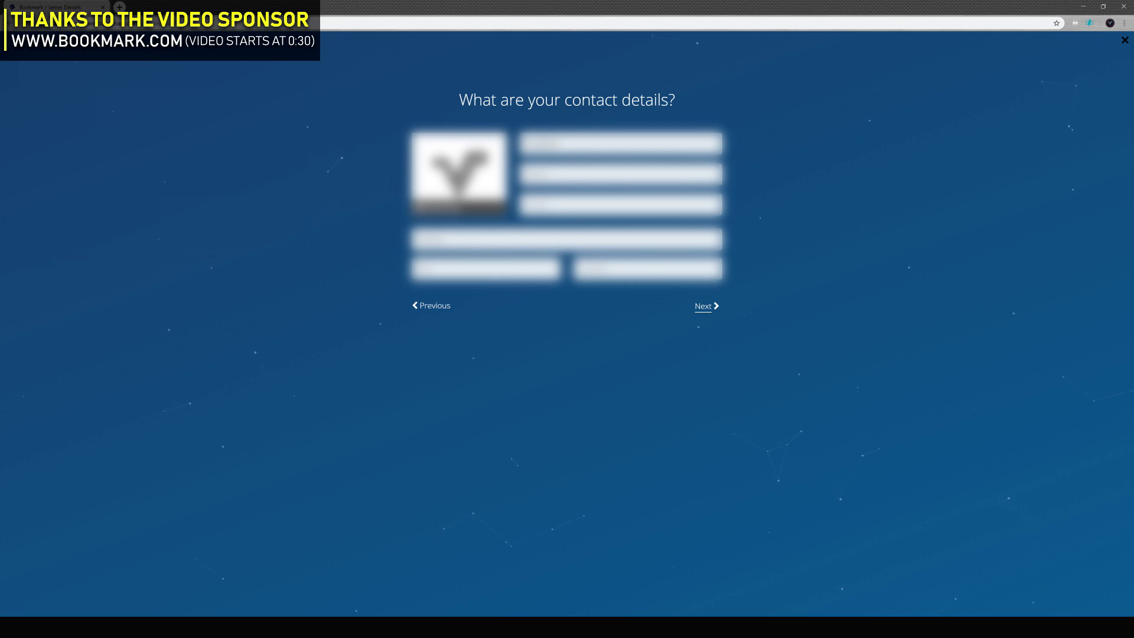
{"action": "left_click", "coordinate": [704, 306]}
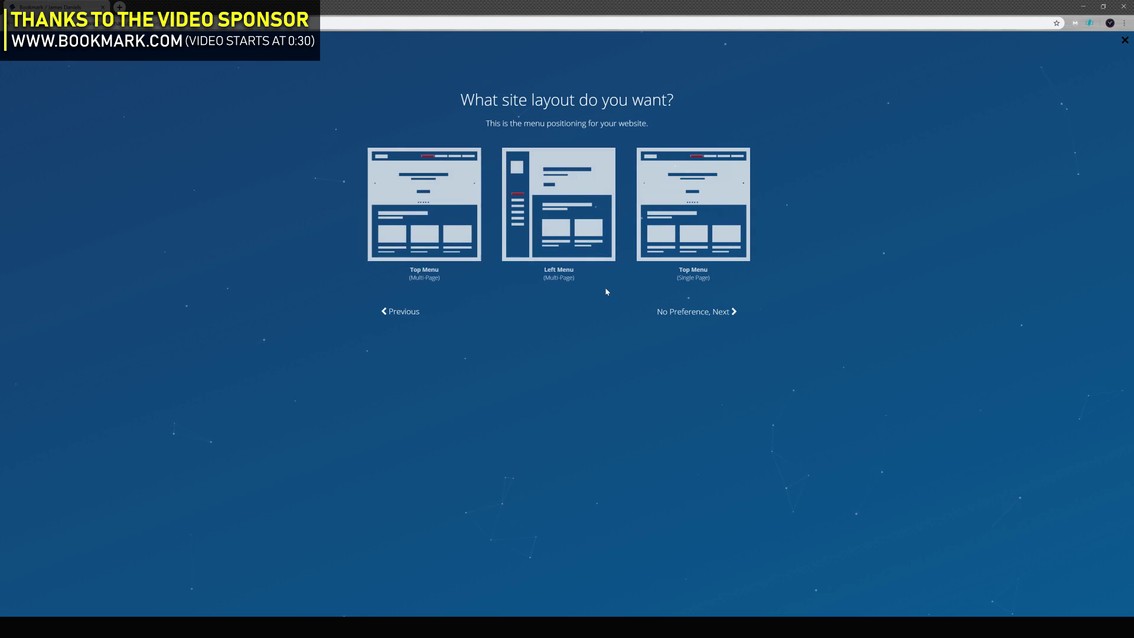
Proceed past the site layout question and choose Clean as the website's style
{"action": "left_click", "coordinate": [450, 268]}
{"action": "left_click", "coordinate": [510, 163]}
{"action": "left_click", "coordinate": [499, 254]}
{"action": "left_click", "coordinate": [719, 311]}
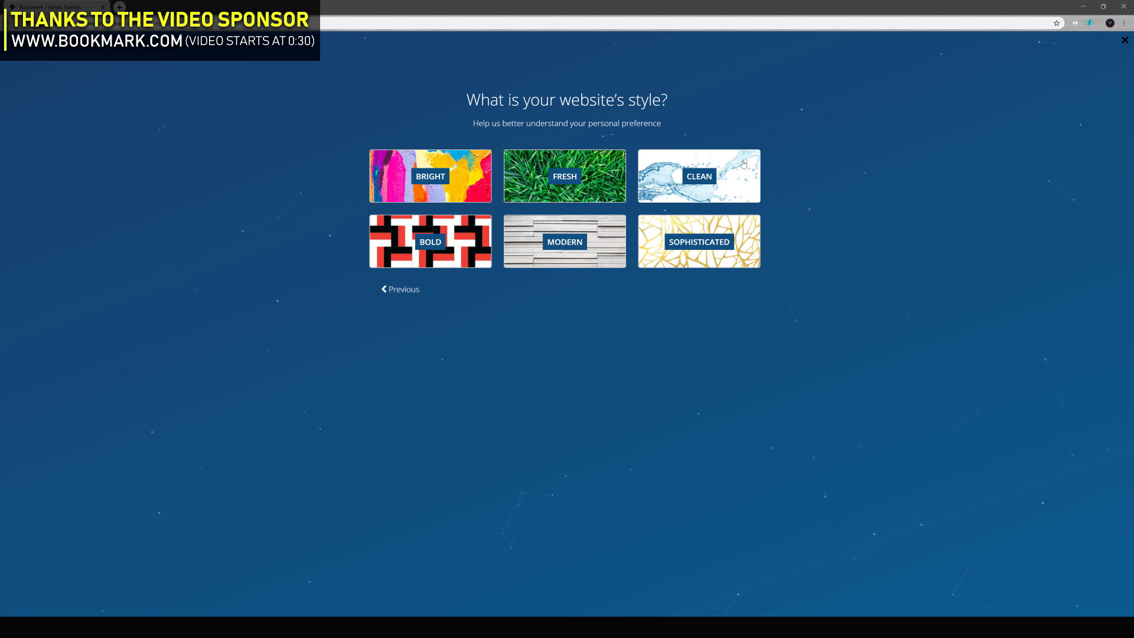
{"action": "left_click", "coordinate": [742, 164]}
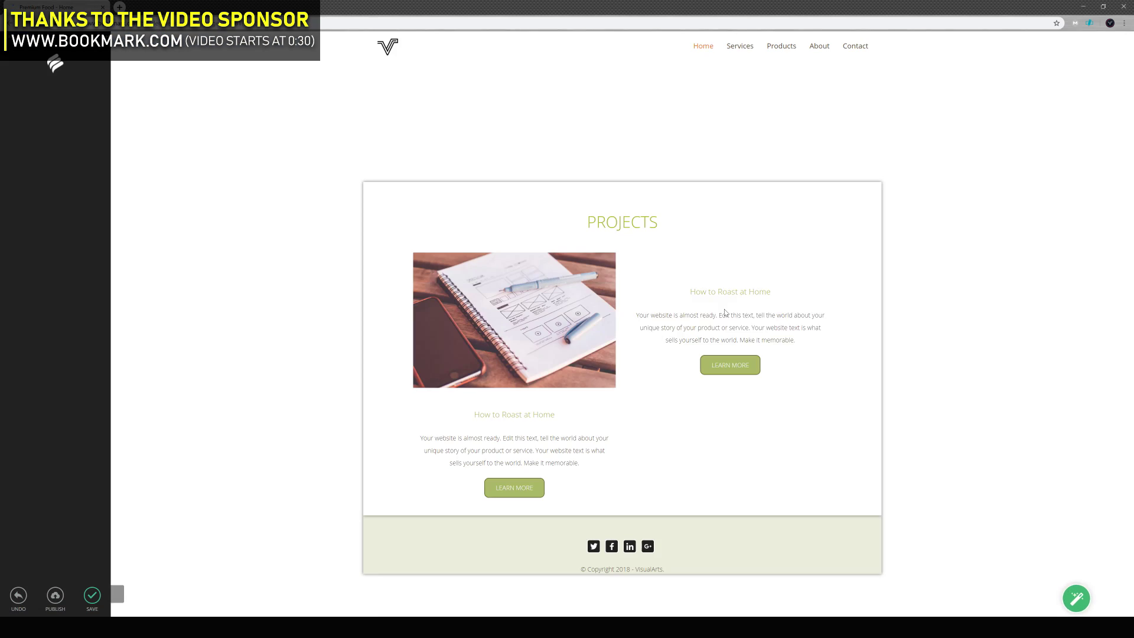
Try out the generated site's design options and save the website with Style 4 applied
{"action": "left_click", "coordinate": [567, 359]}
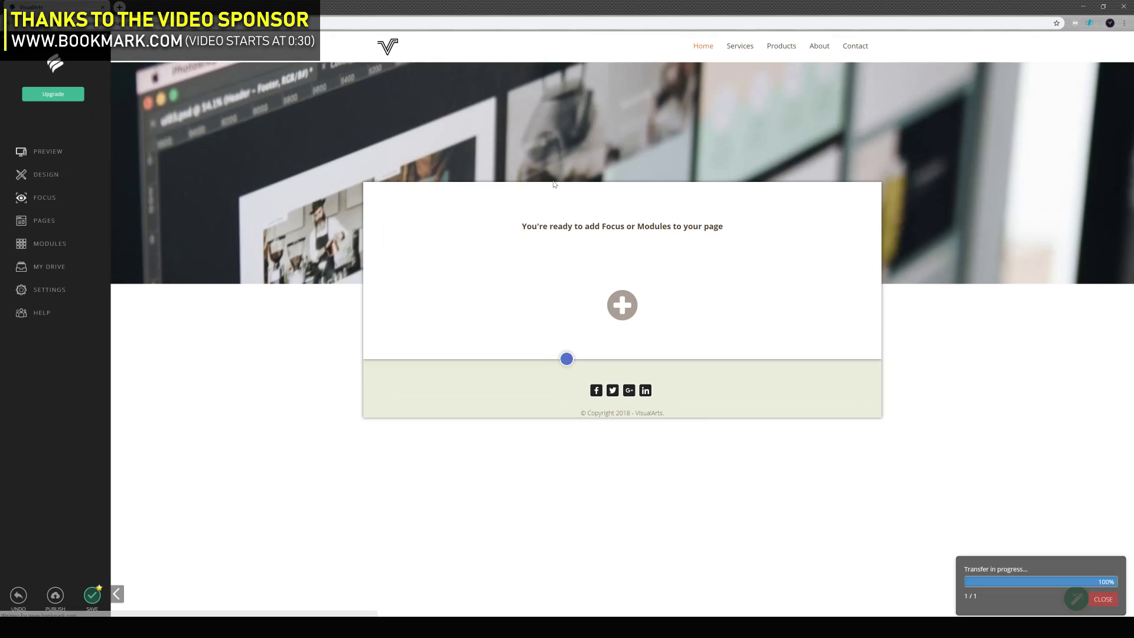
{"action": "left_click", "coordinate": [89, 156]}
{"action": "left_click", "coordinate": [203, 86]}
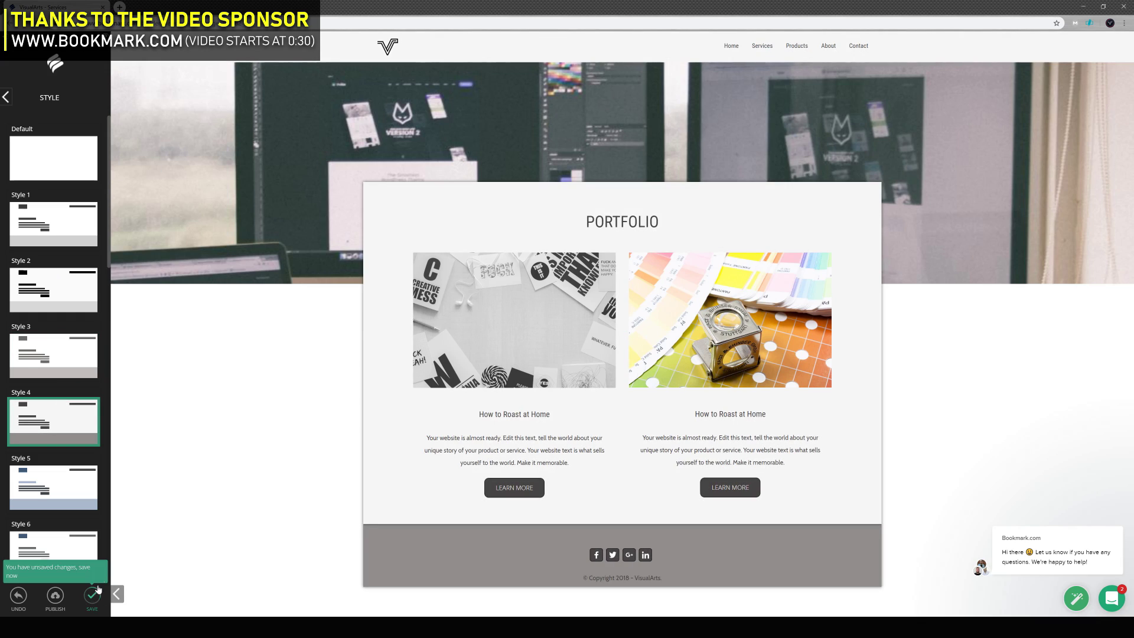
{"action": "left_click", "coordinate": [98, 589]}
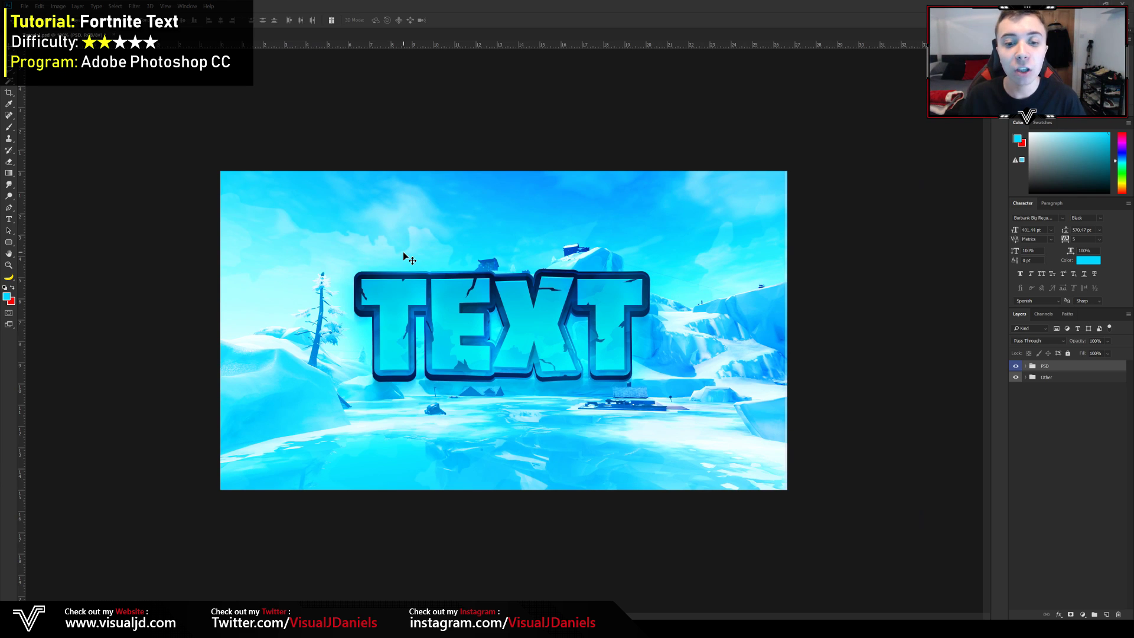
Examine the finished Fortnite-style text up close in Photoshop and expand the PSD layer group
{"action": "key", "text": "ctrl+plus"}
{"action": "key", "text": "ctrl+plus"}
{"action": "key", "text": "ctrl+minus"}
{"action": "key", "text": "ctrl+minus"}
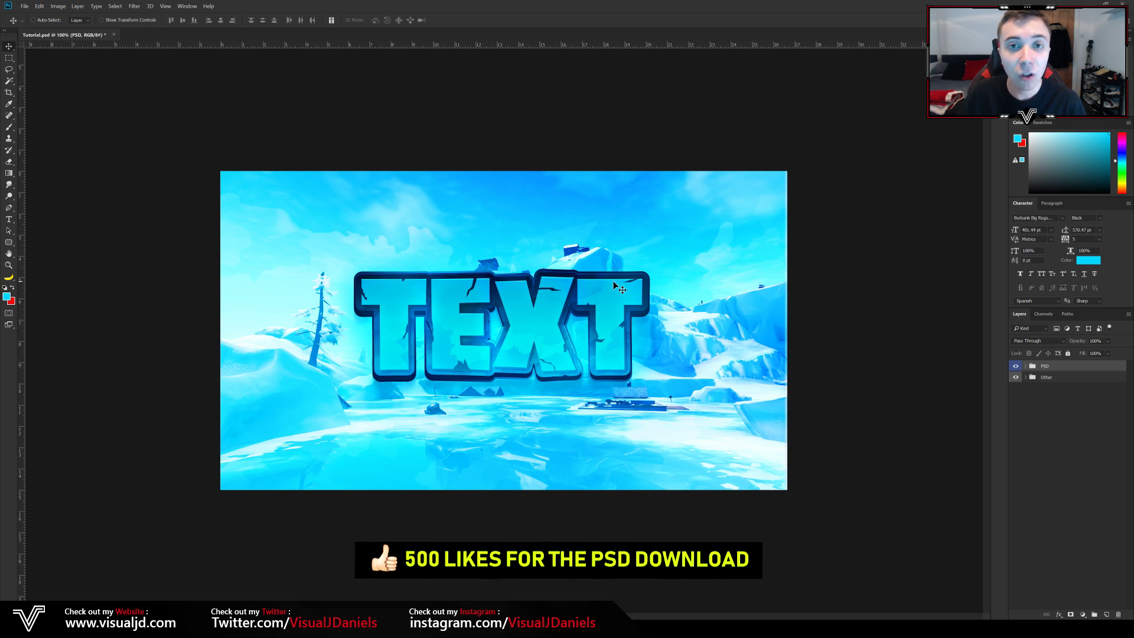
{"action": "left_click", "coordinate": [1020, 367]}
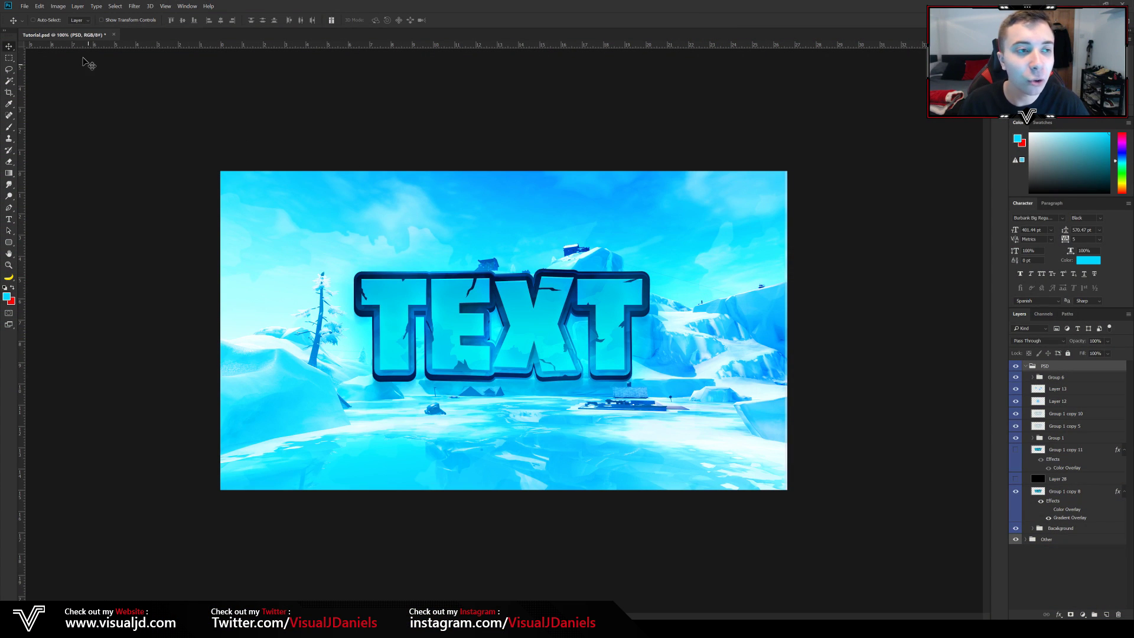
Create a new 1920 x 1080 pixel document at 72 pixels/inch in RGB Color with a black background
{"action": "left_click", "coordinate": [25, 7]}
{"action": "left_click", "coordinate": [36, 15]}
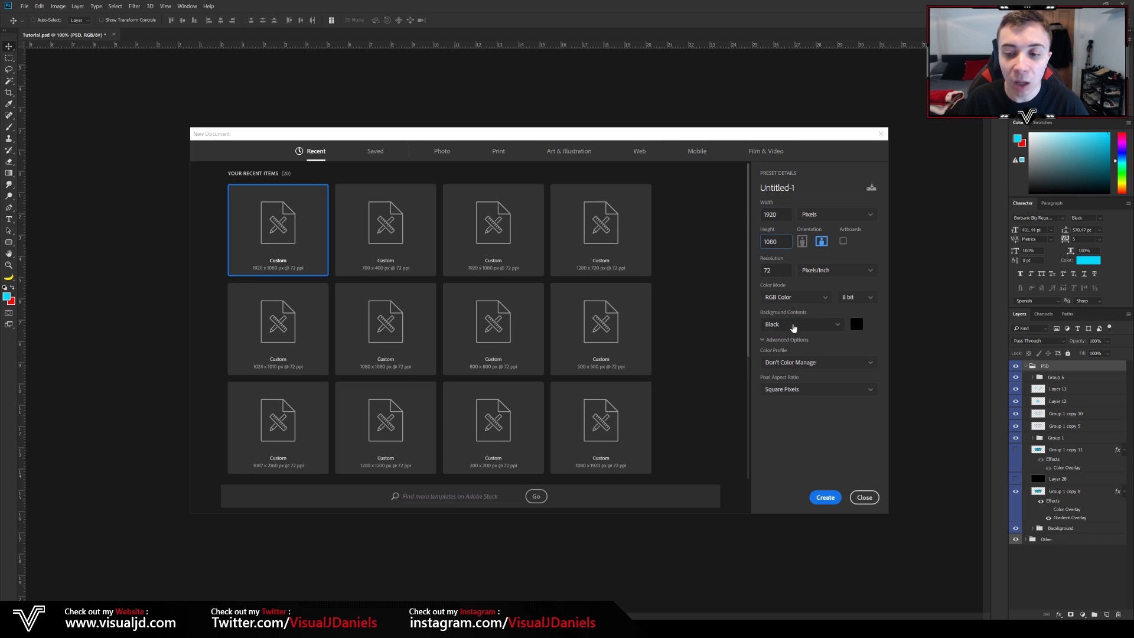
{"action": "left_click", "coordinate": [793, 328]}
{"action": "left_click", "coordinate": [854, 369]}
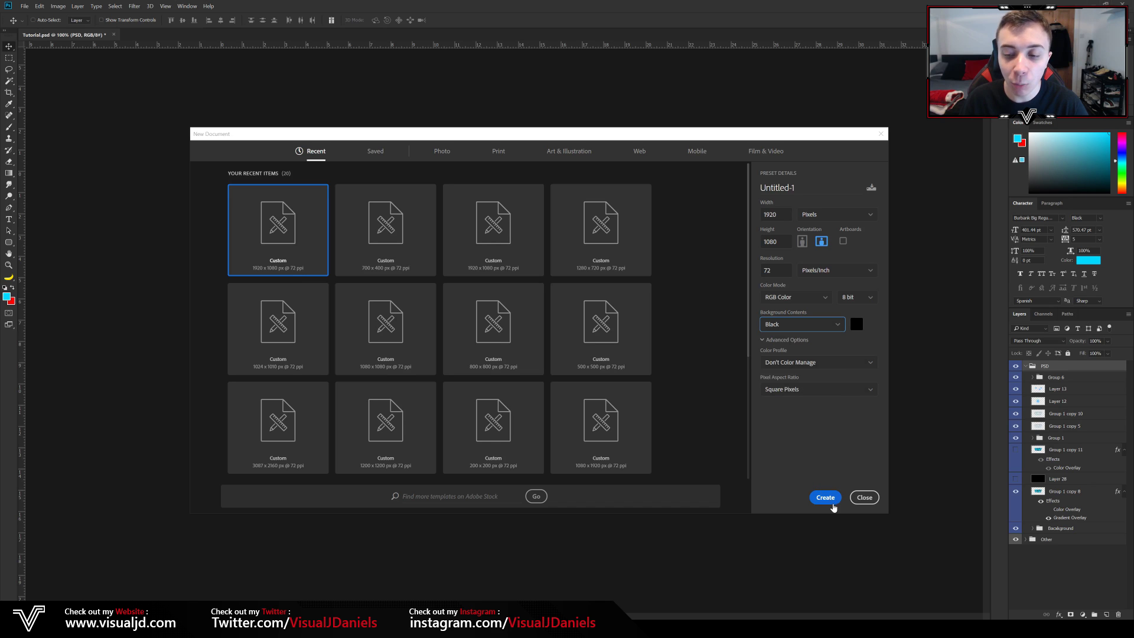
{"action": "left_click", "coordinate": [832, 505]}
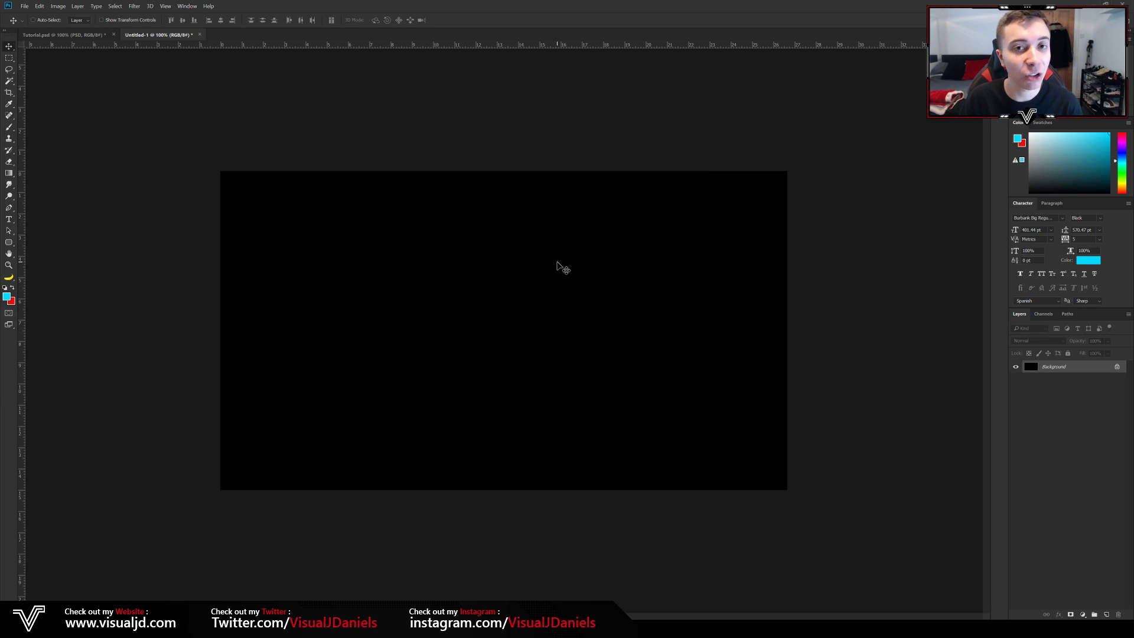
Add the word "TEXT" in cyan Burbank Big Regular Black and move it to the middle of the canvas
{"action": "left_click", "coordinate": [12, 222]}
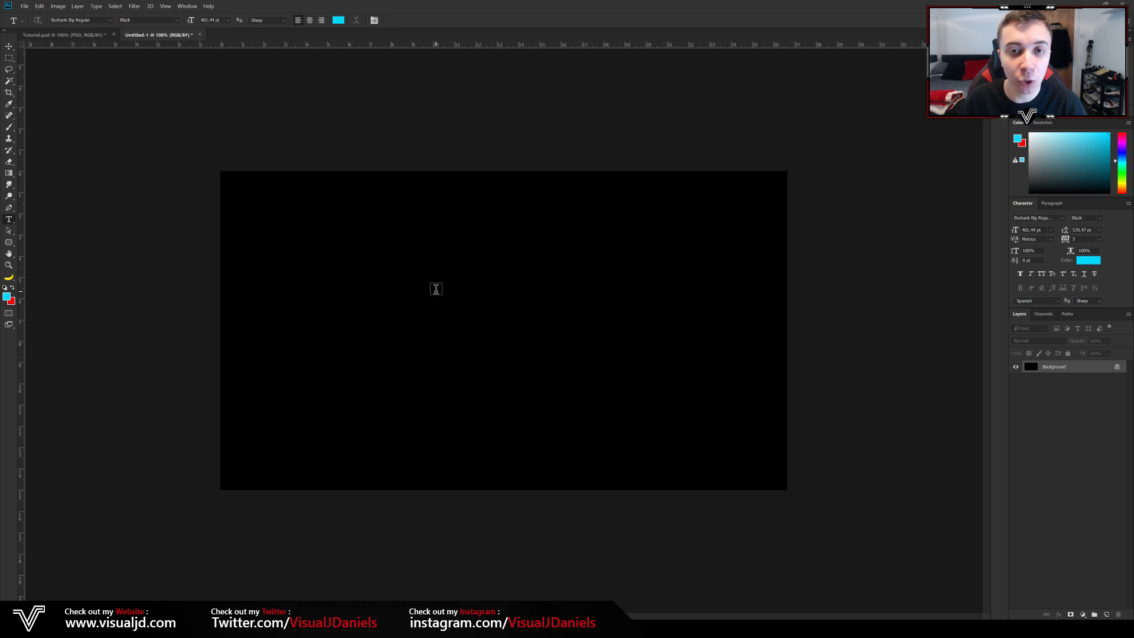
{"action": "left_click", "coordinate": [465, 272]}
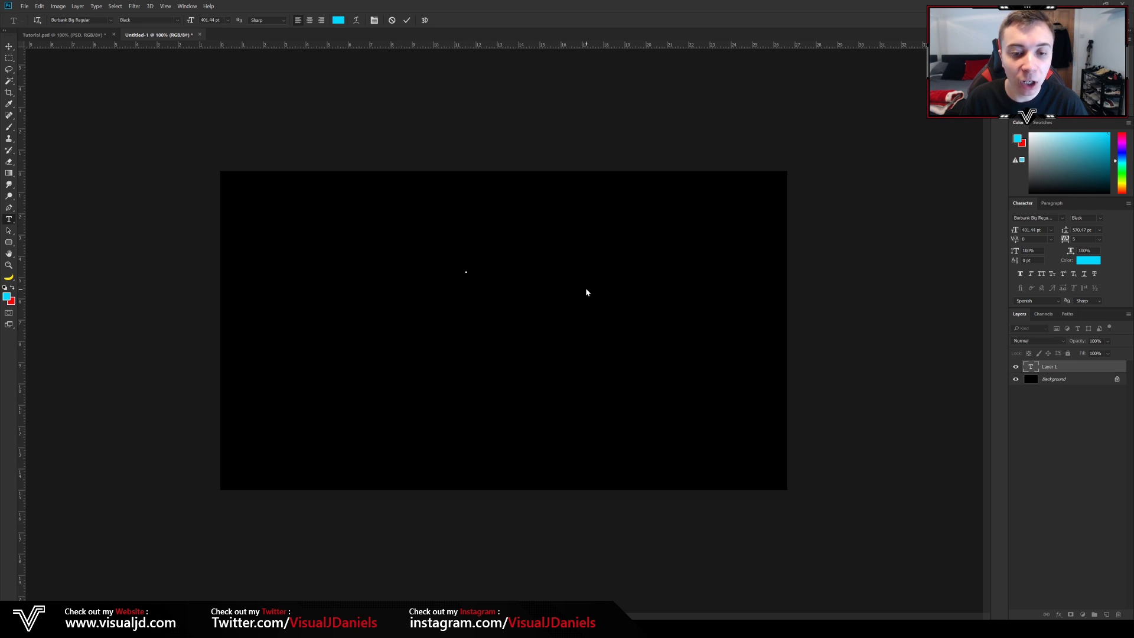
{"action": "type", "text": "TEXT"}
{"action": "key", "text": "ctrl+a"}
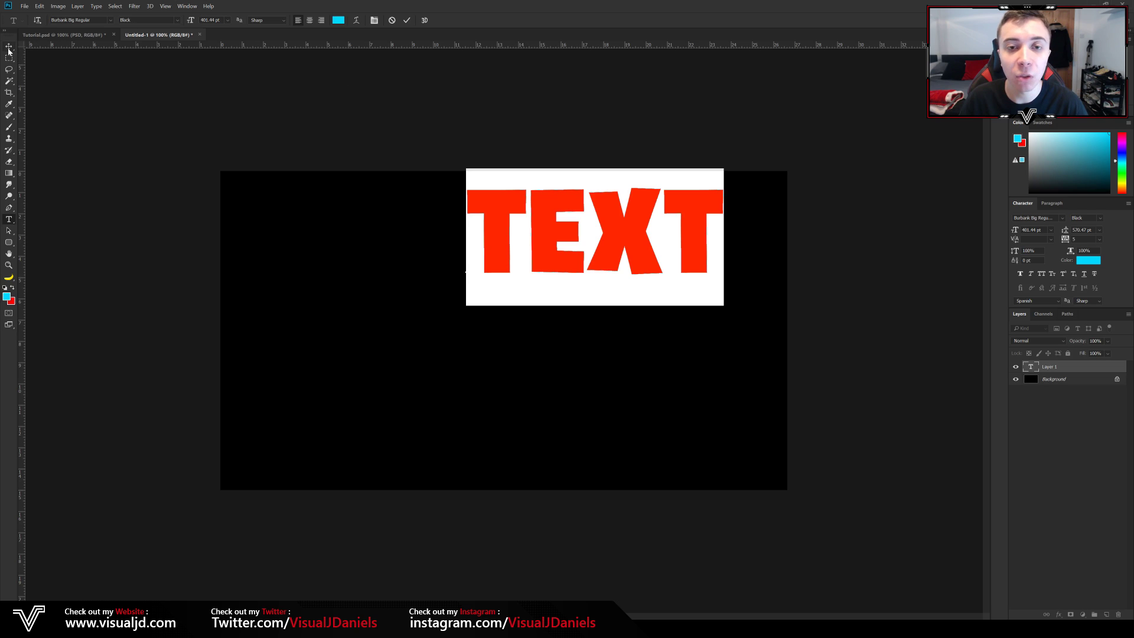
{"action": "key", "text": "ctrl+Return"}
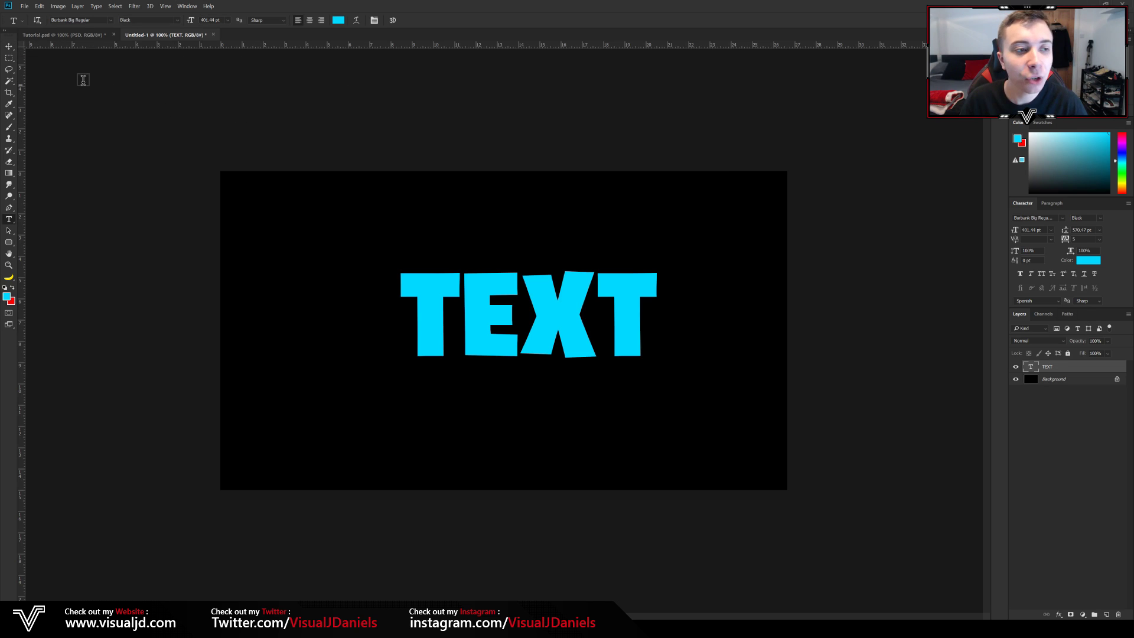
{"action": "left_click", "coordinate": [12, 50]}
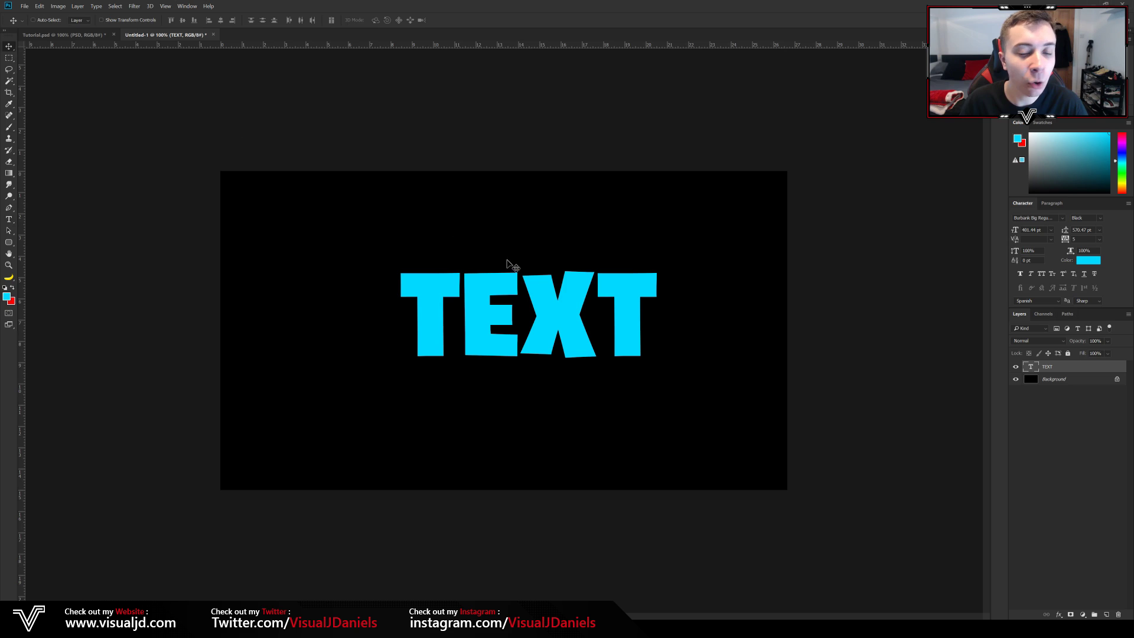
{"action": "left_click_drag", "start_coordinate": [565, 285], "coordinate": [532, 286]}
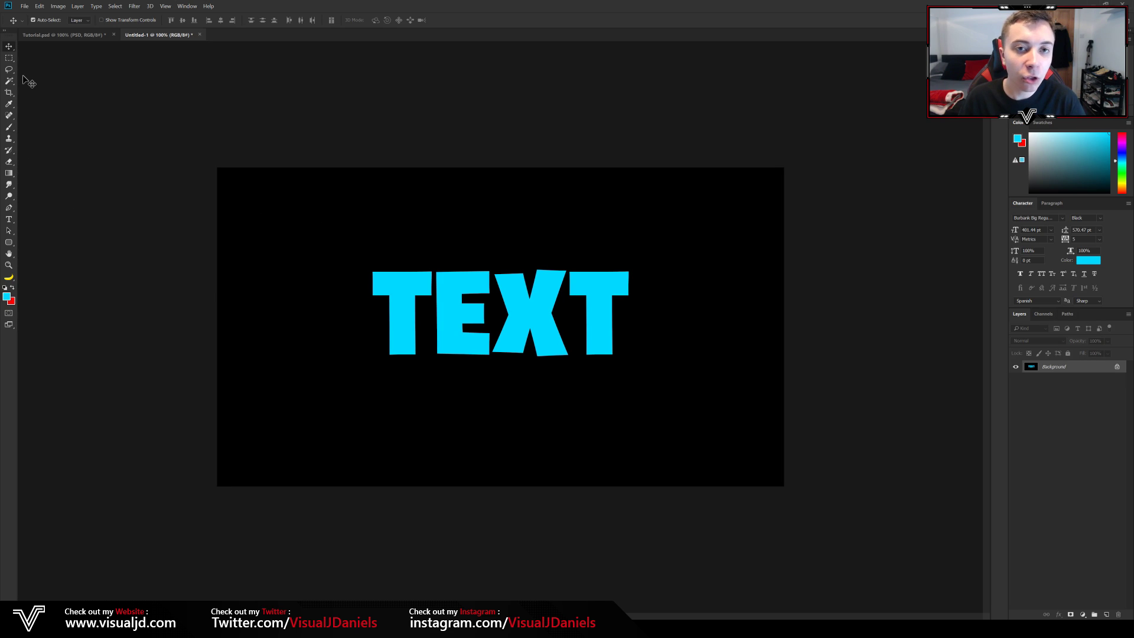
Place horizontal and vertical guides through the canvas centre and align the restored text layer to them
{"action": "key", "text": "ctrl+r"}
{"action": "left_click_drag", "start_coordinate": [23, 79], "coordinate": [548, 330]}
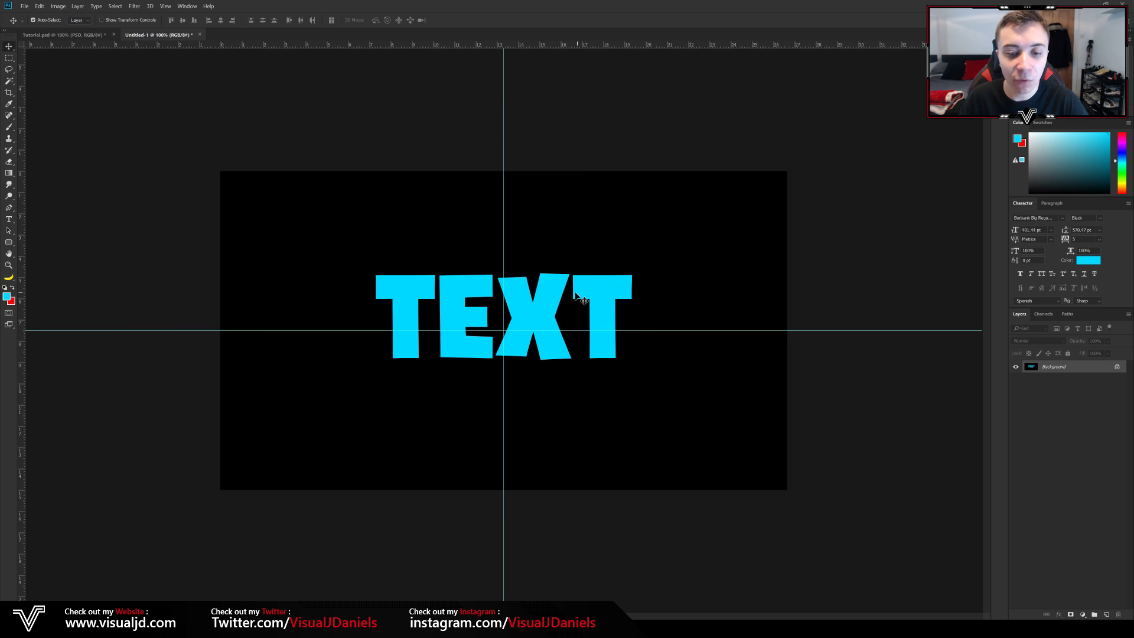
{"action": "key", "text": "ctrl+z"}
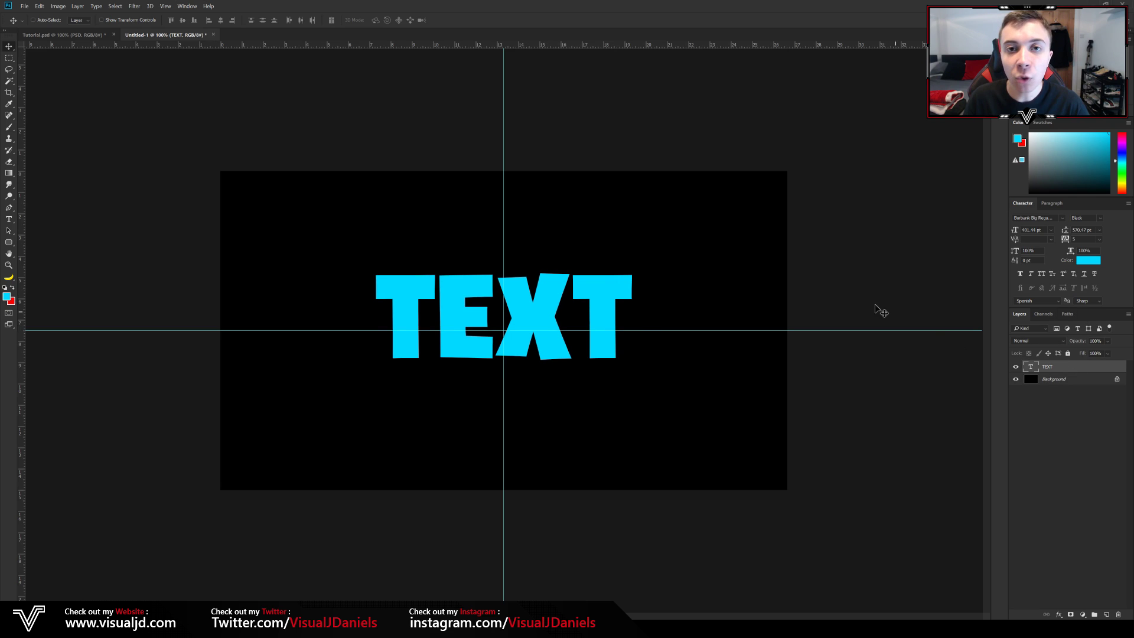
{"action": "mouse_move", "coordinate": [576, 293]}
{"action": "left_mouse_down"}
{"action": "mouse_move", "coordinate": [602, 295]}
{"action": "mouse_move", "coordinate": [567, 293]}
{"action": "mouse_move", "coordinate": [579, 301]}
{"action": "left_mouse_up"}
Scale the text up proportionally from its centre to a size of about 458 pt
{"action": "key", "text": "ctrl+t"}
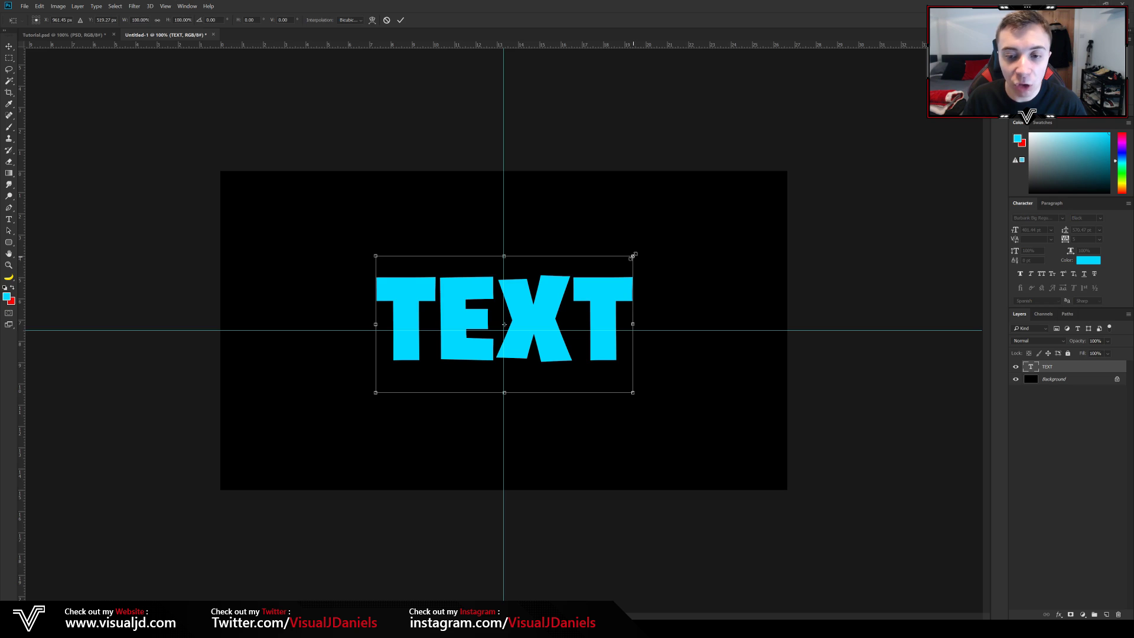
{"action": "left_click_drag", "start_coordinate": [632, 255], "coordinate": [652, 246]}
{"action": "key", "text": "Return"}
Check the font used for the word TEXT and view the finished artwork in Tutorial.psd
{"action": "key", "text": "t"}
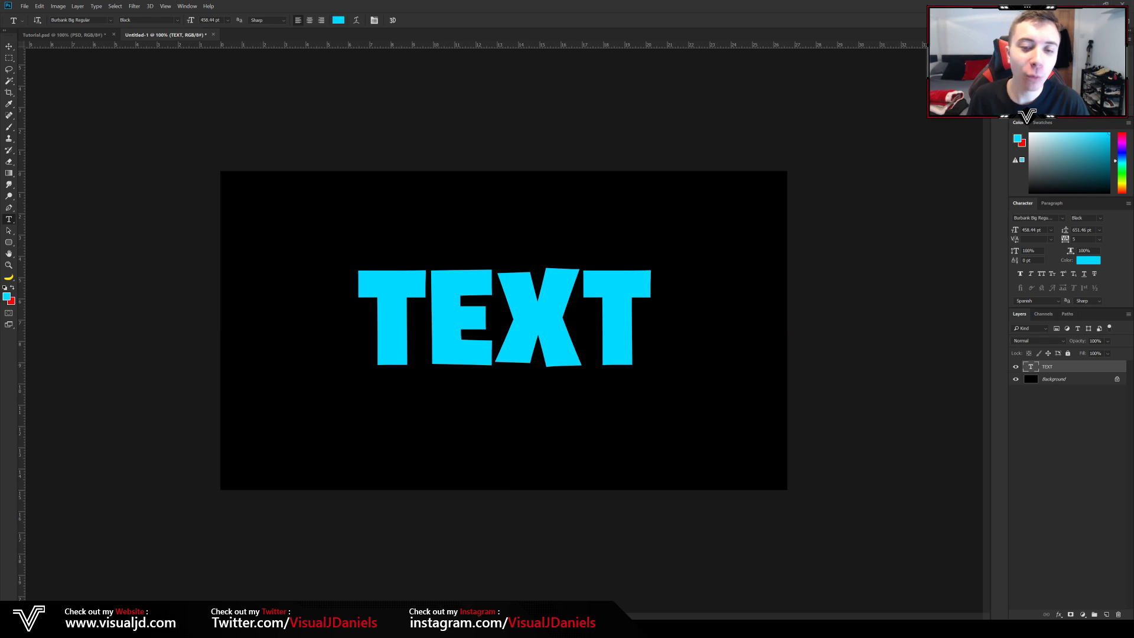
{"action": "left_click", "coordinate": [468, 314]}
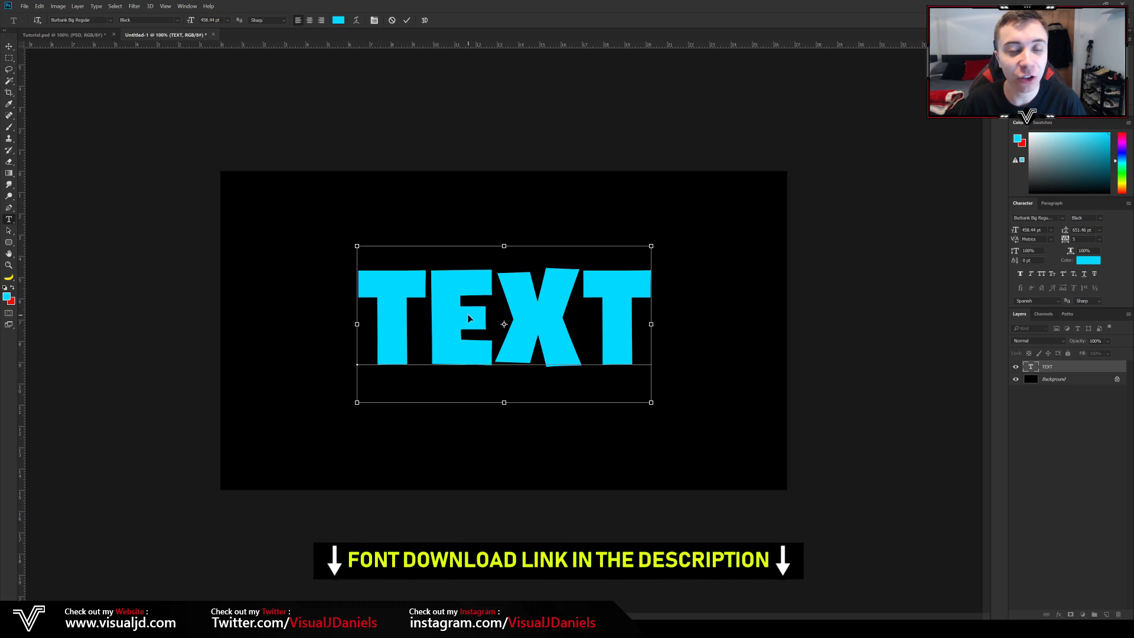
{"action": "key", "text": "ctrl+a"}
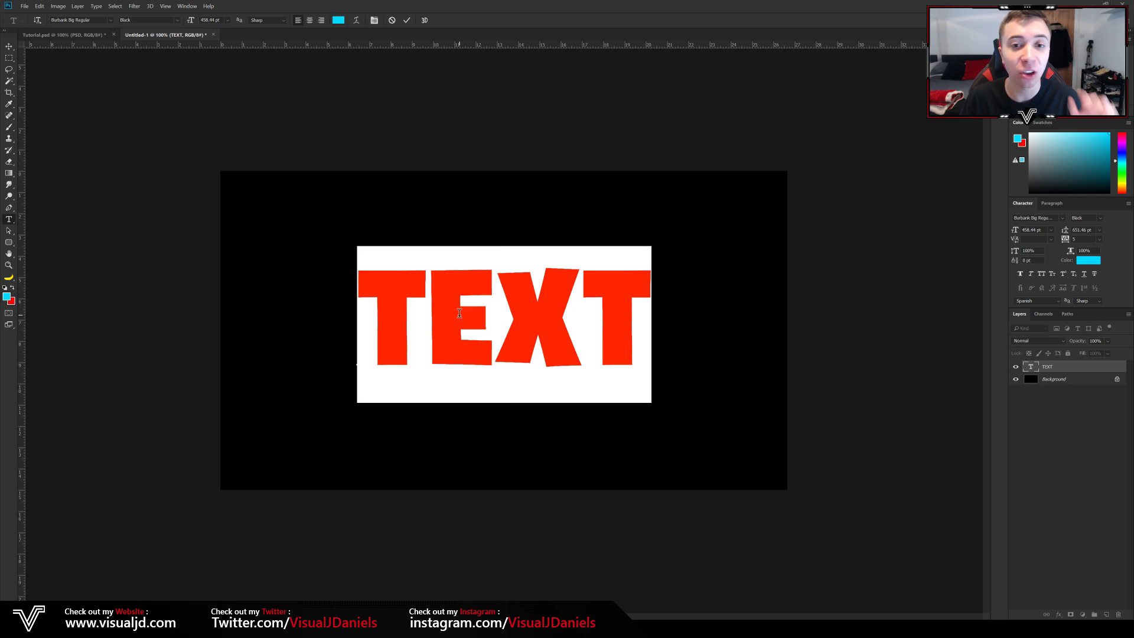
{"action": "key", "text": "ctrl+Return"}
{"action": "key", "text": "v"}
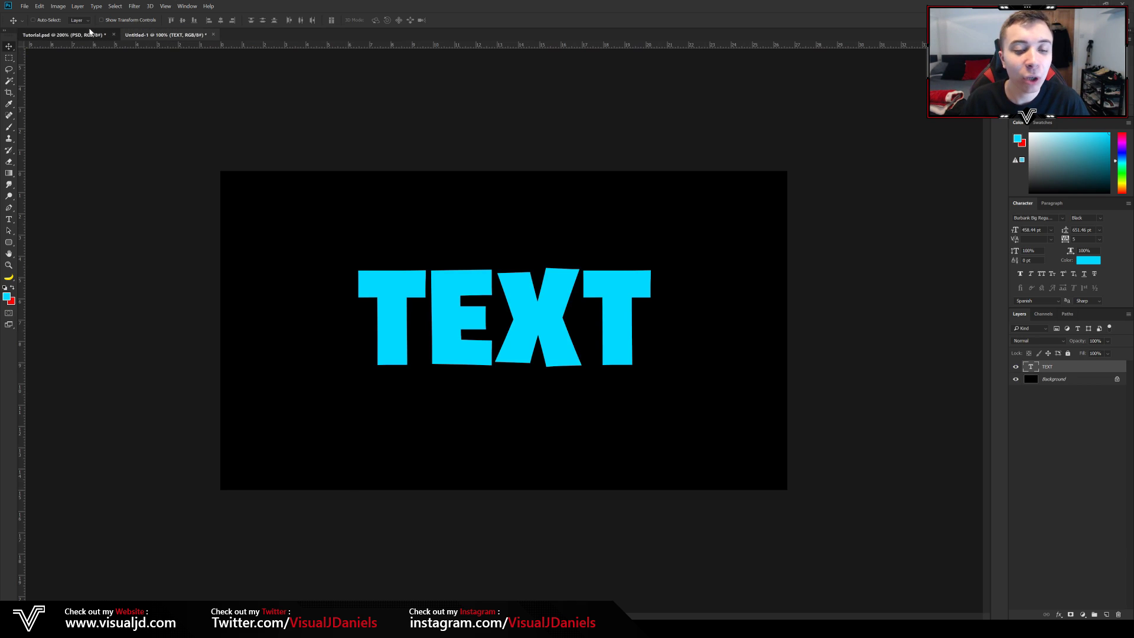
{"action": "left_click", "coordinate": [62, 35]}
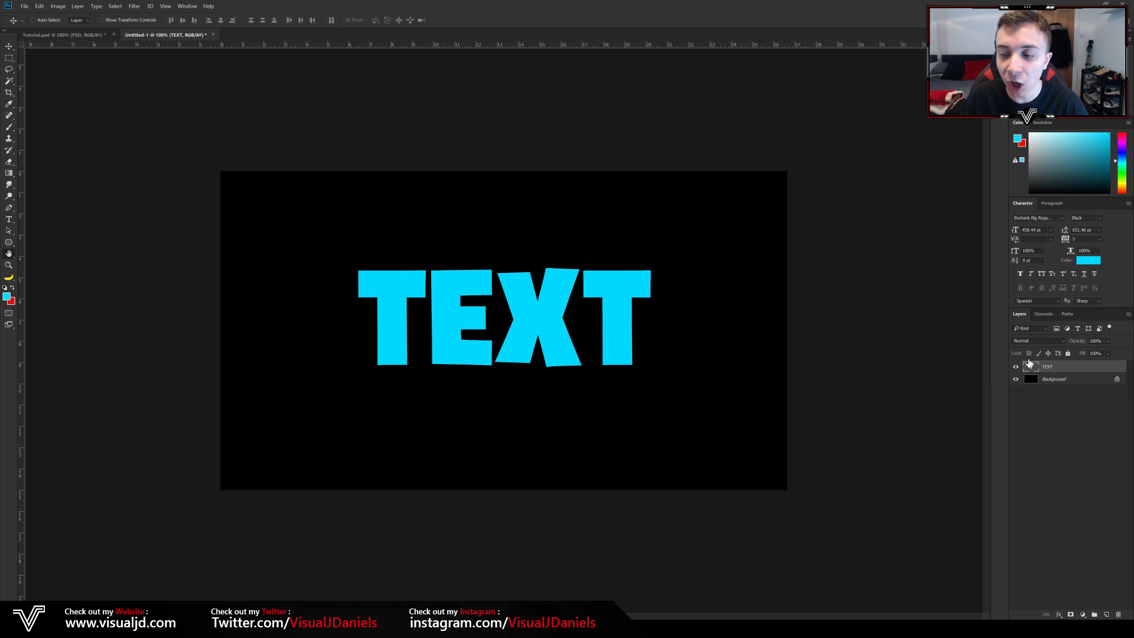
Enable a Normal, linear Gradient Overlay at 100% opacity in the TEXT layer's style
{"action": "double_click", "coordinate": [1080, 369]}
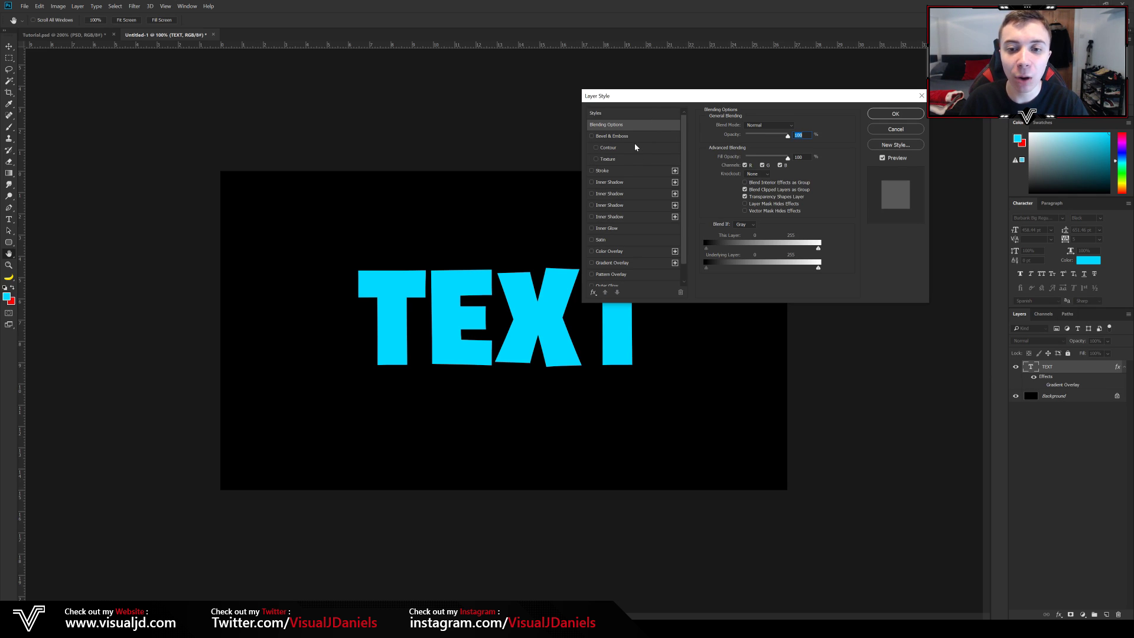
{"action": "scroll", "coordinate": [635, 146], "scroll_direction": "down", "scroll_amount": 1}
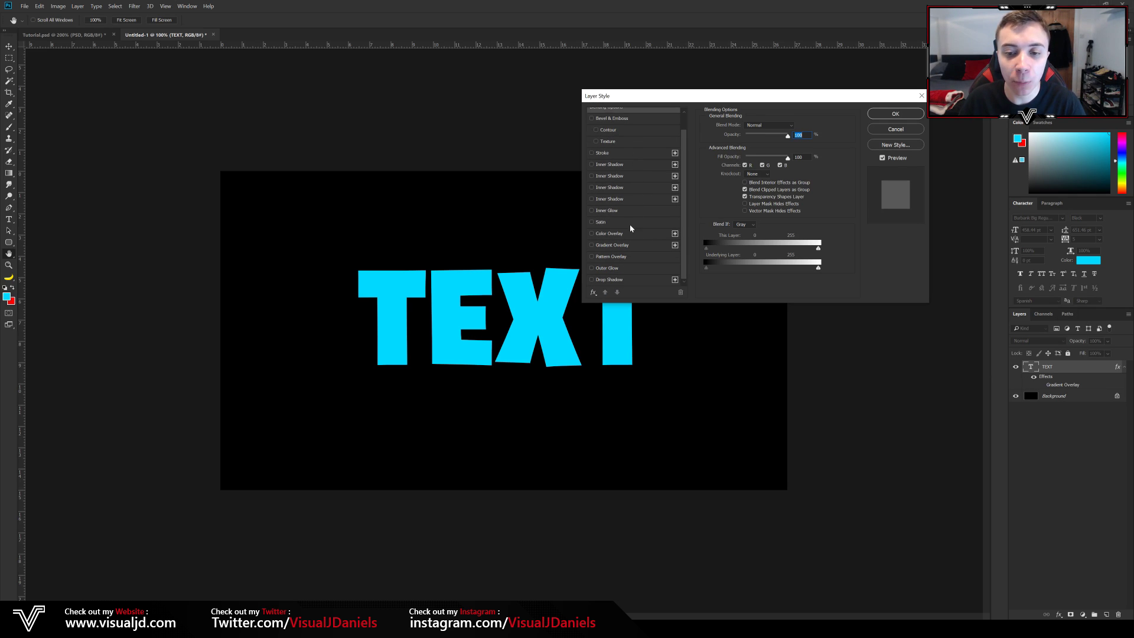
{"action": "left_click", "coordinate": [620, 246]}
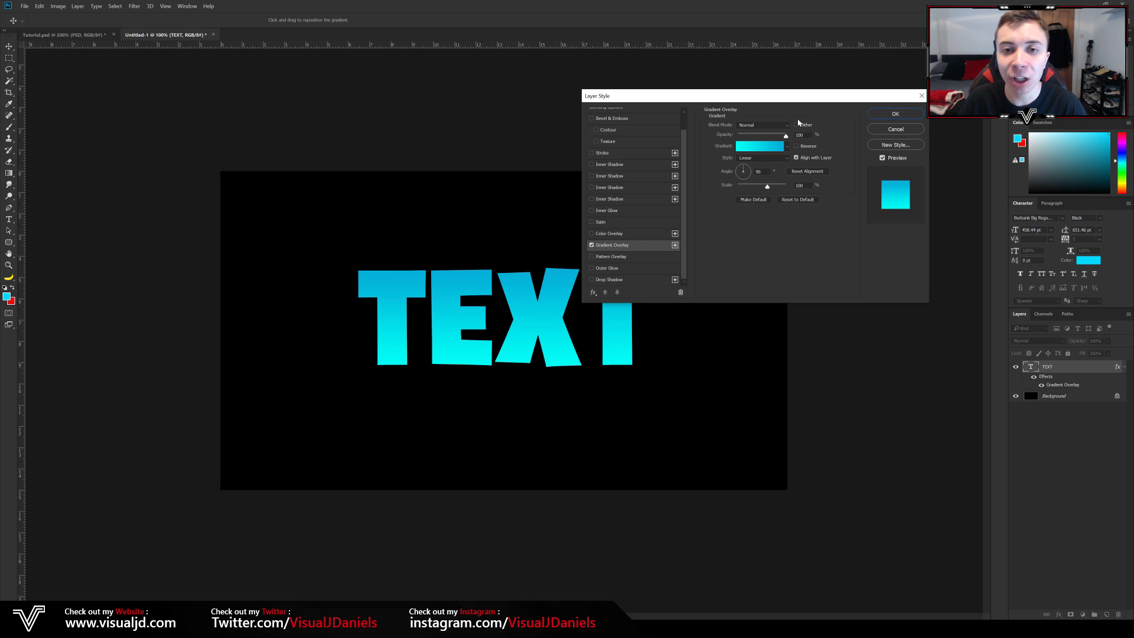
{"action": "left_click", "coordinate": [778, 137]}
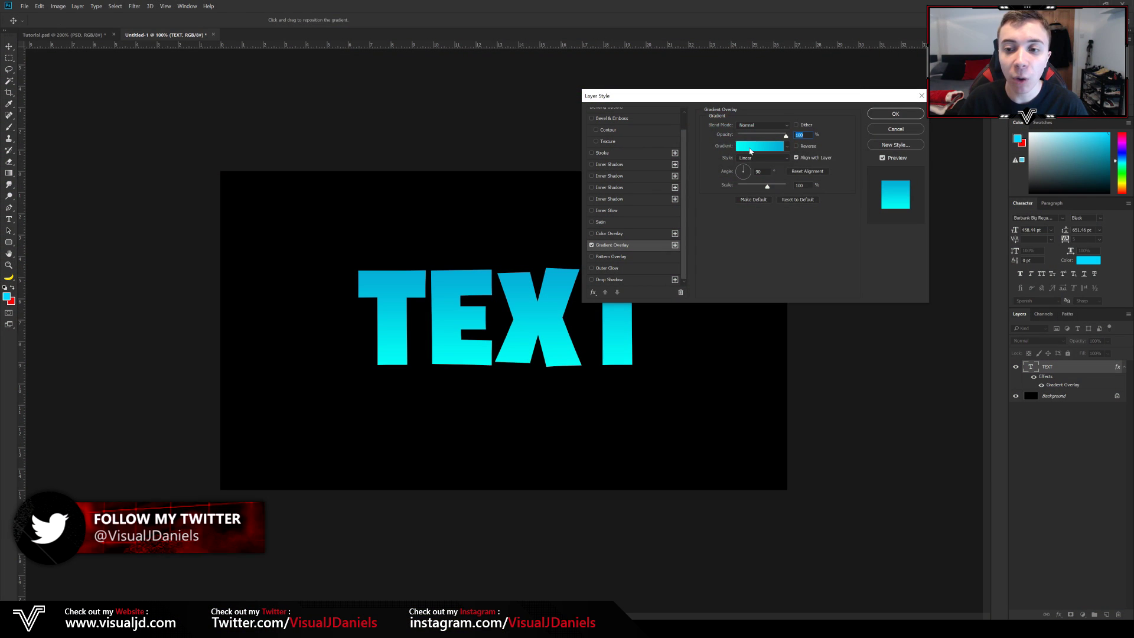
Set the overlay gradient's start colour to #00fff6 and its end colour to #05aed8
{"action": "left_click", "coordinate": [777, 148]}
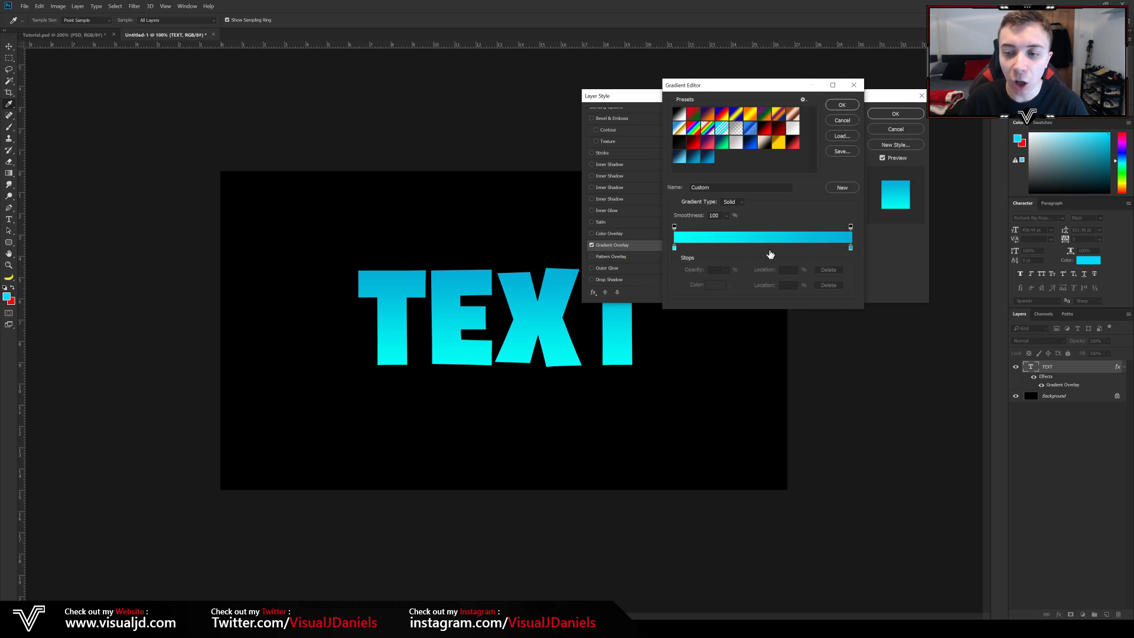
{"action": "double_click", "coordinate": [673, 247]}
{"action": "left_click_drag", "start_coordinate": [794, 293], "coordinate": [813, 133]}
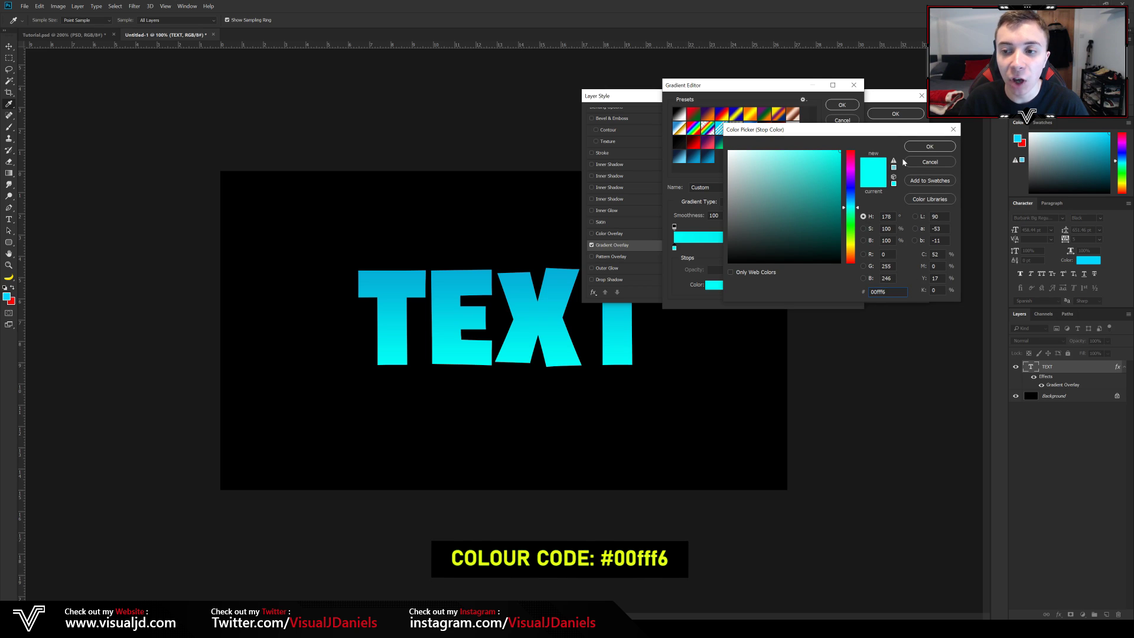
{"action": "left_click", "coordinate": [928, 147]}
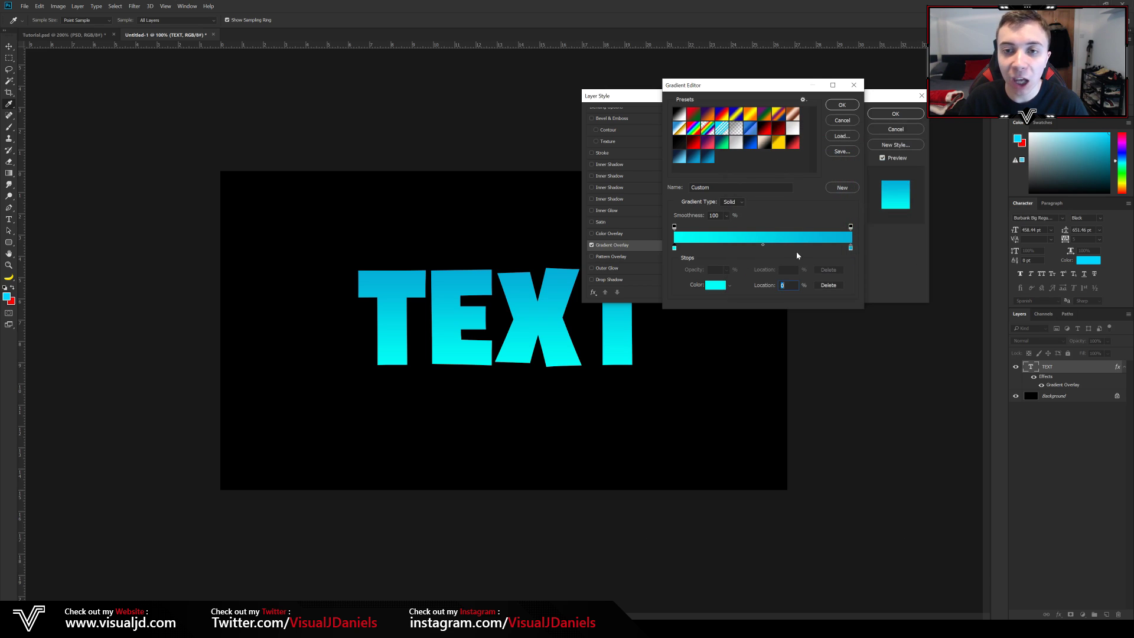
{"action": "double_click", "coordinate": [850, 248]}
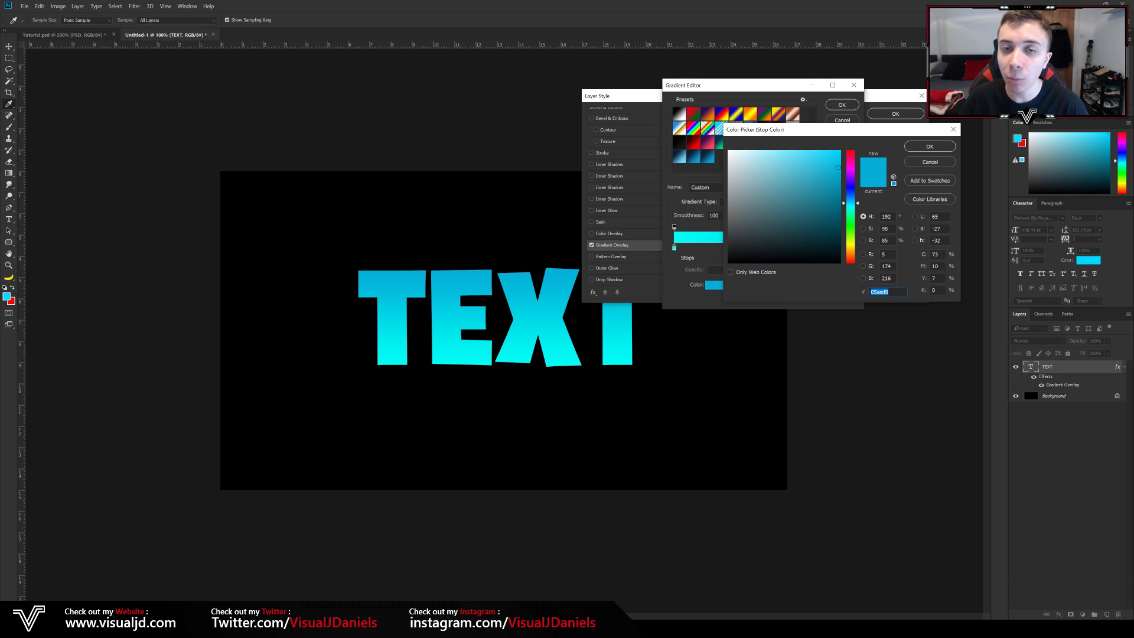
{"action": "left_click", "coordinate": [929, 147]}
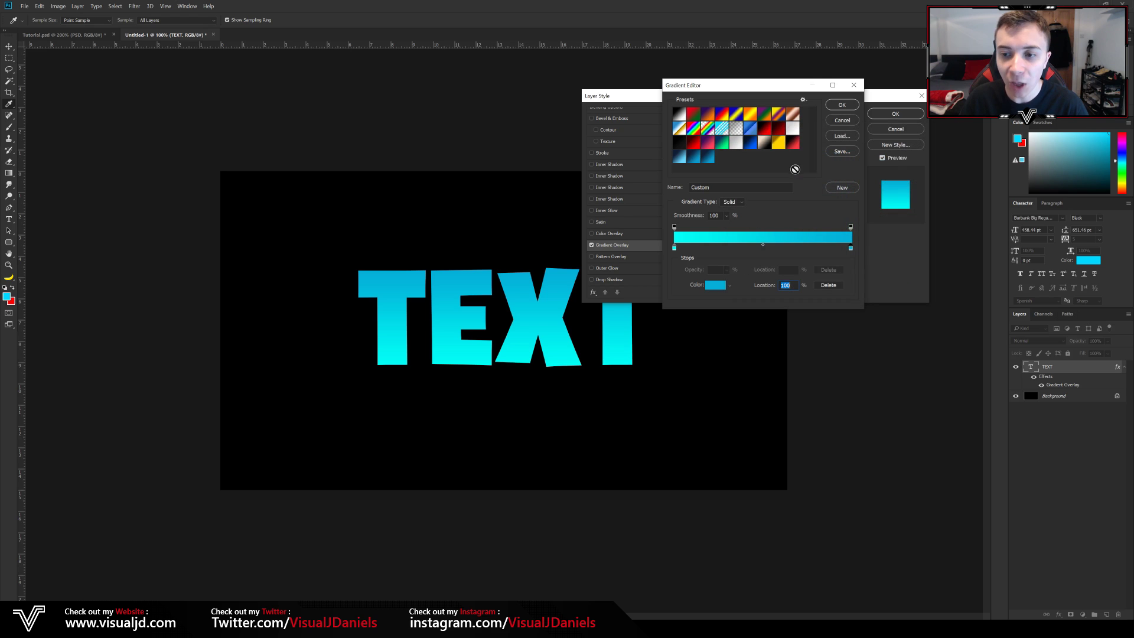
{"action": "left_click", "coordinate": [842, 105]}
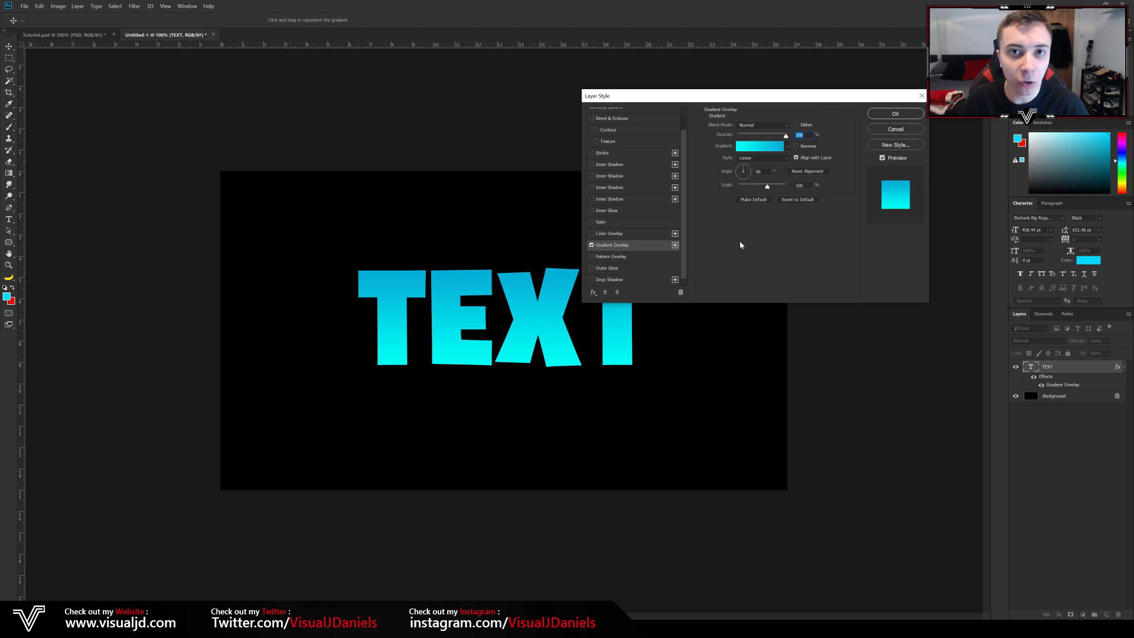
Add a white Overlay Inner Shadow at 100% opacity, 90° angle and 3 px distance, with choke, size and noise at 0, and apply the layer style
{"action": "left_click", "coordinate": [655, 195]}
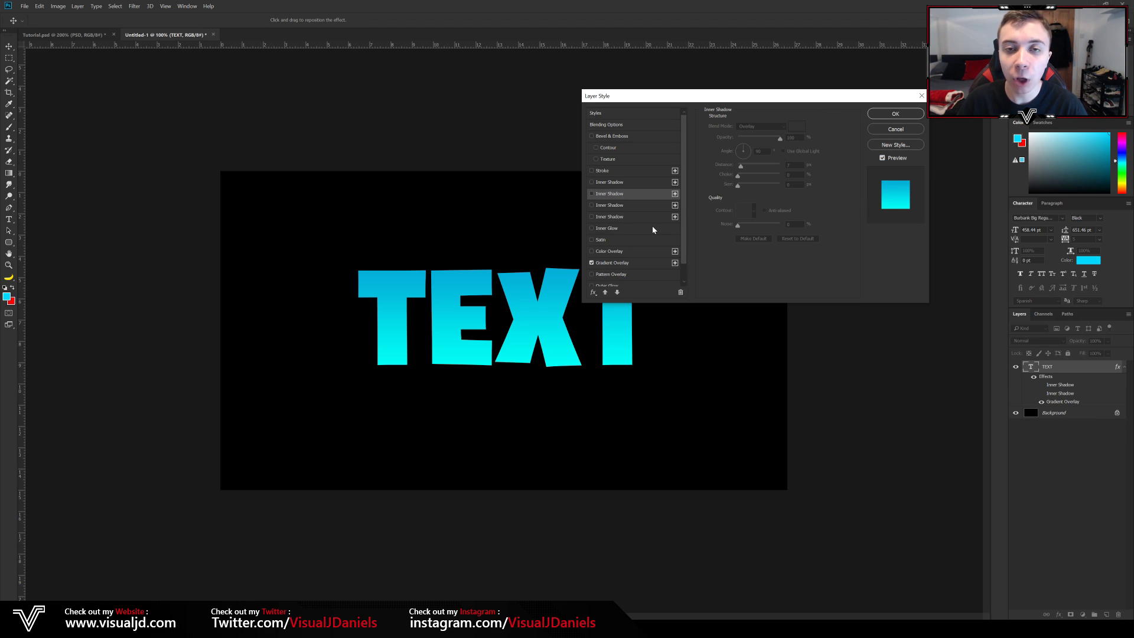
{"action": "left_click", "coordinate": [592, 193]}
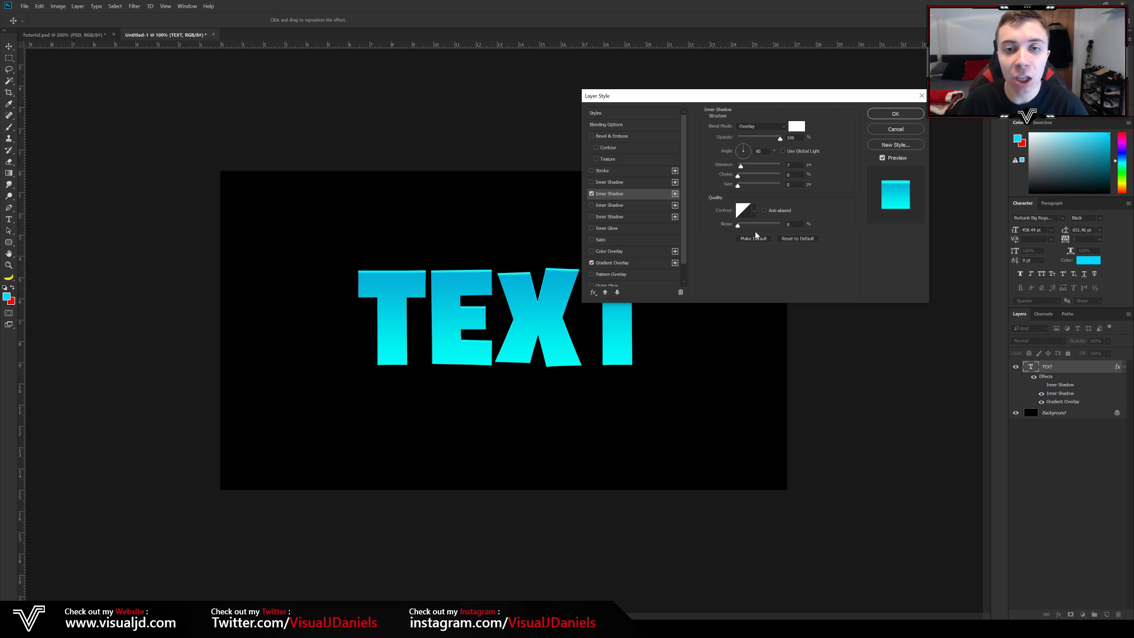
{"action": "left_click", "coordinate": [761, 126]}
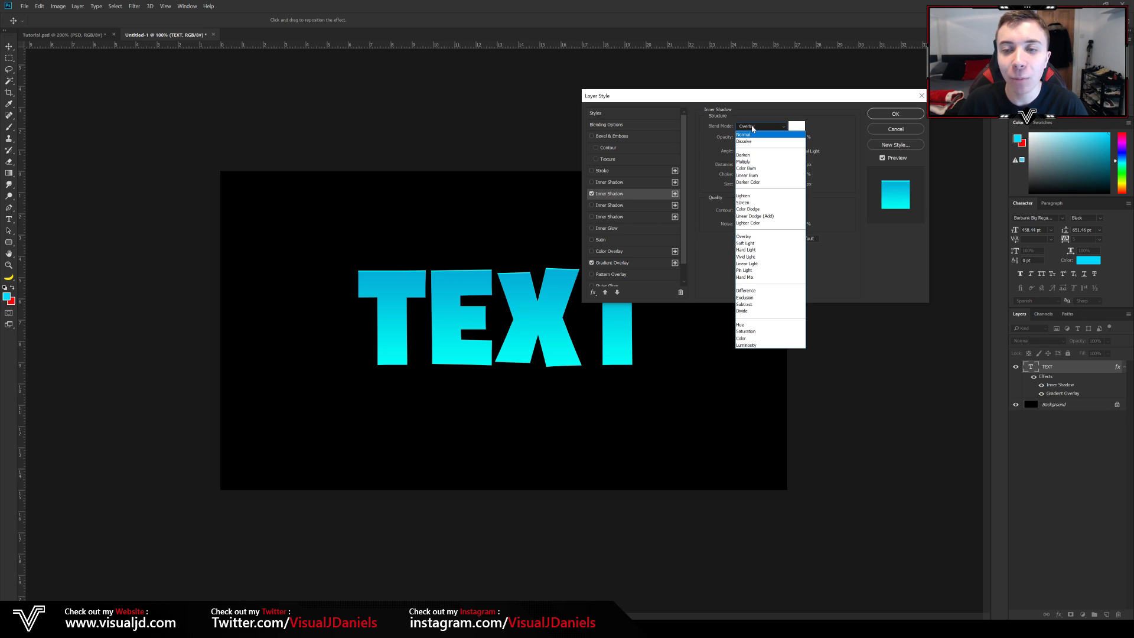
{"action": "left_click", "coordinate": [779, 185]}
{"action": "left_click", "coordinate": [796, 126]}
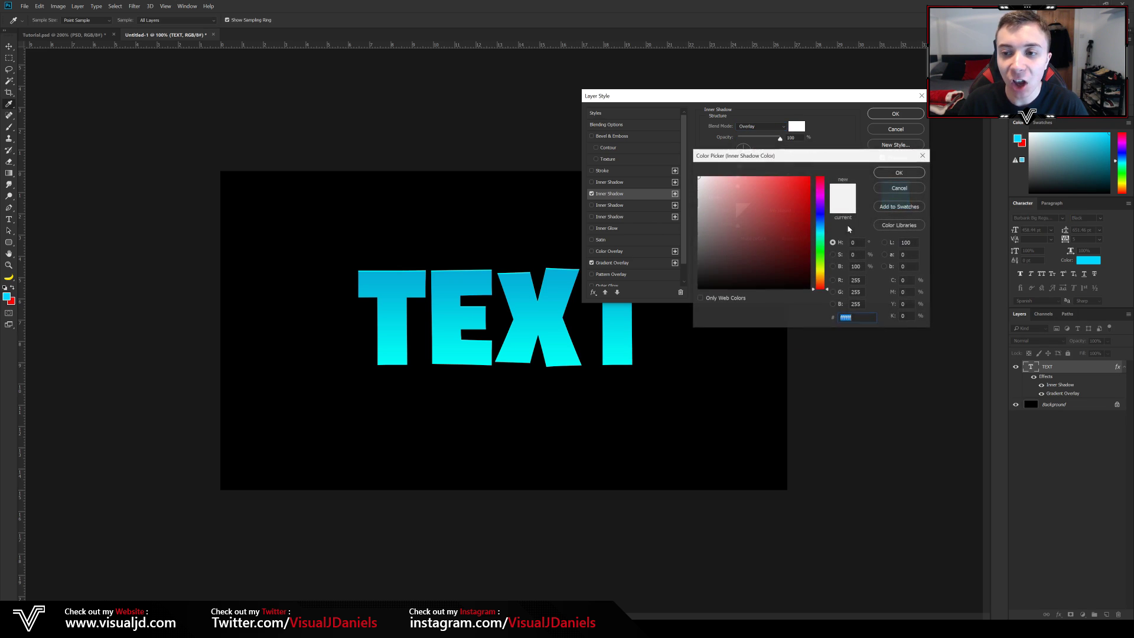
{"action": "left_click", "coordinate": [898, 172]}
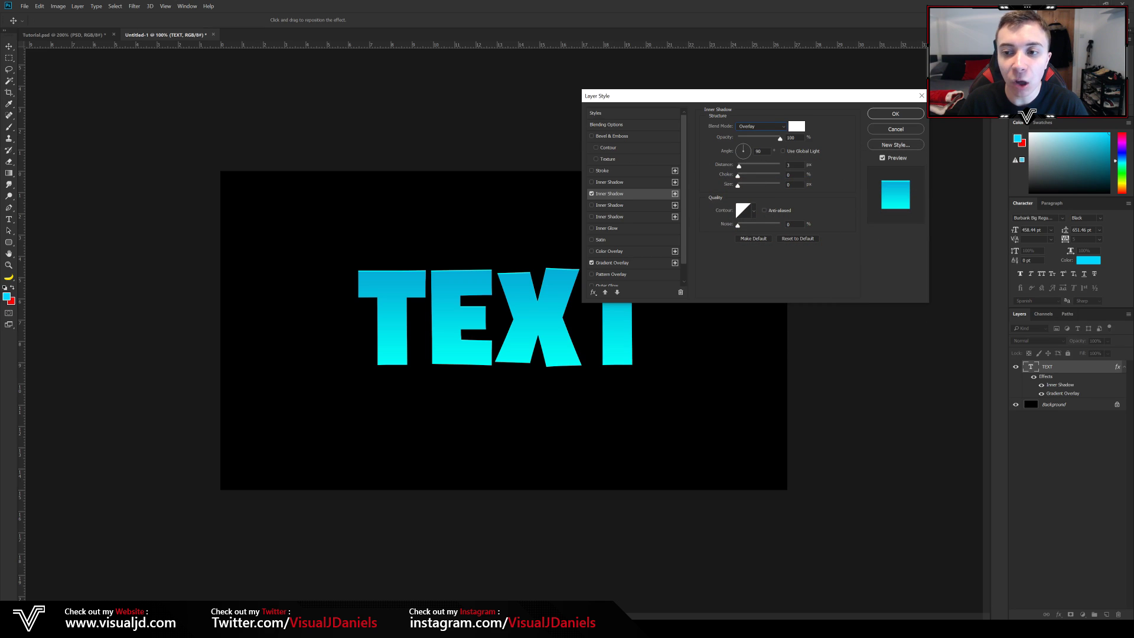
{"action": "left_click", "coordinate": [758, 151]}
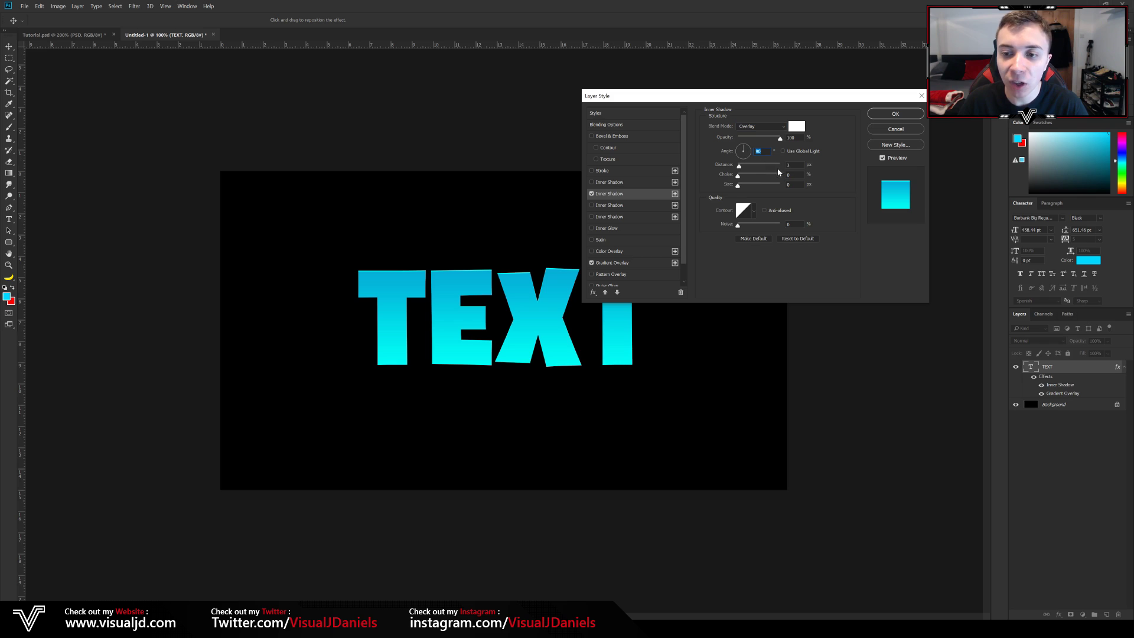
{"action": "key", "text": "Tab"}
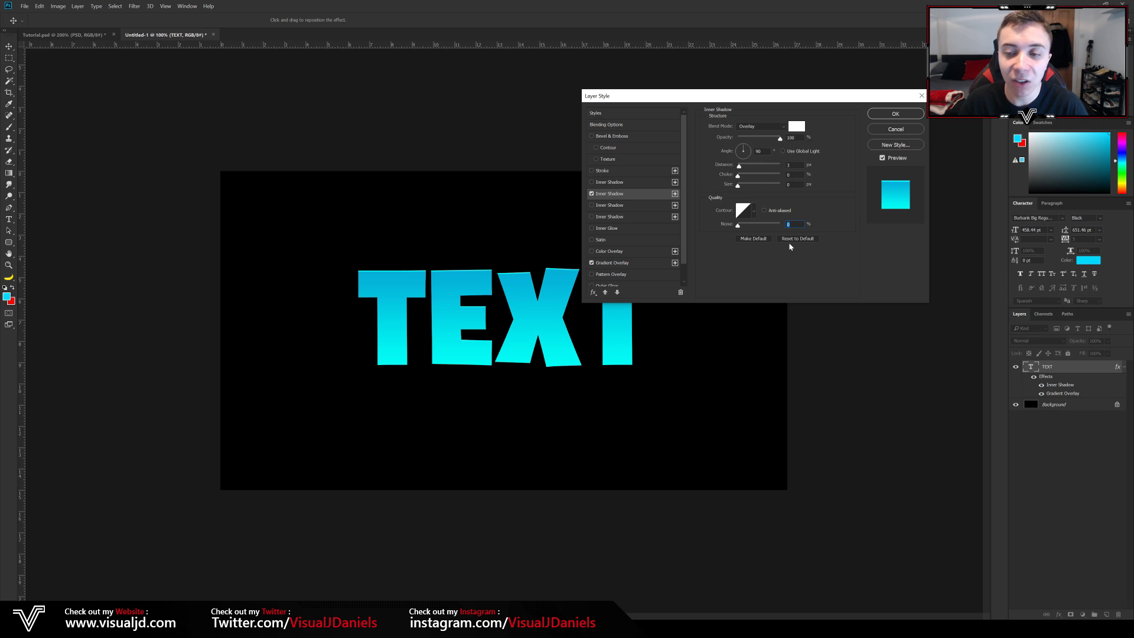
{"action": "left_click", "coordinate": [904, 115]}
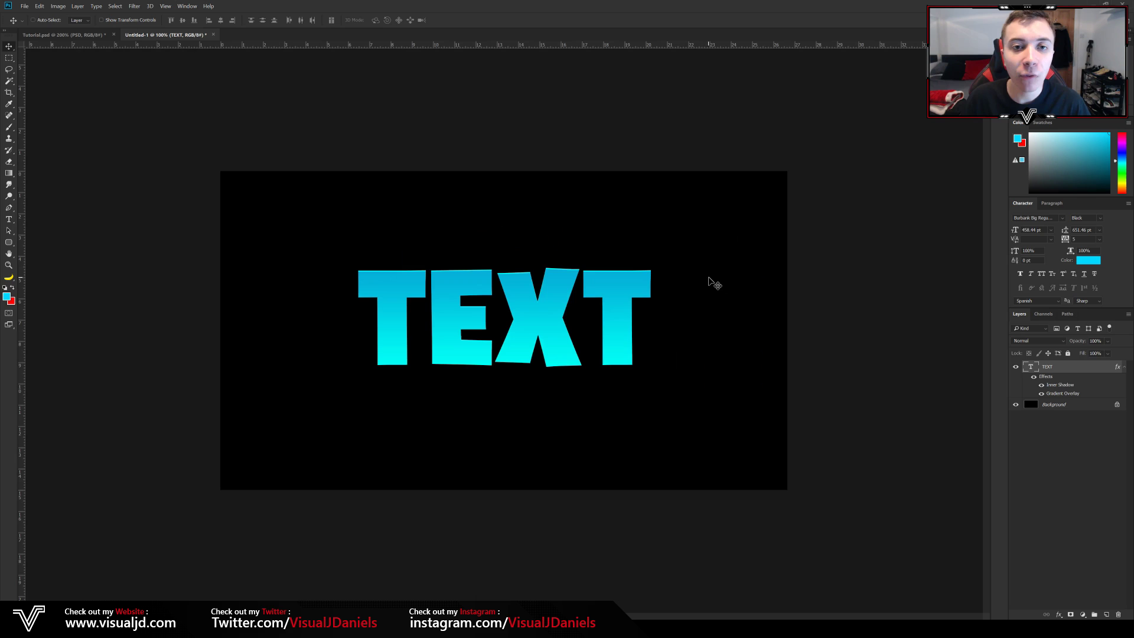
Rasterize the TEXT layer's type and its layer style
{"action": "right_click", "coordinate": [1084, 371]}
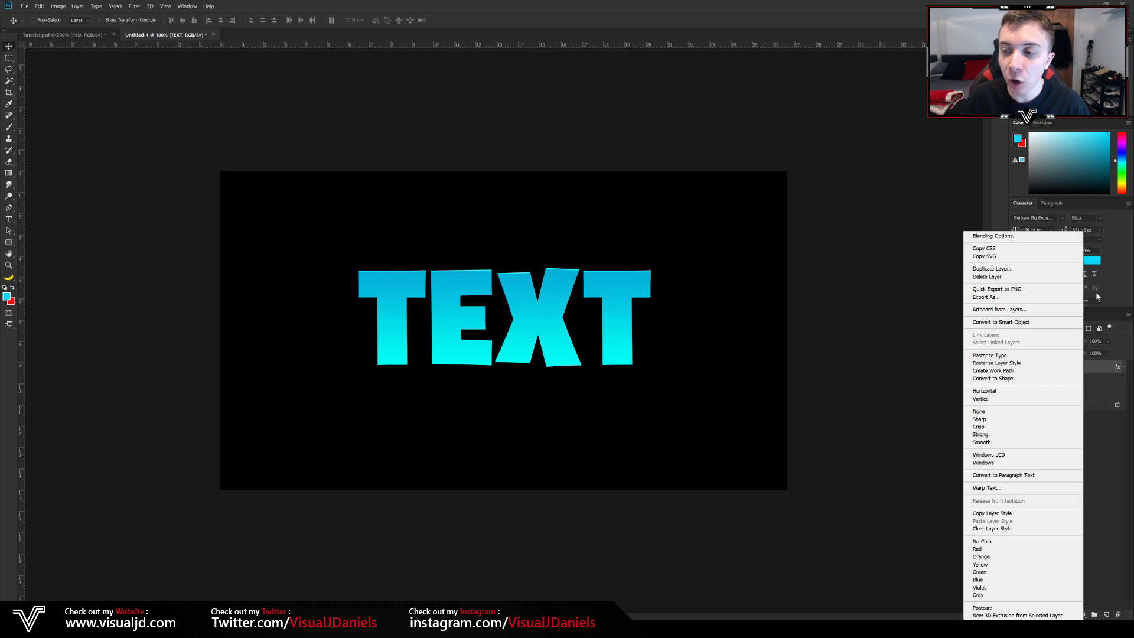
{"action": "left_click", "coordinate": [1074, 357]}
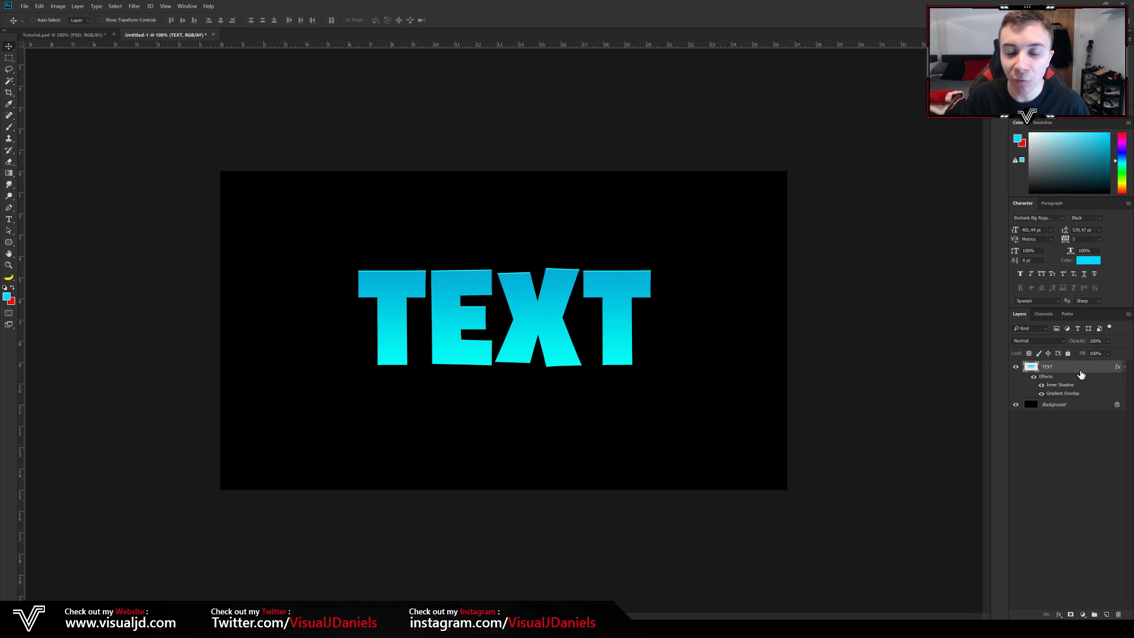
{"action": "right_click", "coordinate": [1082, 371]}
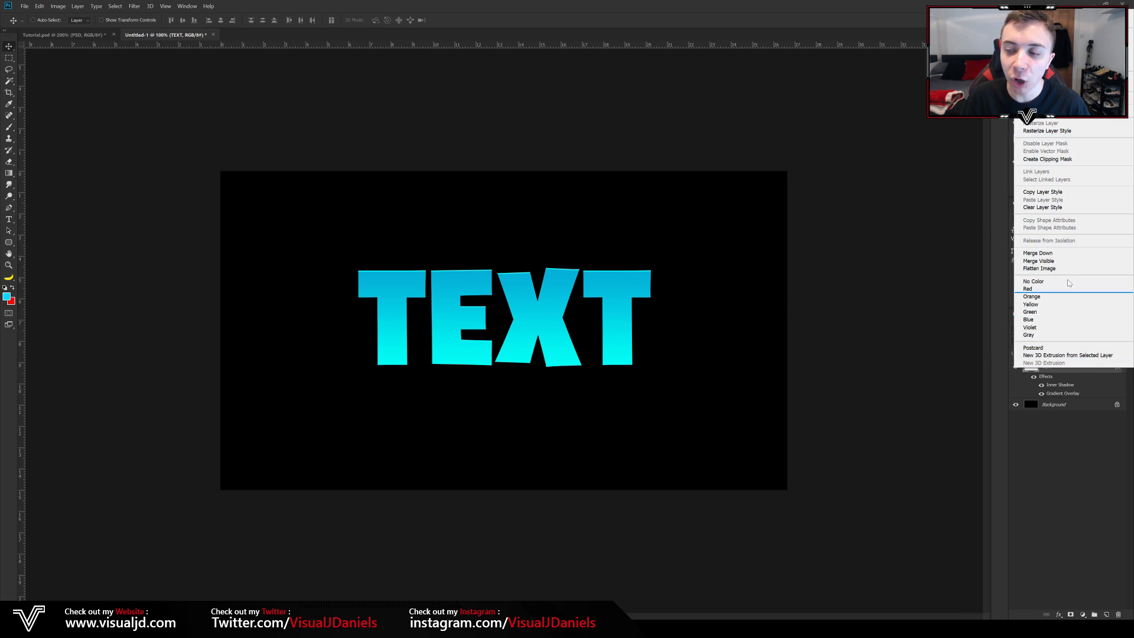
{"action": "left_click", "coordinate": [1046, 130]}
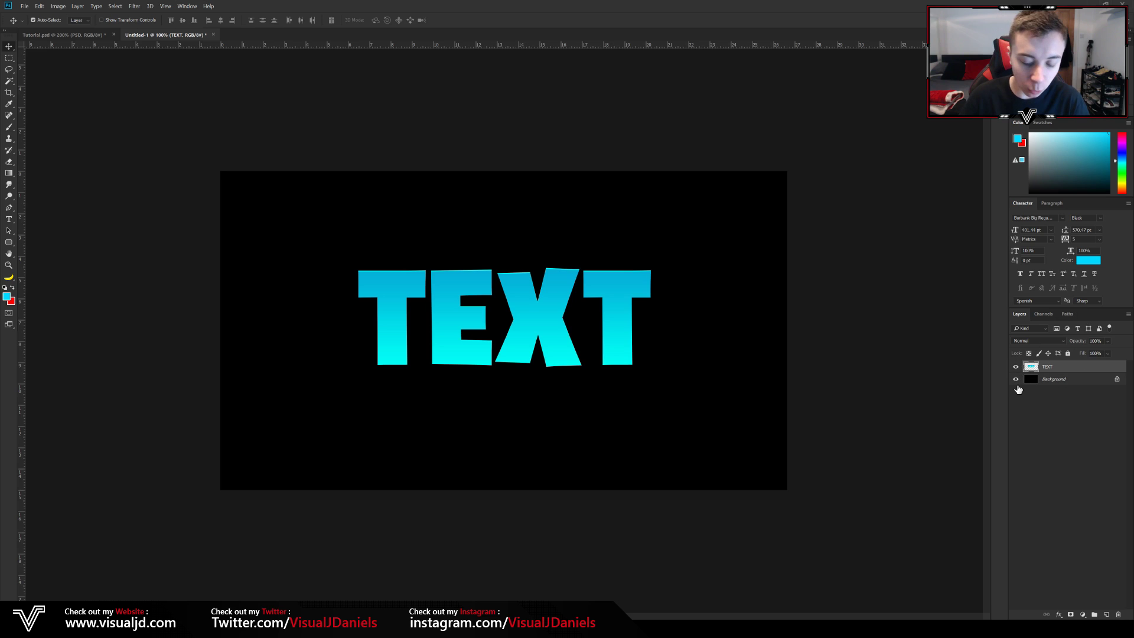
Duplicate the rasterized TEXT layer twice and hide the two lower text layers
{"action": "key", "text": "ctrl+j"}
{"action": "key", "text": "ctrl+j"}
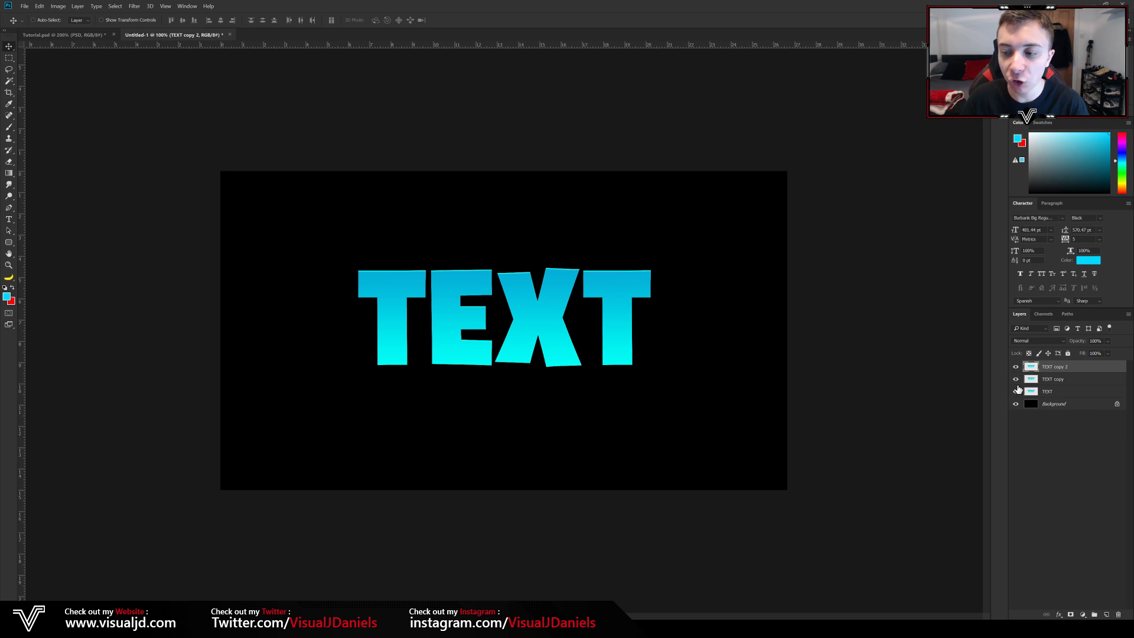
{"action": "left_click", "coordinate": [1015, 380]}
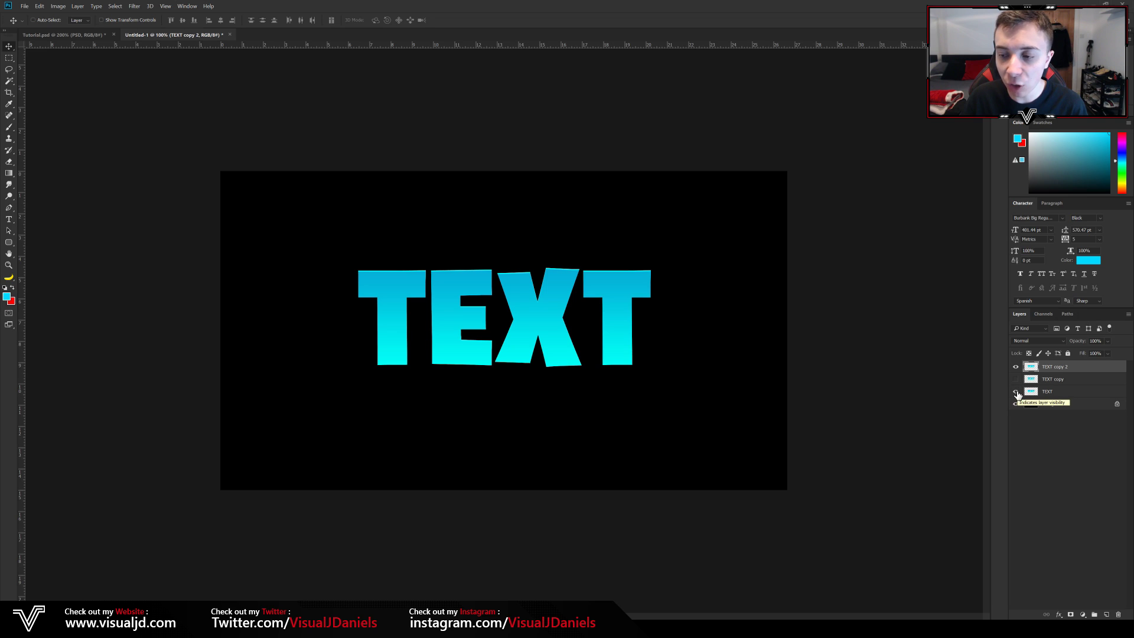
{"action": "left_click", "coordinate": [1015, 392]}
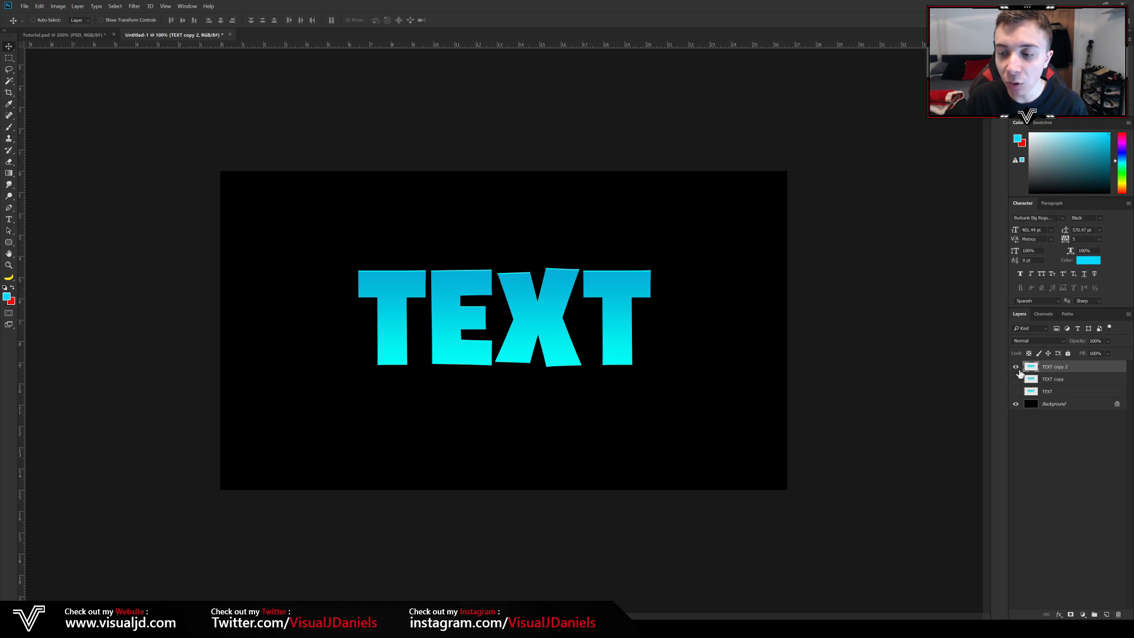
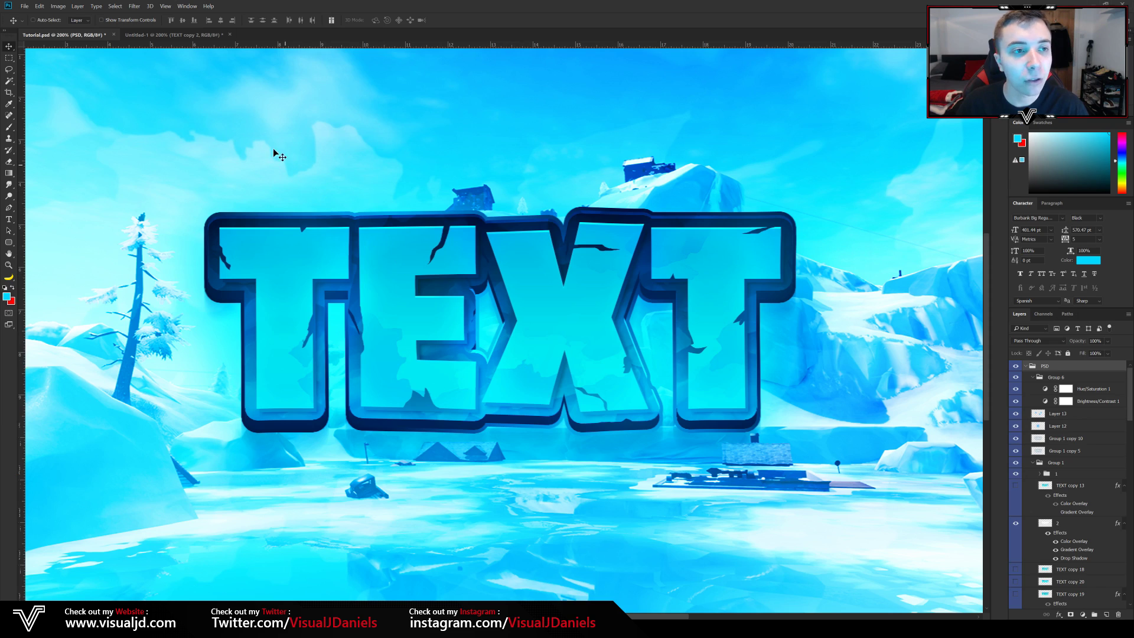
Lasso a thin crack-shaped sliver across the first T's upper edge, undoing the replacement selection drawn on the E
{"action": "left_click", "coordinate": [12, 73]}
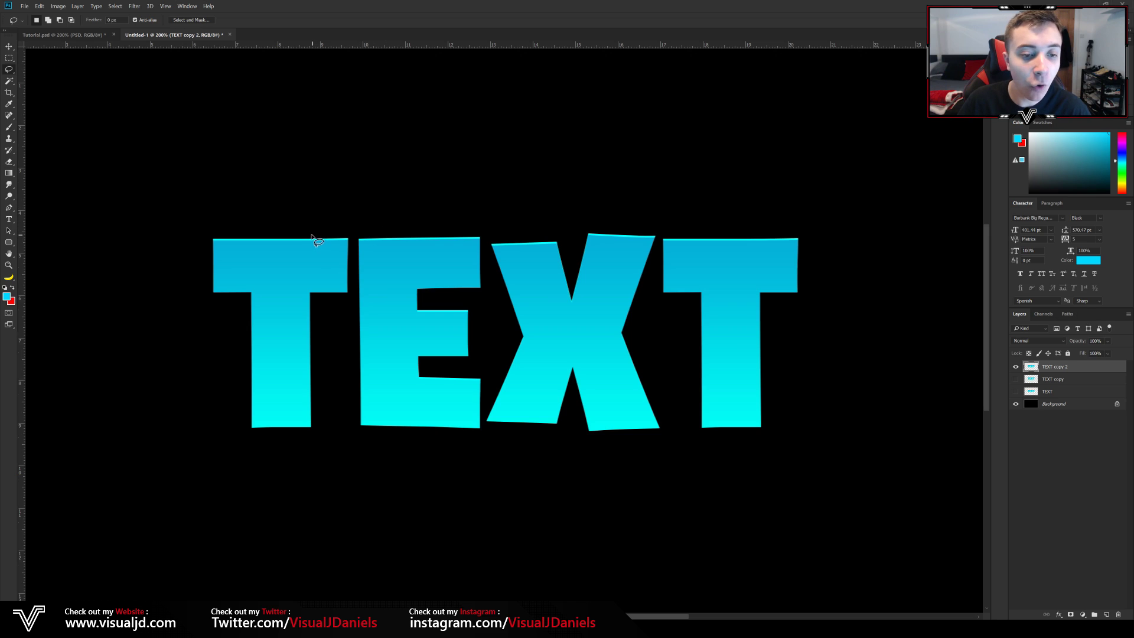
{"action": "key", "text": "ctrl+plus"}
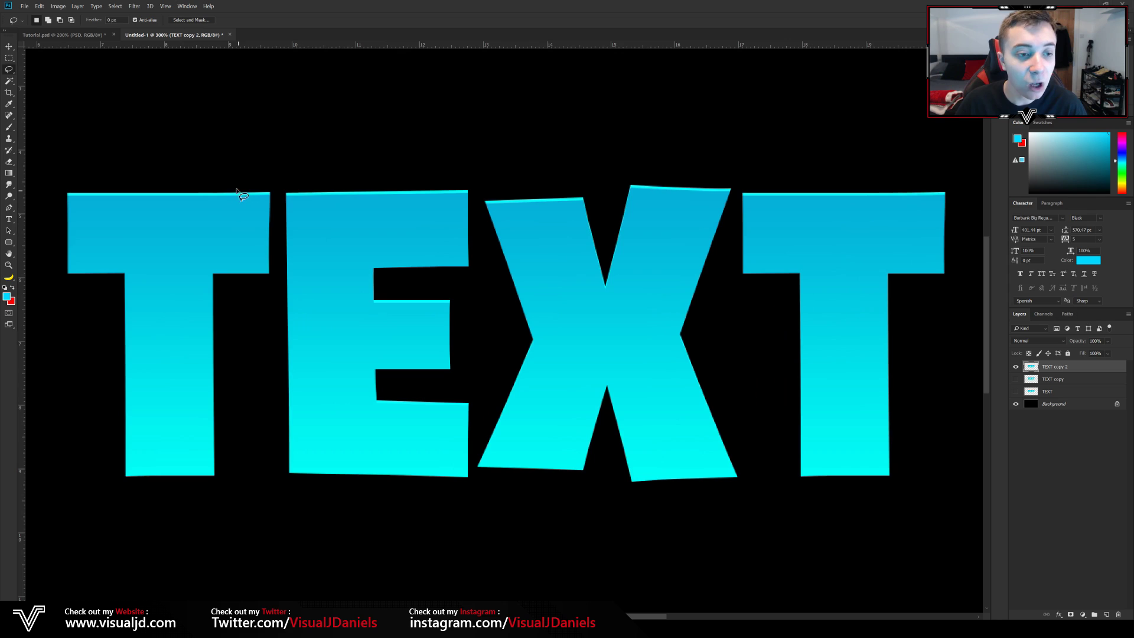
{"action": "mouse_move", "coordinate": [217, 181]}
{"action": "left_mouse_down"}
{"action": "mouse_move", "coordinate": [205, 209]}
{"action": "mouse_move", "coordinate": [222, 204]}
{"action": "mouse_move", "coordinate": [219, 184]}
{"action": "left_mouse_up"}
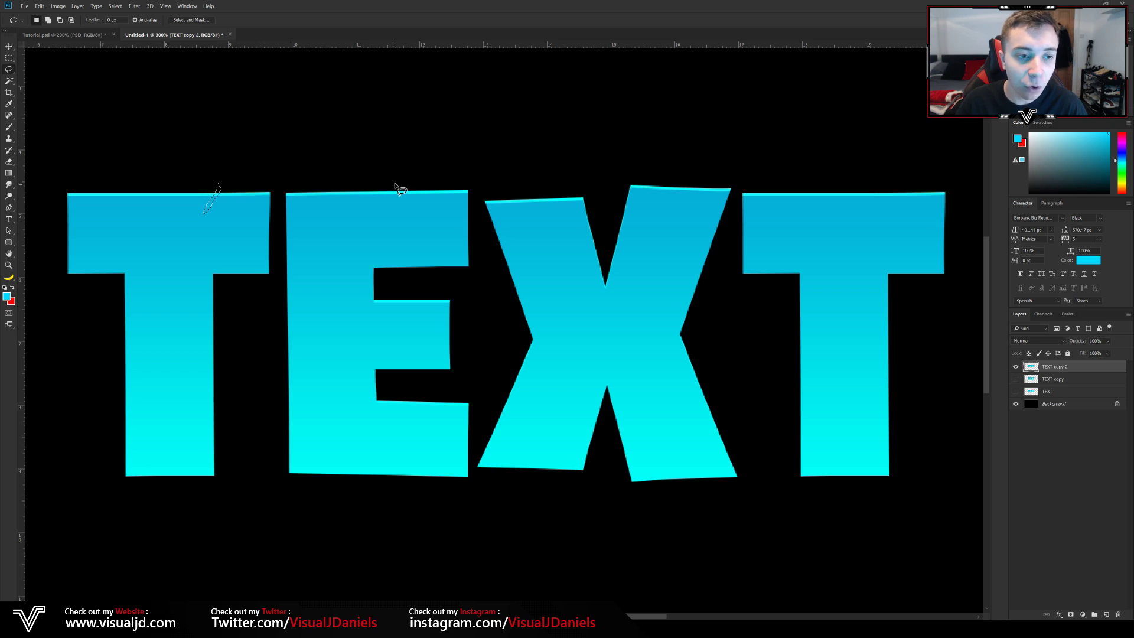
{"action": "mouse_move", "coordinate": [323, 180]}
{"action": "left_mouse_down"}
{"action": "mouse_move", "coordinate": [334, 211]}
{"action": "mouse_move", "coordinate": [365, 215]}
{"action": "mouse_move", "coordinate": [326, 183]}
{"action": "left_mouse_up"}
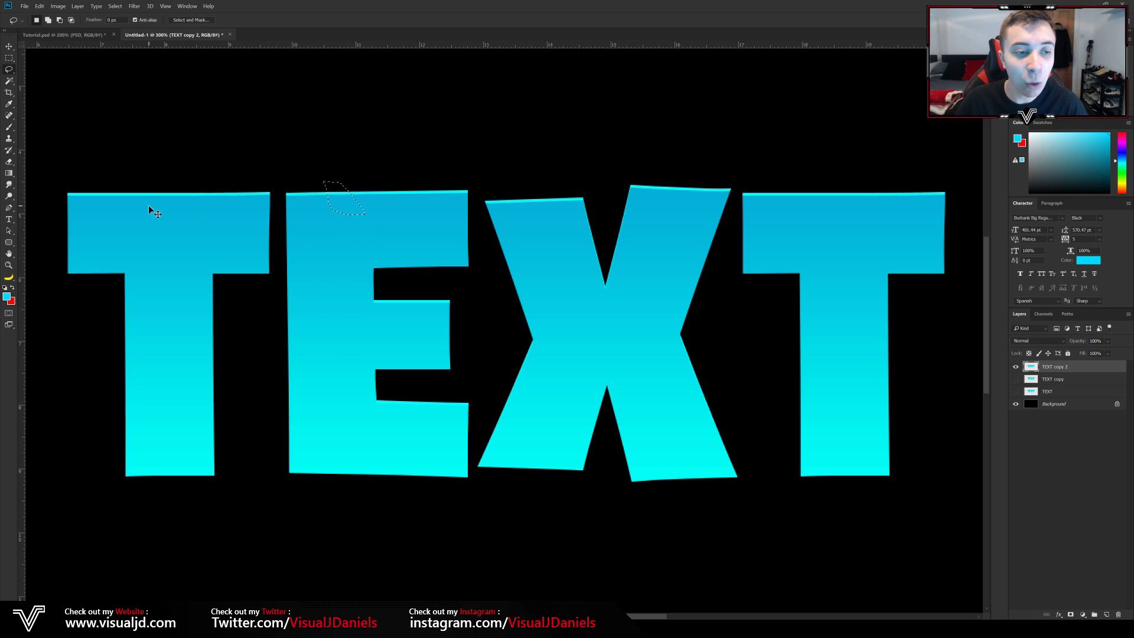
{"action": "key", "text": "ctrl+z"}
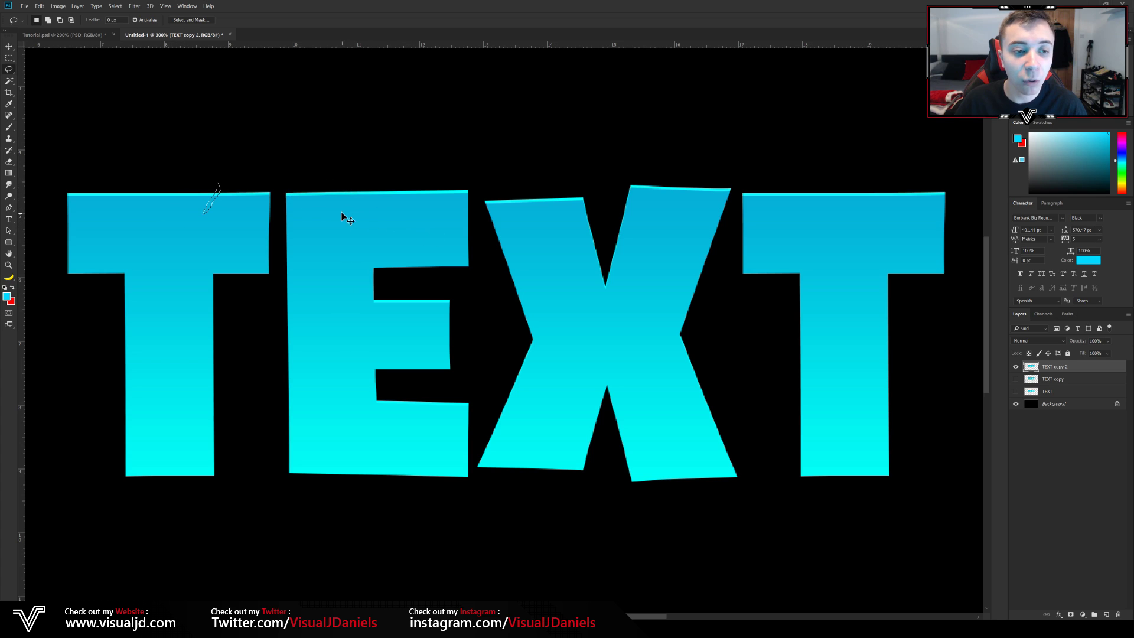
Add more freehand crack-shaped lasso areas to the selection along the edges of all four letters
{"action": "key", "text": "shift"}
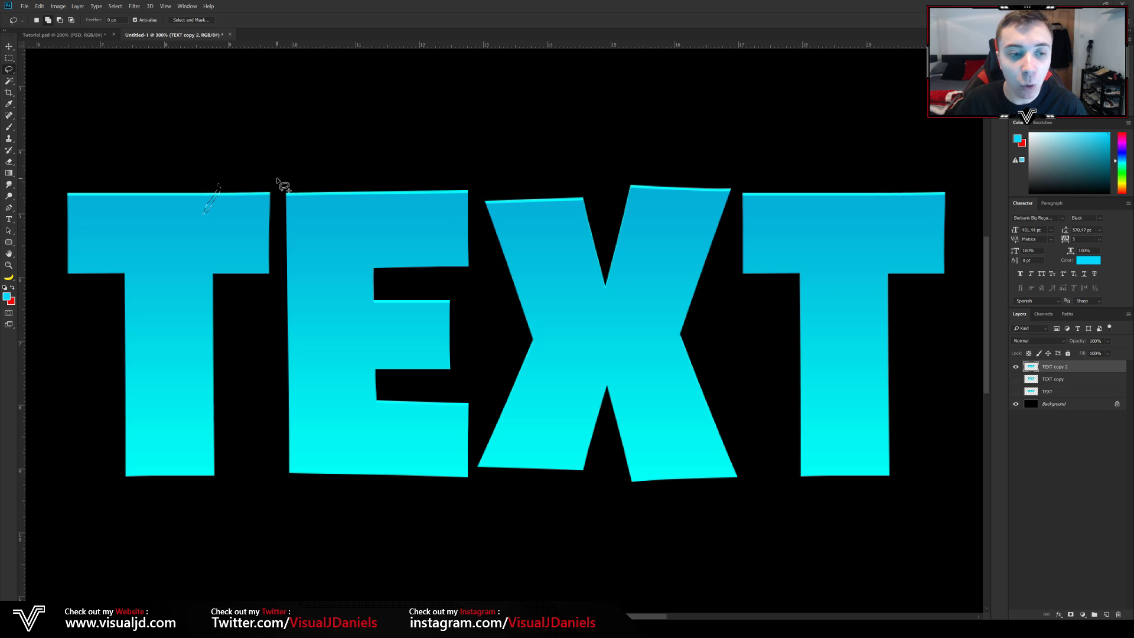
{"action": "mouse_move", "coordinate": [219, 307]}
{"action": "left_mouse_down"}
{"action": "mouse_move", "coordinate": [209, 341]}
{"action": "mouse_move", "coordinate": [230, 325]}
{"action": "left_mouse_up"}
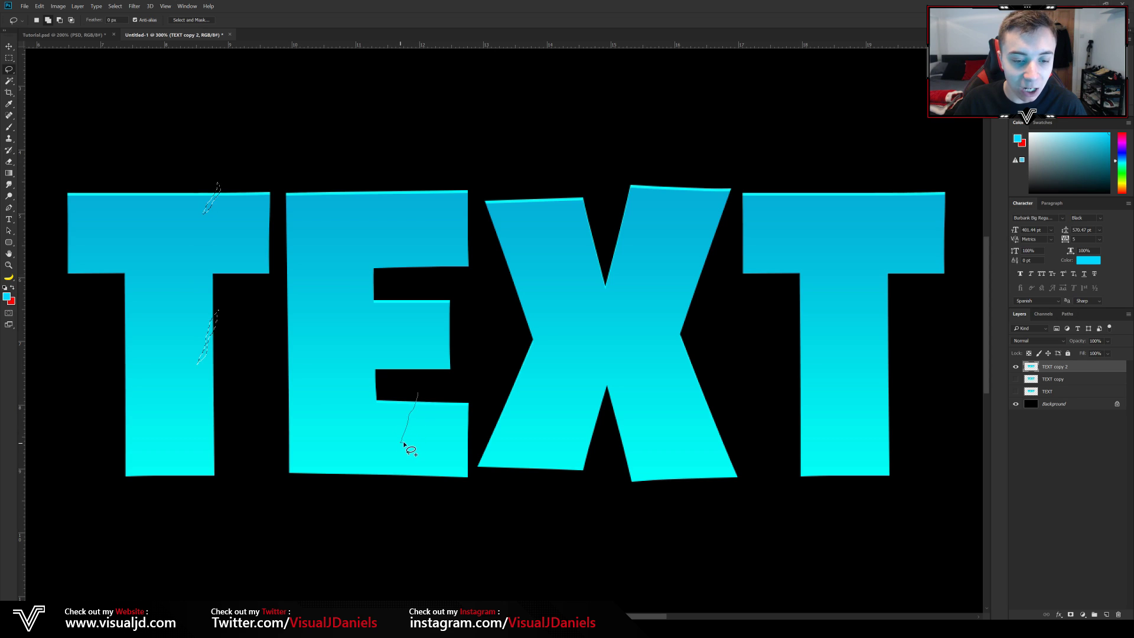
{"action": "left_click_drag", "start_coordinate": [405, 437], "coordinate": [418, 397]}
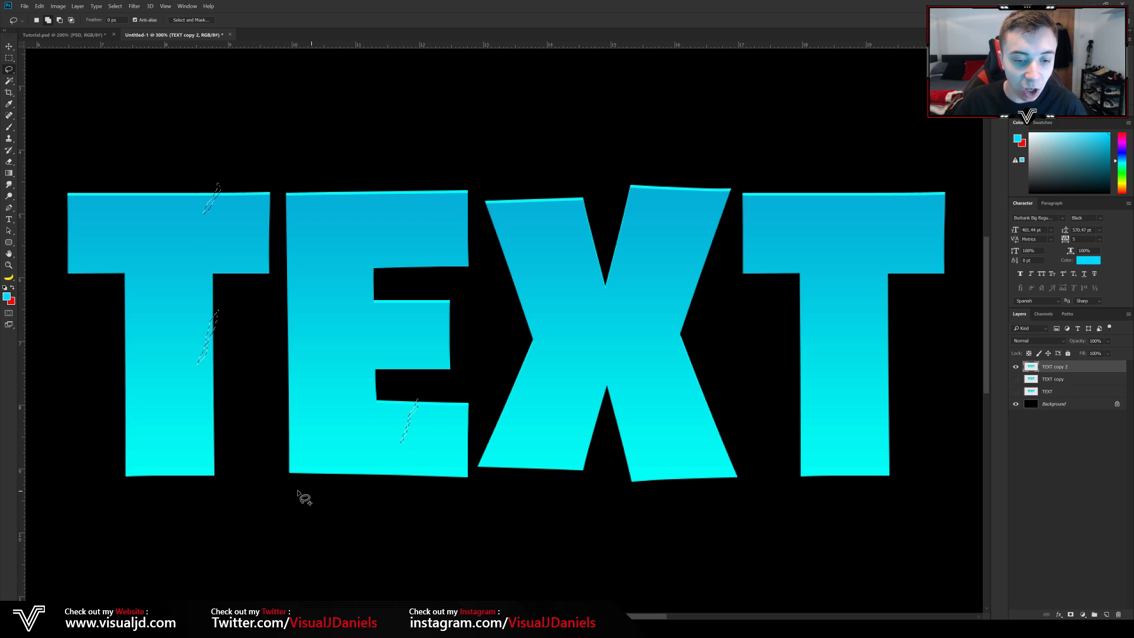
{"action": "mouse_move", "coordinate": [282, 312]}
{"action": "left_mouse_down"}
{"action": "mouse_move", "coordinate": [319, 342]}
{"action": "mouse_move", "coordinate": [283, 334]}
{"action": "left_mouse_up"}
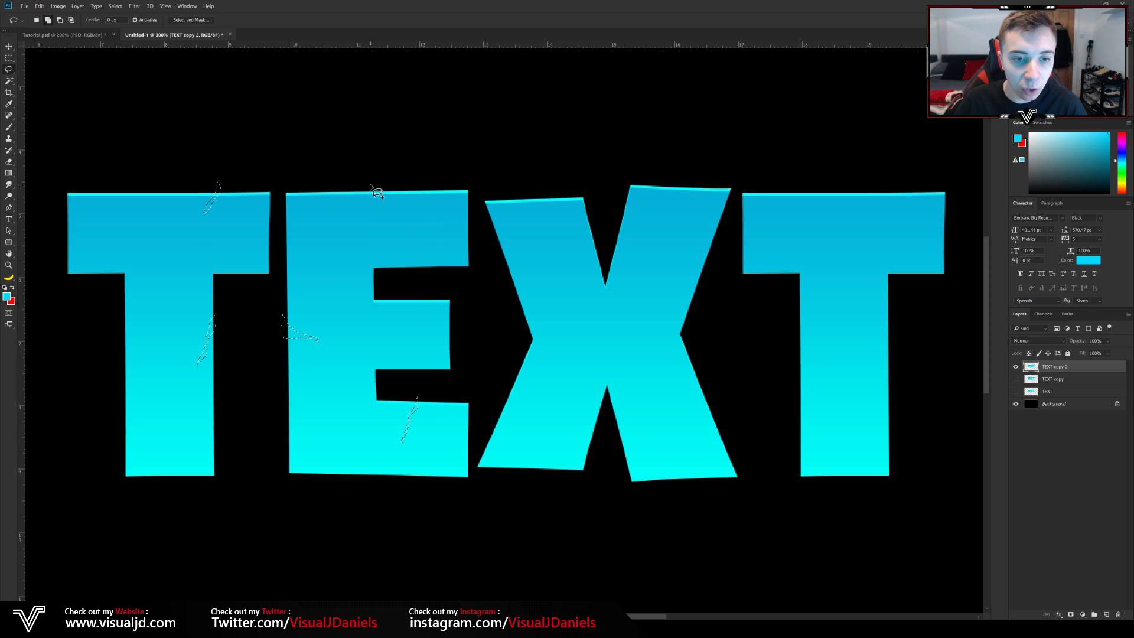
{"action": "mouse_move", "coordinate": [381, 200]}
{"action": "left_mouse_down"}
{"action": "mouse_move", "coordinate": [392, 207]}
{"action": "mouse_move", "coordinate": [414, 183]}
{"action": "mouse_move", "coordinate": [372, 182]}
{"action": "left_mouse_up"}
{"action": "left_click_drag", "start_coordinate": [542, 208], "coordinate": [591, 201]}
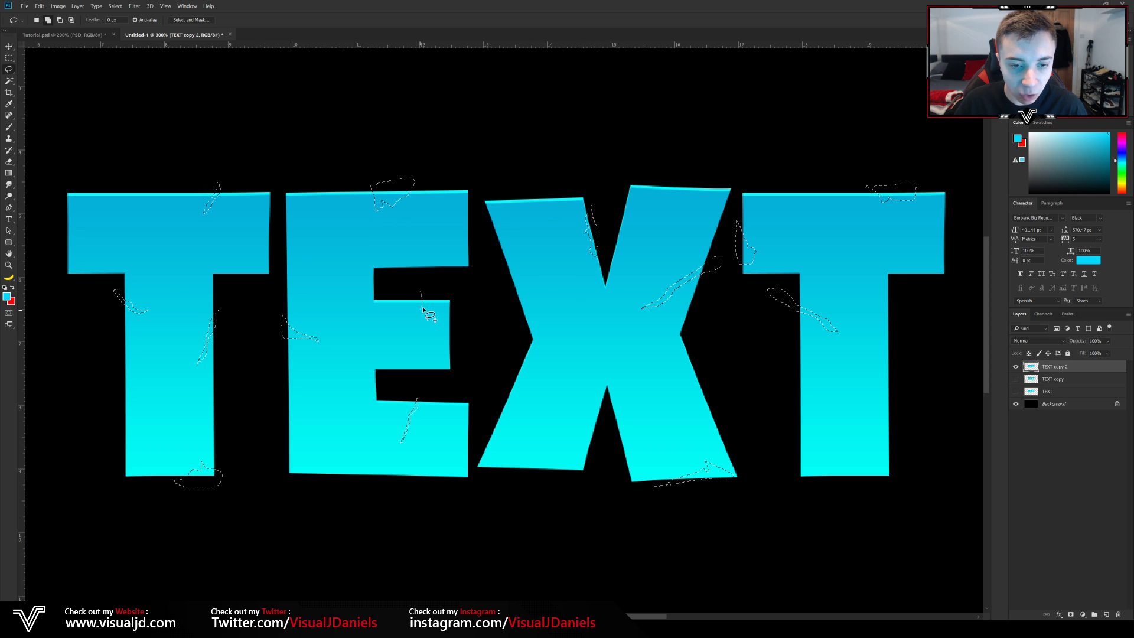
{"action": "left_click_drag", "start_coordinate": [423, 308], "coordinate": [422, 292]}
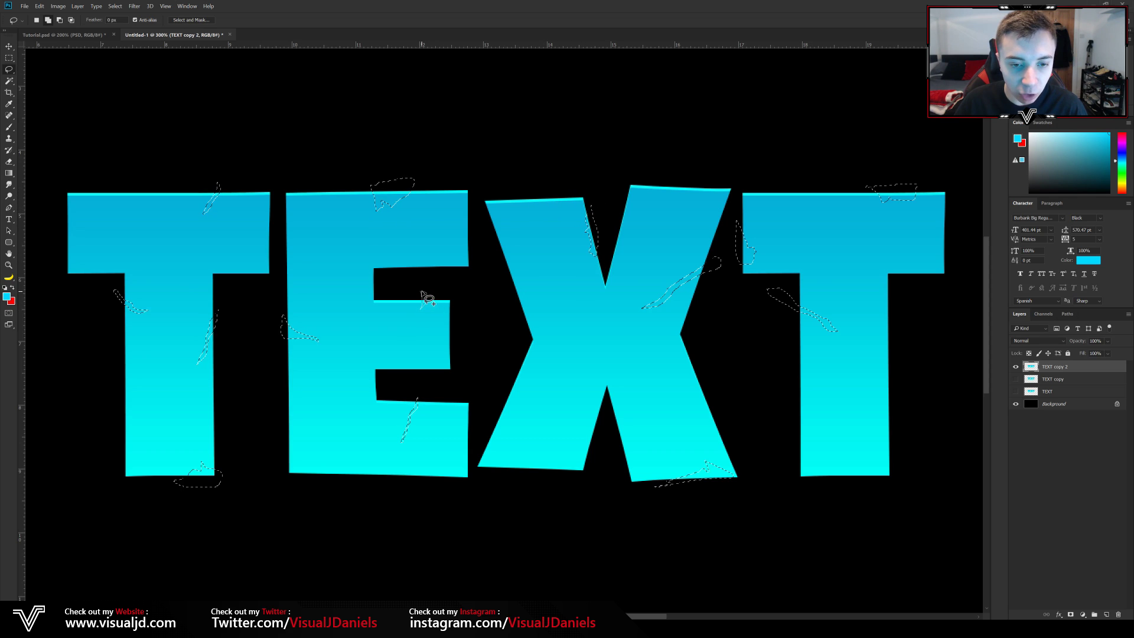
{"action": "mouse_move", "coordinate": [510, 293]}
{"action": "left_mouse_down"}
{"action": "mouse_move", "coordinate": [539, 330]}
{"action": "mouse_move", "coordinate": [531, 325]}
{"action": "left_mouse_up"}
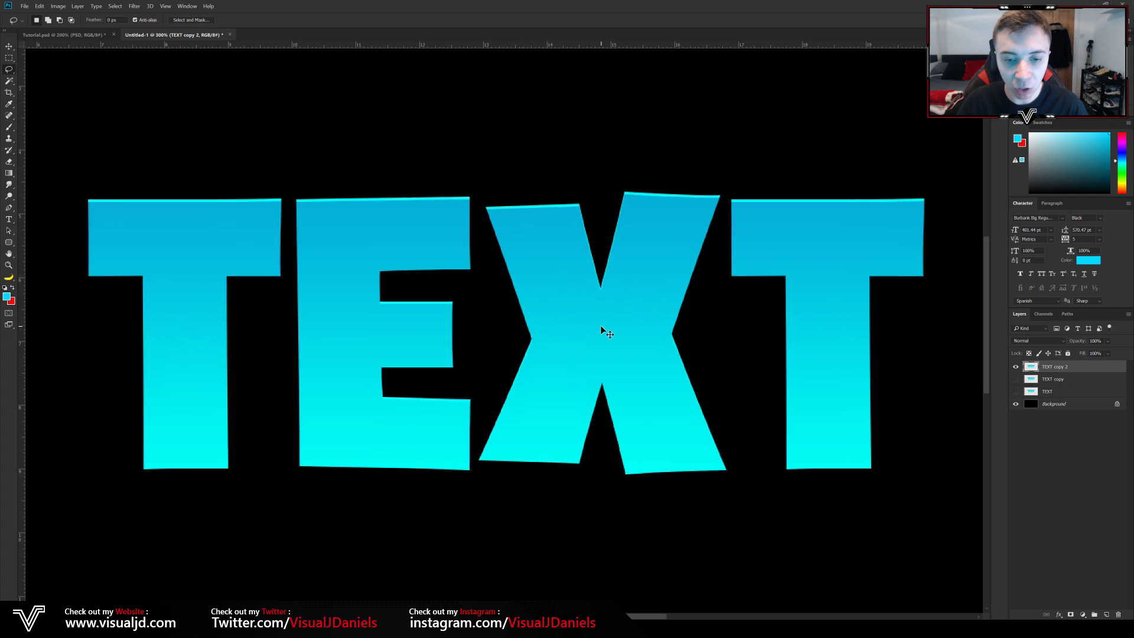
{"action": "key", "text": "ctrl+minus"}
{"action": "key", "text": "ctrl+minus"}
{"action": "key", "text": "ctrl+plus"}
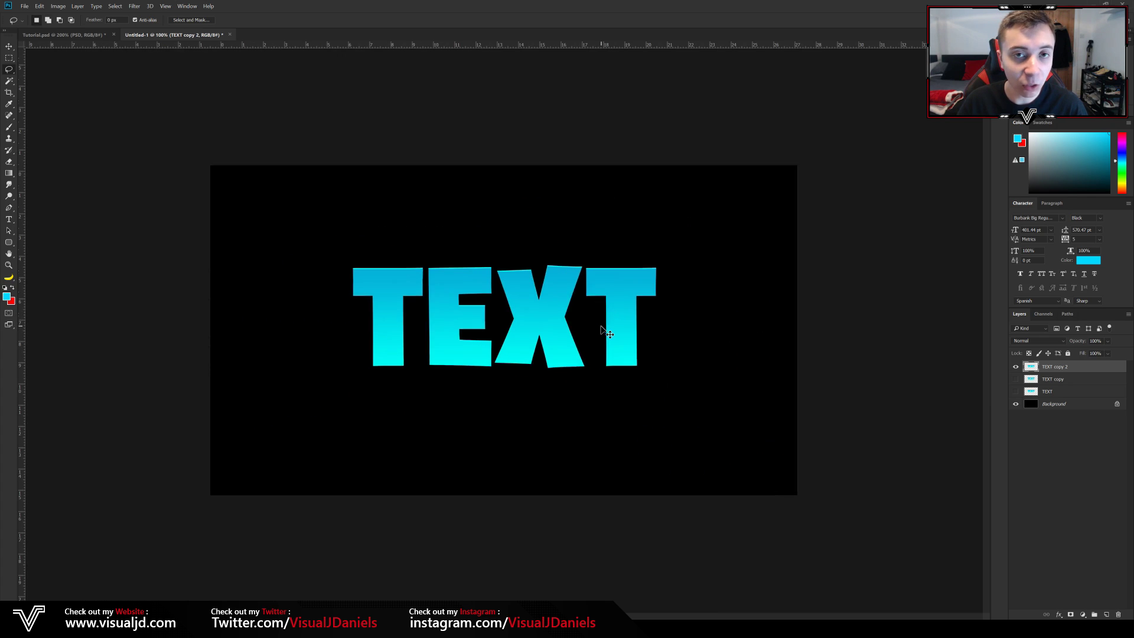
Delete the selected crack areas from the top TEXT copy 2 layer, clear the selection and compare the letters with Tutorial.psd
{"action": "key", "text": "ctrl+minus"}
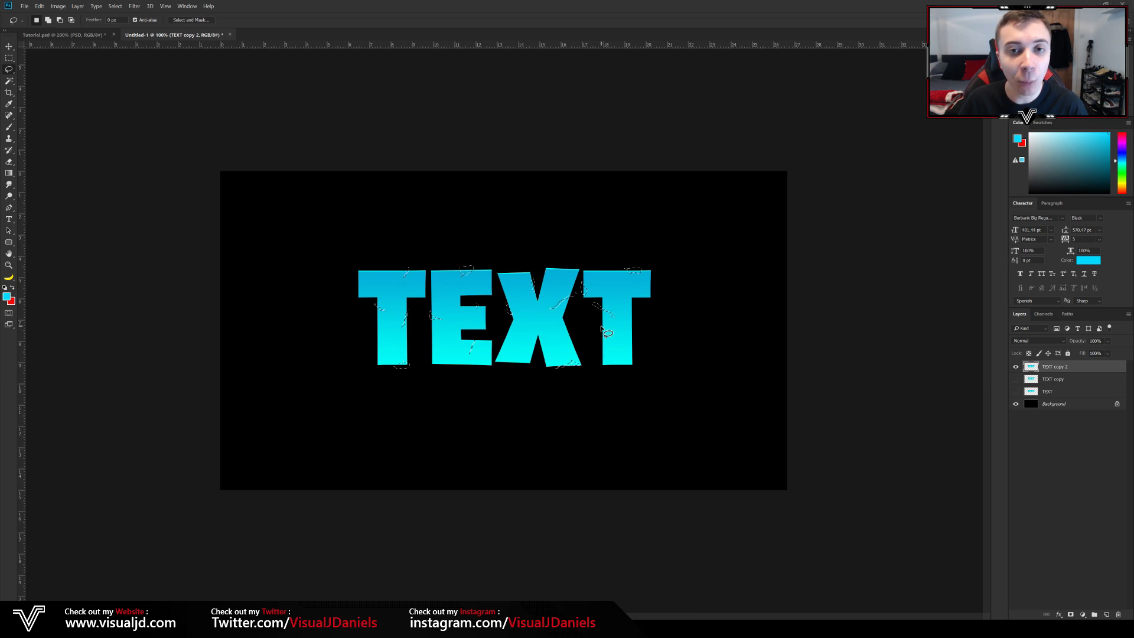
{"action": "key", "text": "Delete"}
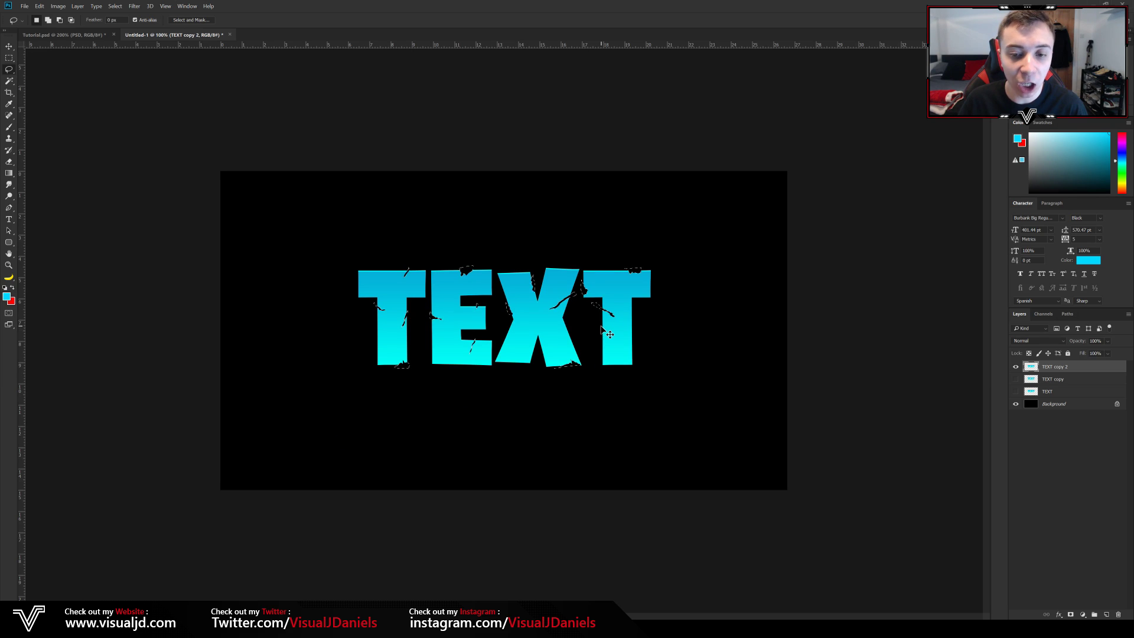
{"action": "key", "text": "ctrl+d"}
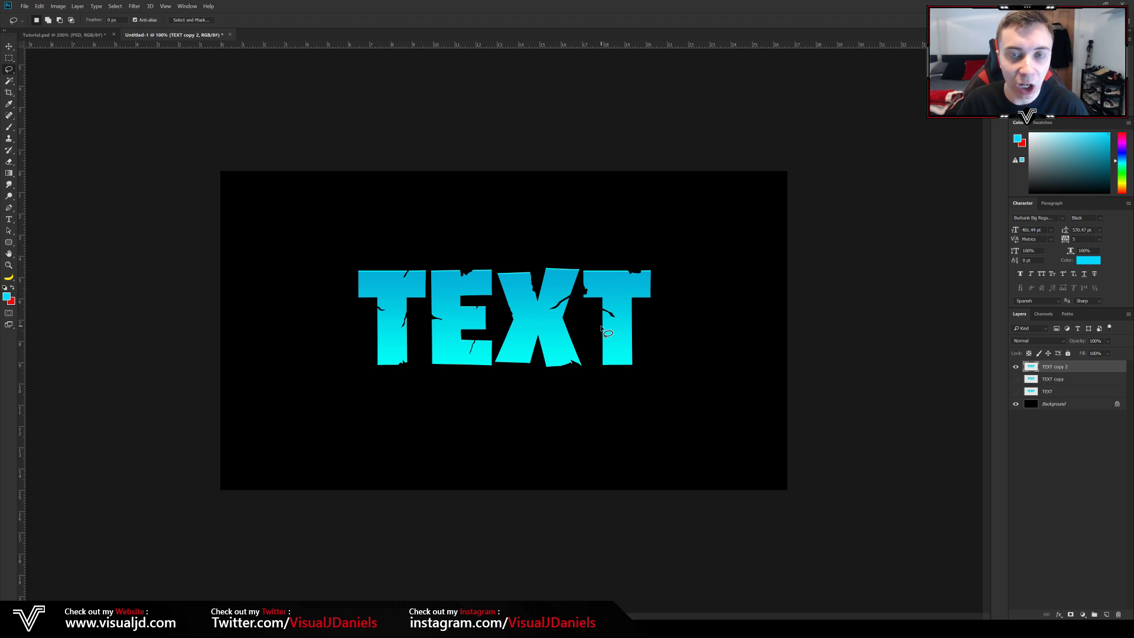
{"action": "key", "text": "ctrl+plus"}
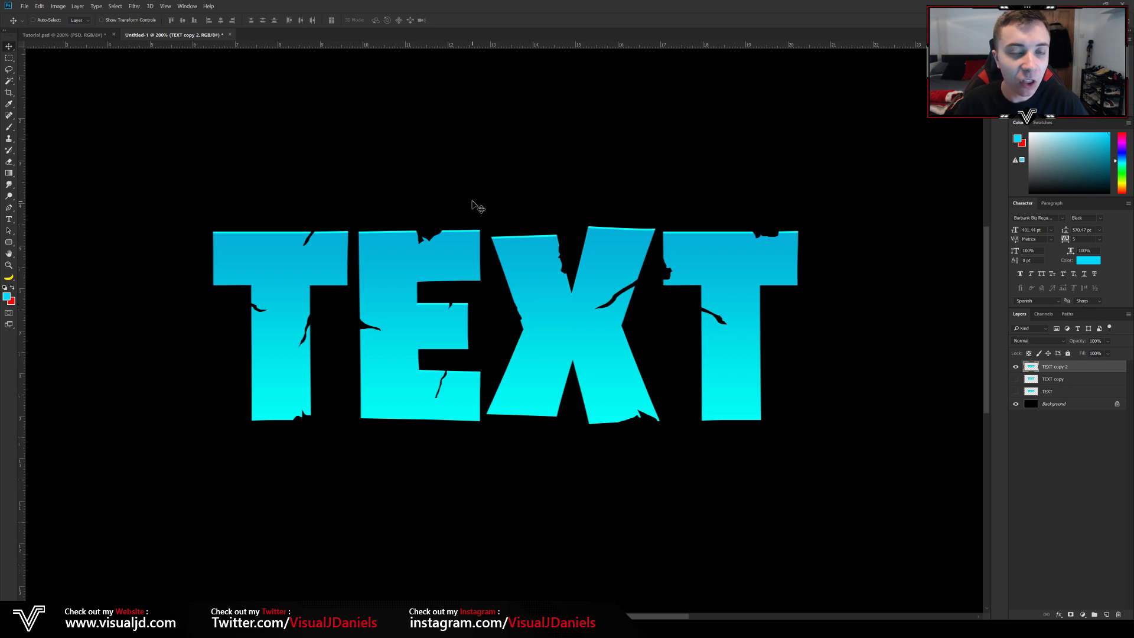
{"action": "left_click", "coordinate": [75, 35]}
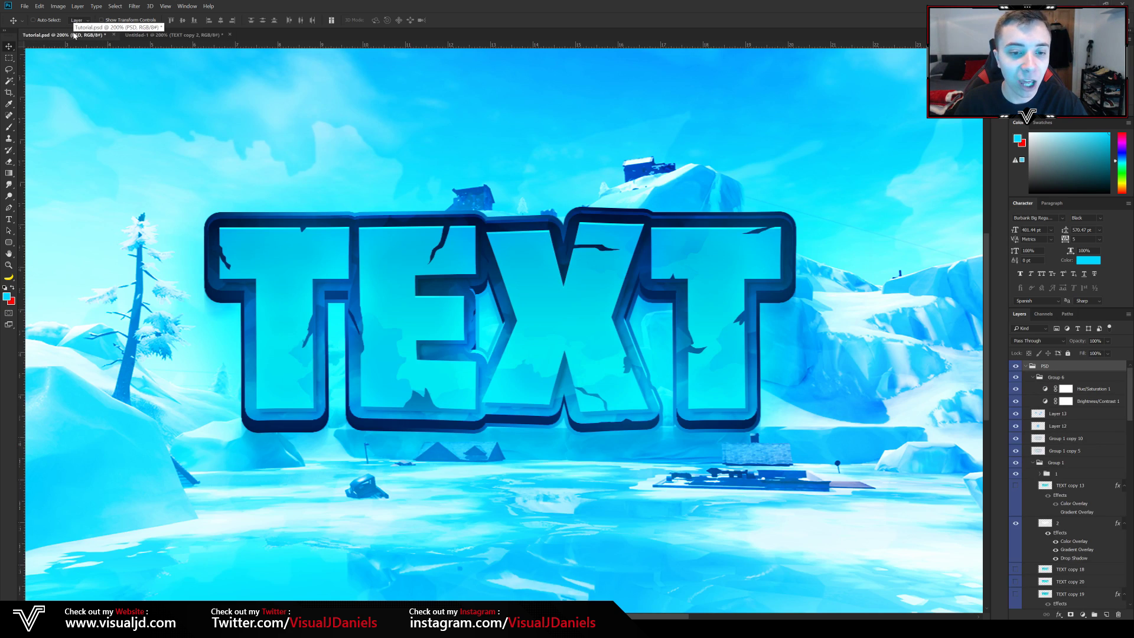
{"action": "left_click", "coordinate": [129, 36]}
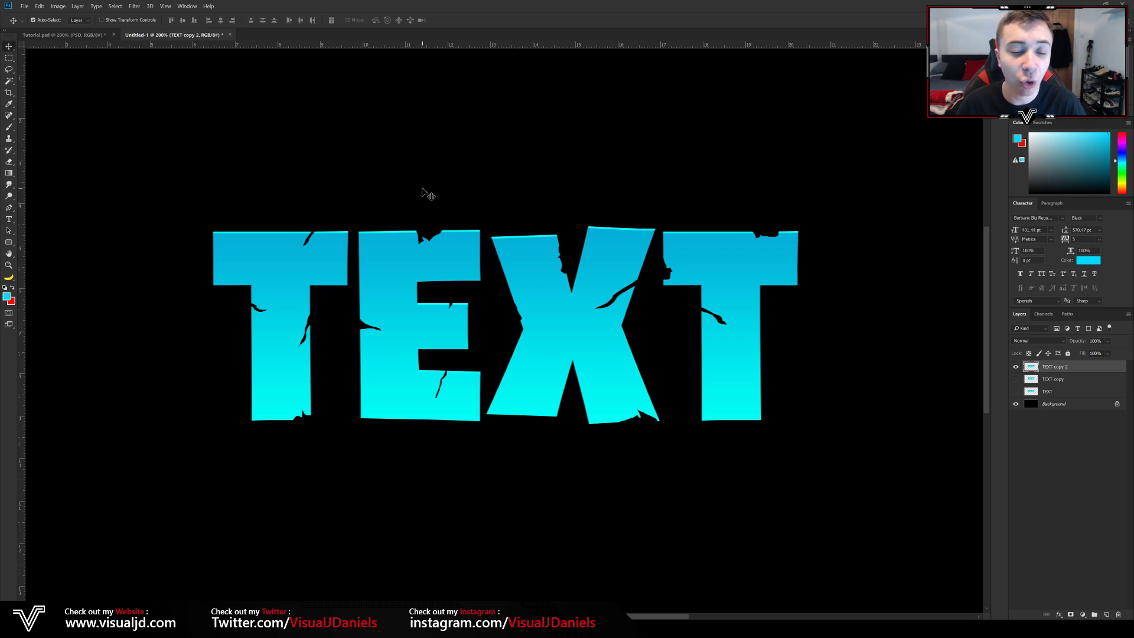
Copy the enlarged cloud texture from the imgur Textures post and paste it into the Untitled-1 document in Photoshop
{"action": "key", "text": "ctrl+minus"}
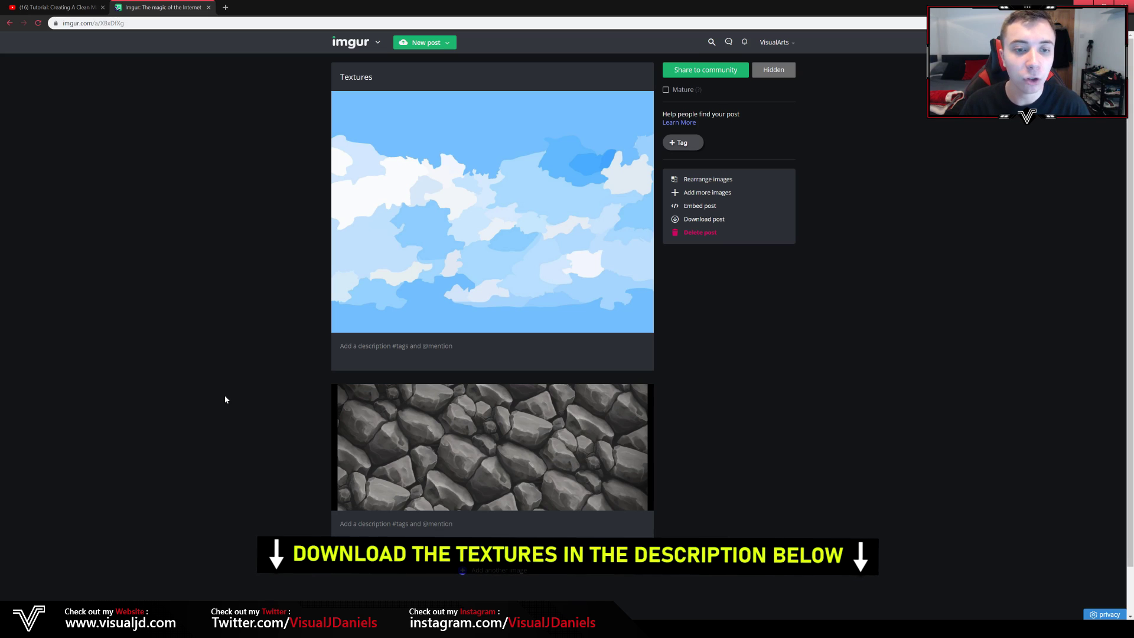
{"action": "mouse_move", "coordinate": [552, 182]}
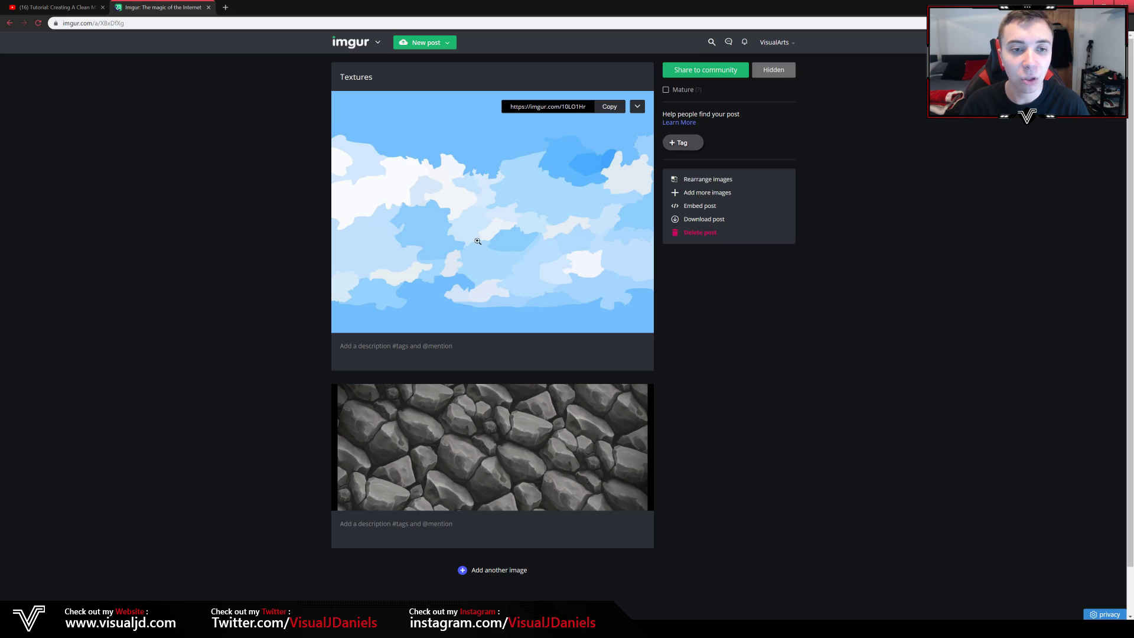
{"action": "left_click", "coordinate": [454, 162]}
{"action": "right_click", "coordinate": [539, 234]}
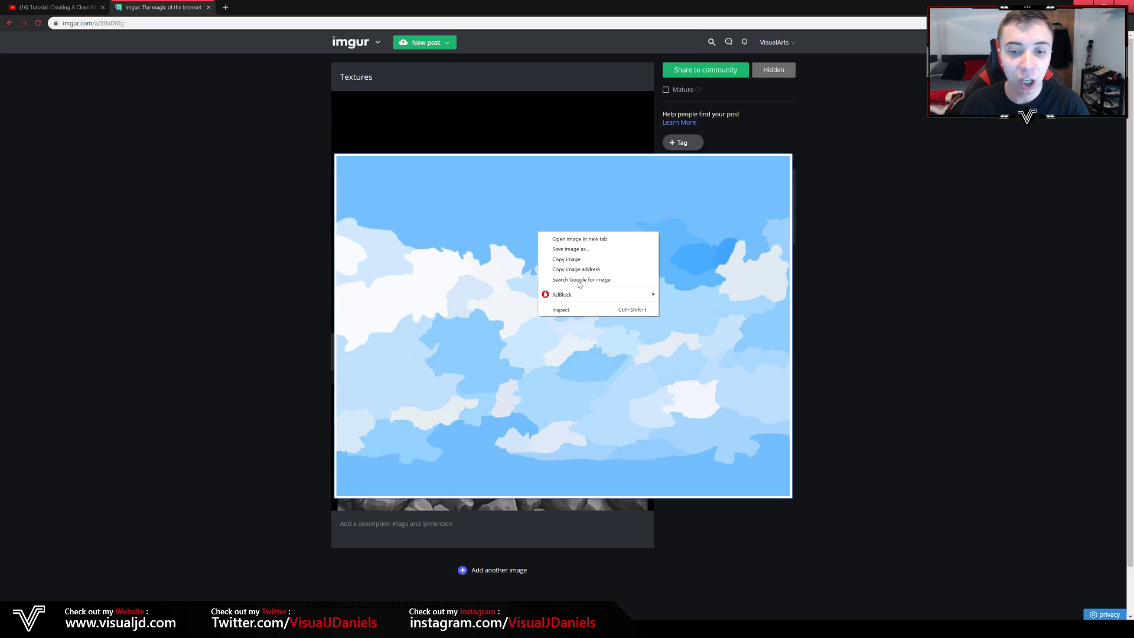
{"action": "left_click", "coordinate": [578, 261]}
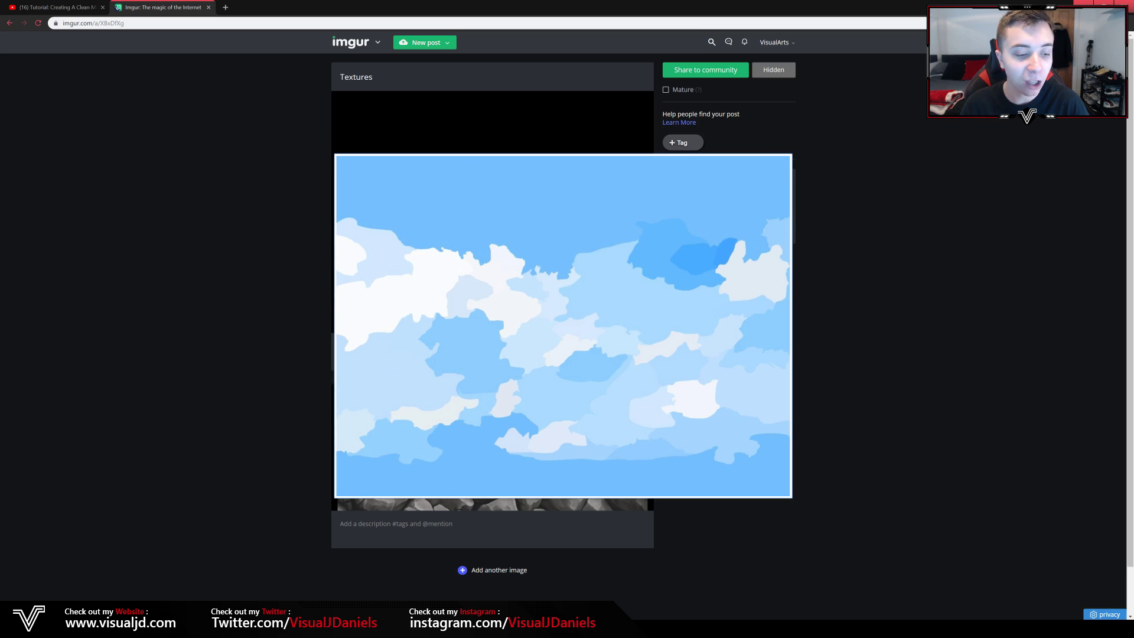
{"action": "key", "text": "alt+Tab"}
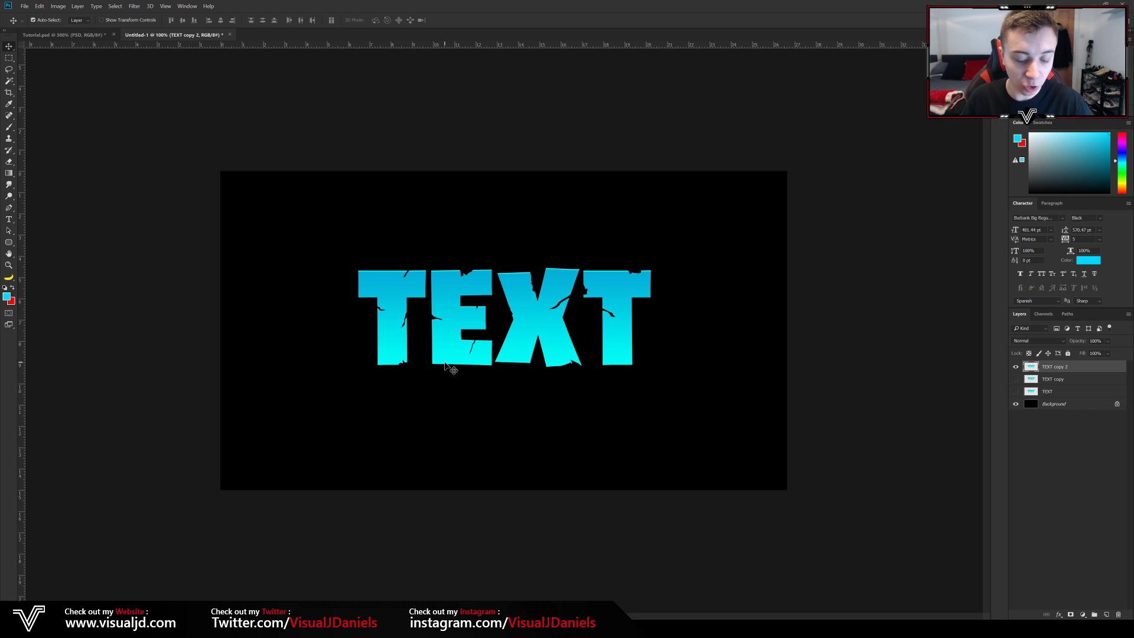
{"action": "key", "text": "ctrl+v"}
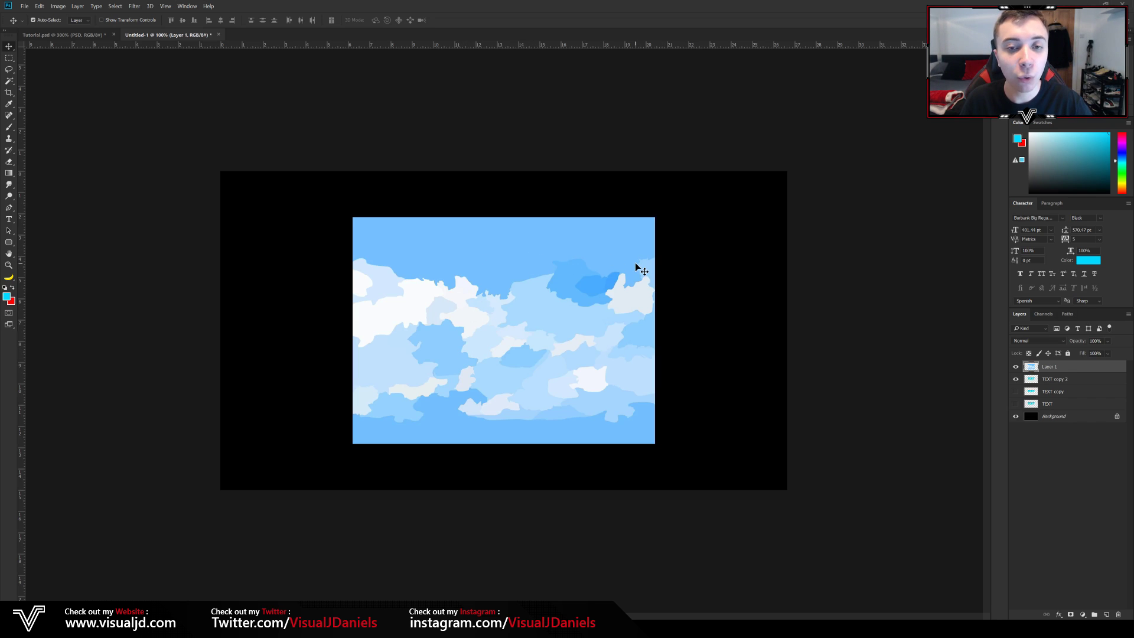
Clip the pasted cloud texture layer to the cracked TEXT copy 2 layer and set its blend mode to Darken
{"action": "key", "text": "ctrl+t"}
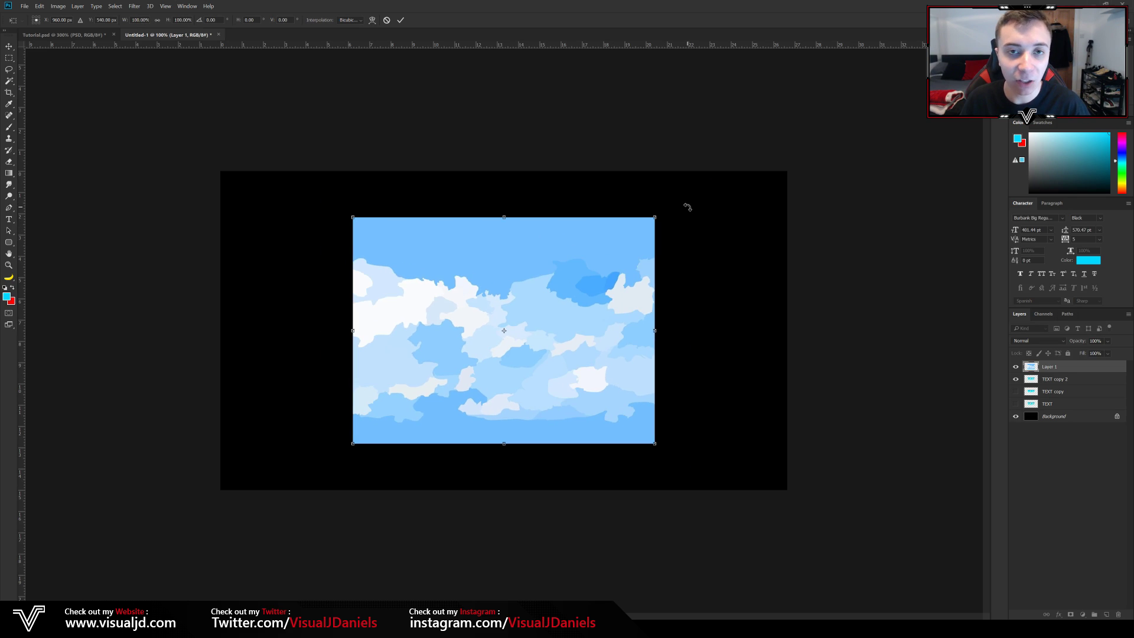
{"action": "key", "text": "Return"}
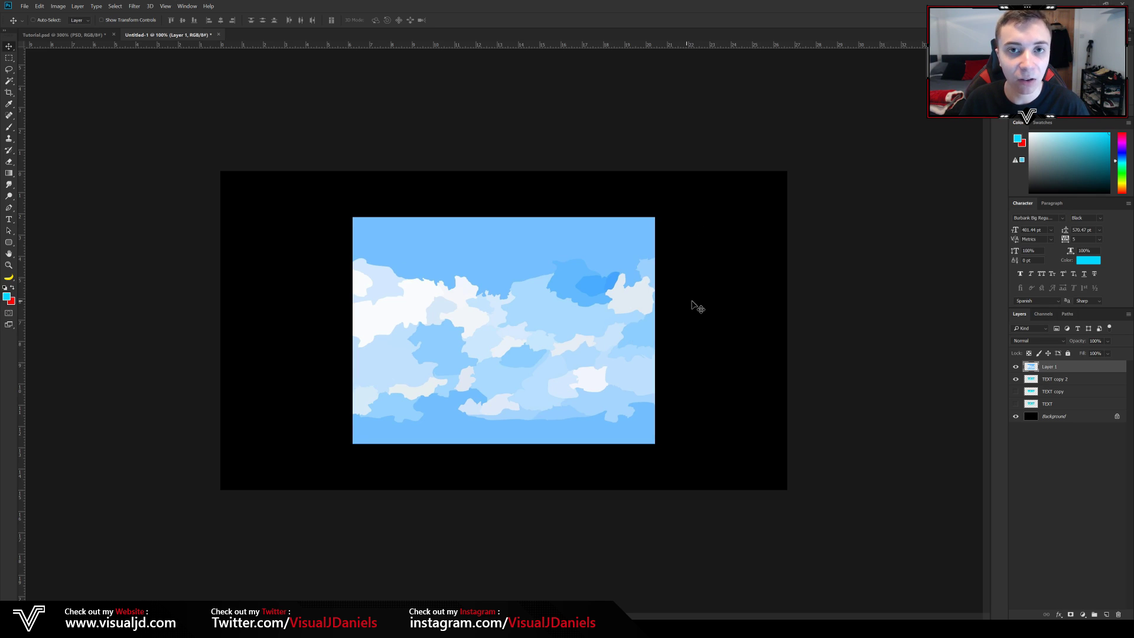
{"action": "right_click", "coordinate": [1087, 368]}
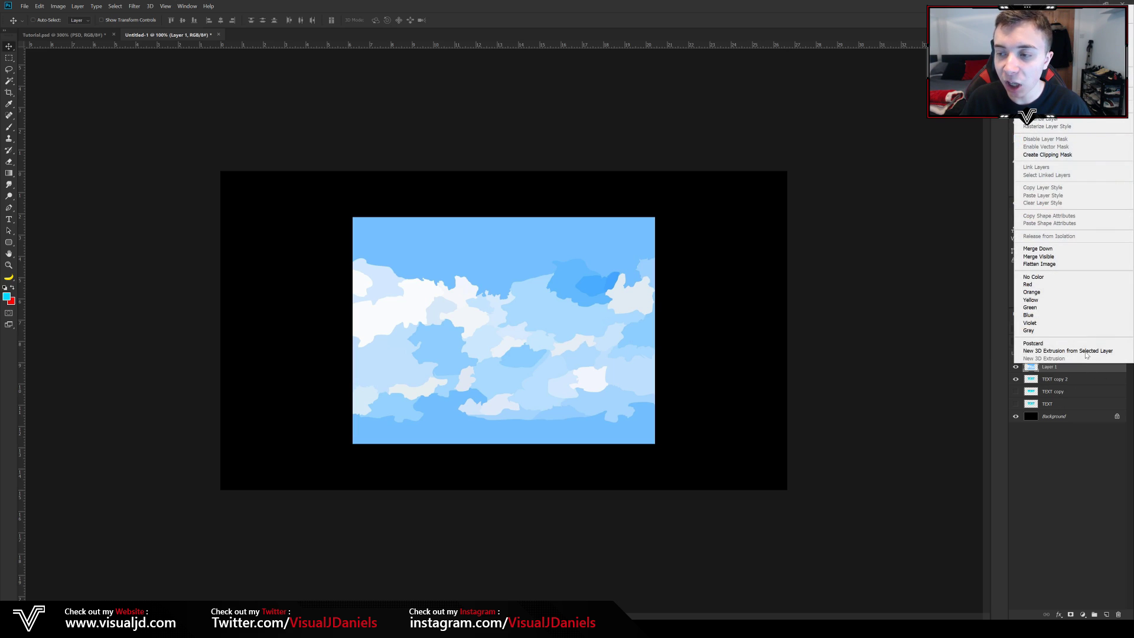
{"action": "left_click", "coordinate": [1057, 155]}
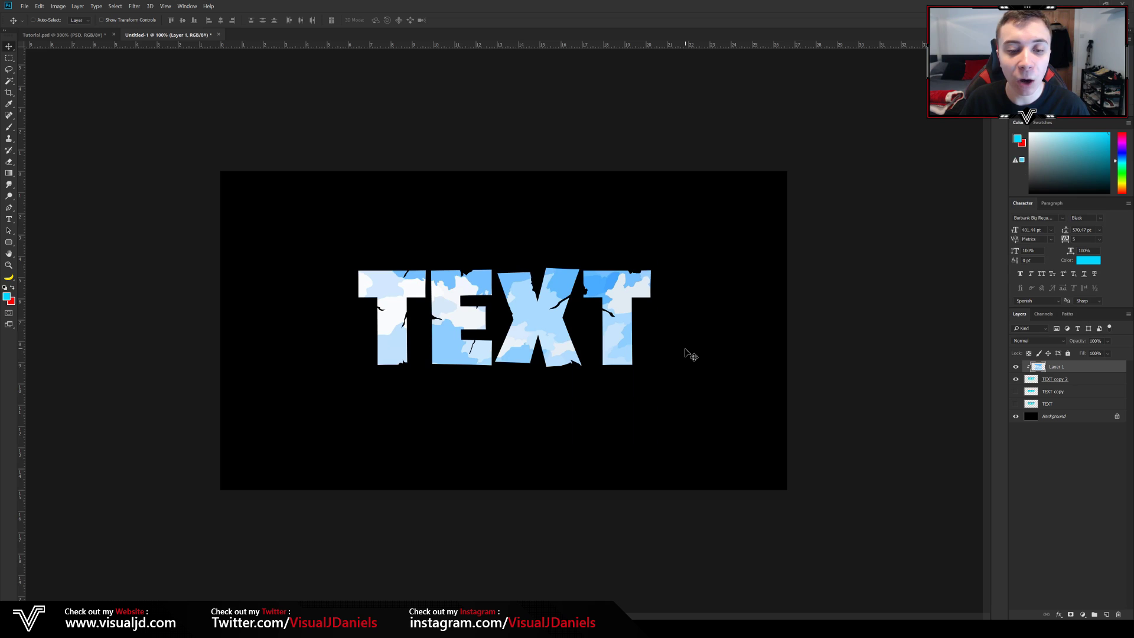
{"action": "left_click", "coordinate": [1036, 341]}
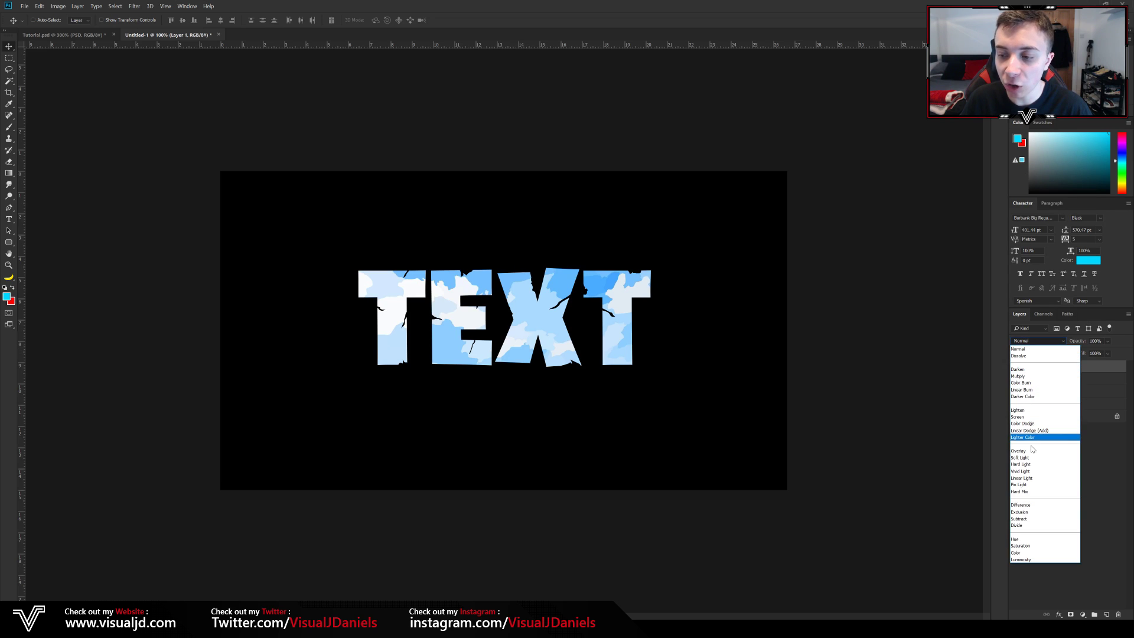
{"action": "left_click", "coordinate": [1024, 372]}
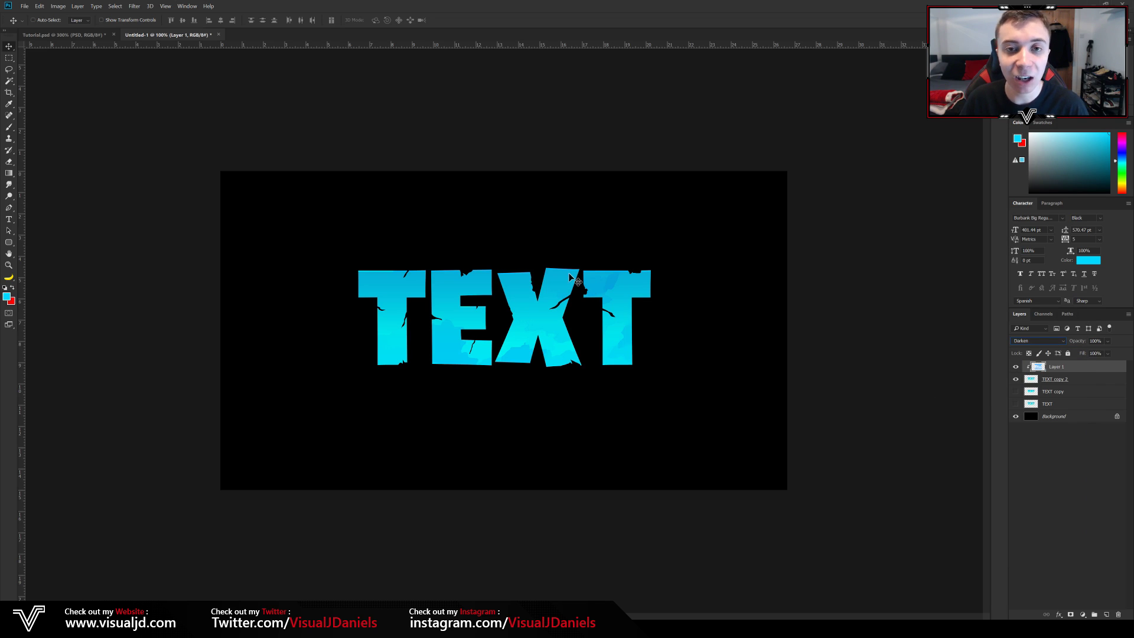
{"action": "key", "text": "ctrl+plus"}
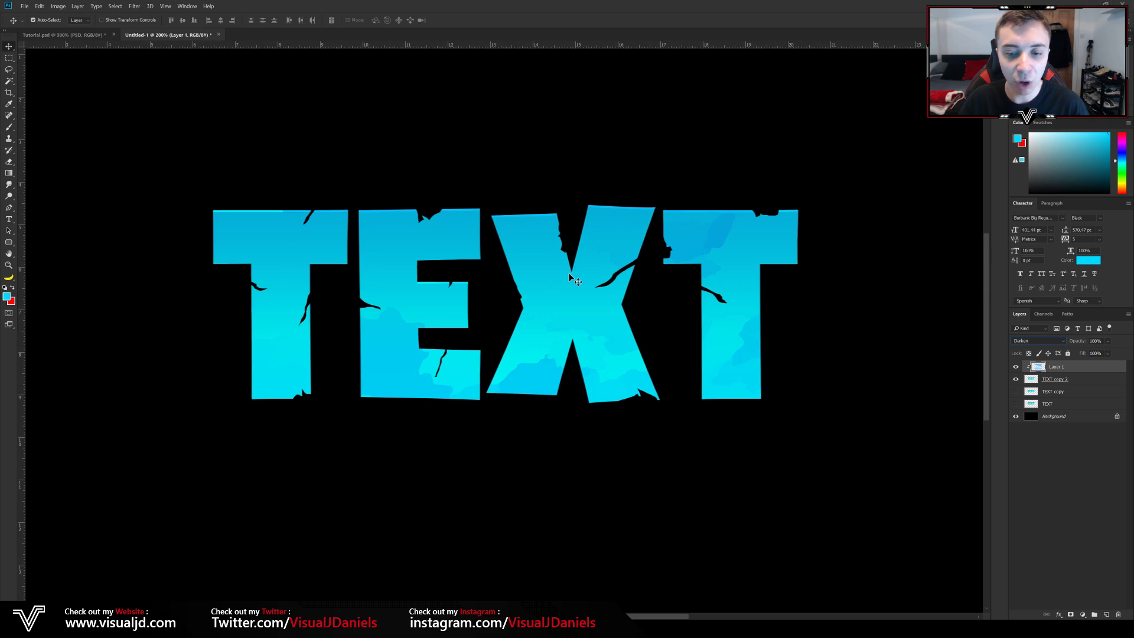
{"action": "key", "text": "ctrl+minus"}
Select the uncracked TEXT copy layer and make it visible beneath the cracked letters, checking the Tutorial.psd reference
{"action": "key", "text": "alt+bracketleft"}
{"action": "key", "text": "alt+bracketleft"}
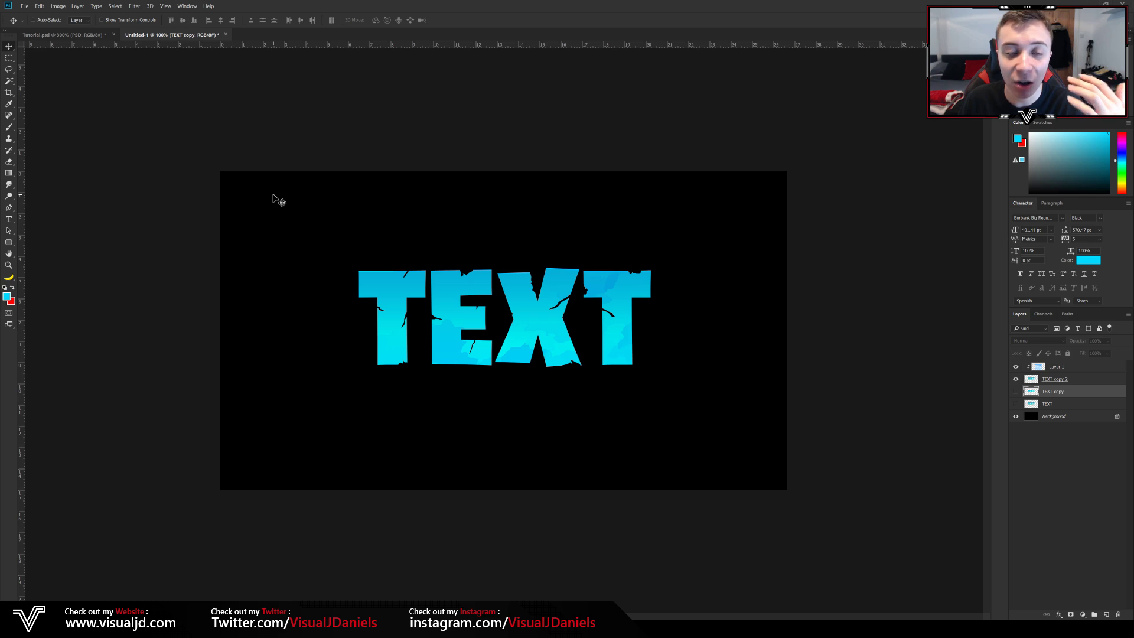
{"action": "left_click", "coordinate": [63, 38]}
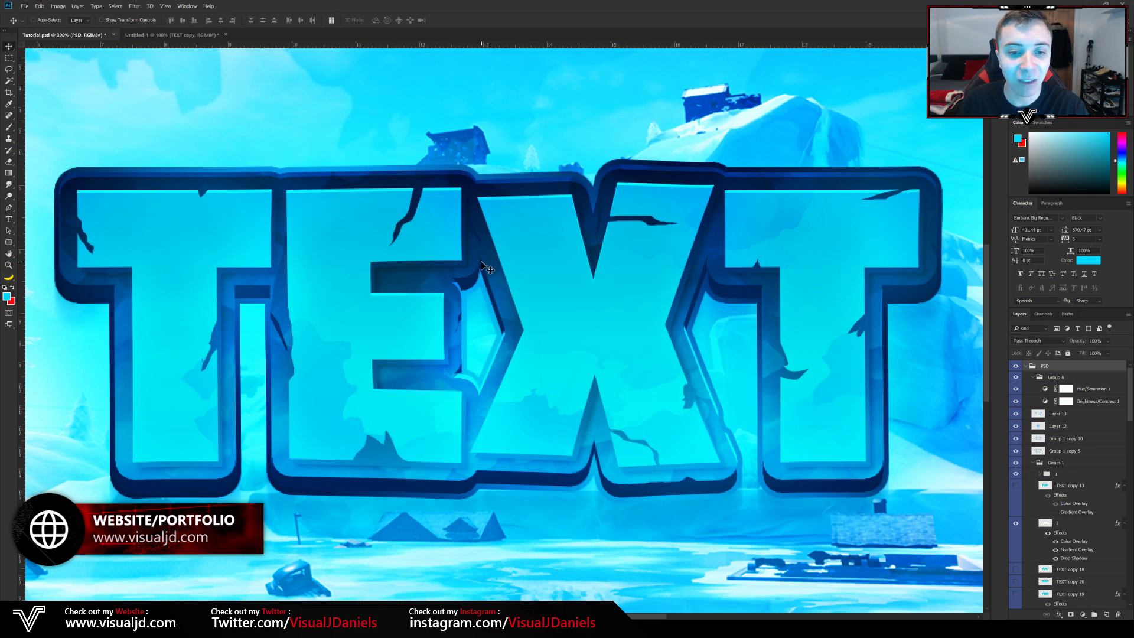
{"action": "left_click", "coordinate": [188, 35]}
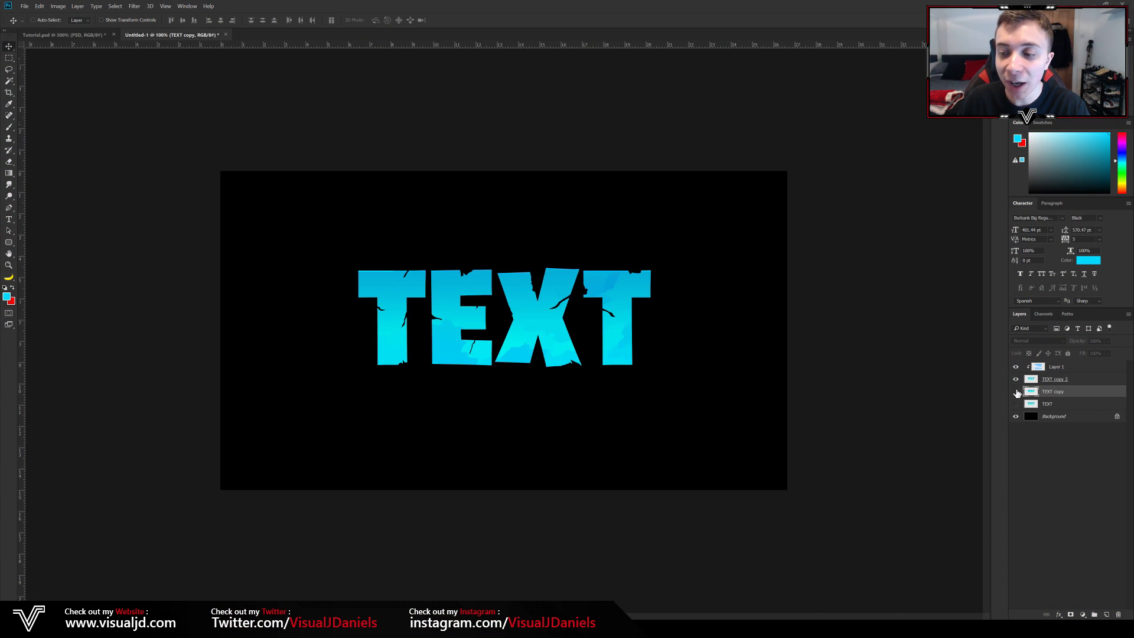
{"action": "left_click", "coordinate": [1016, 392]}
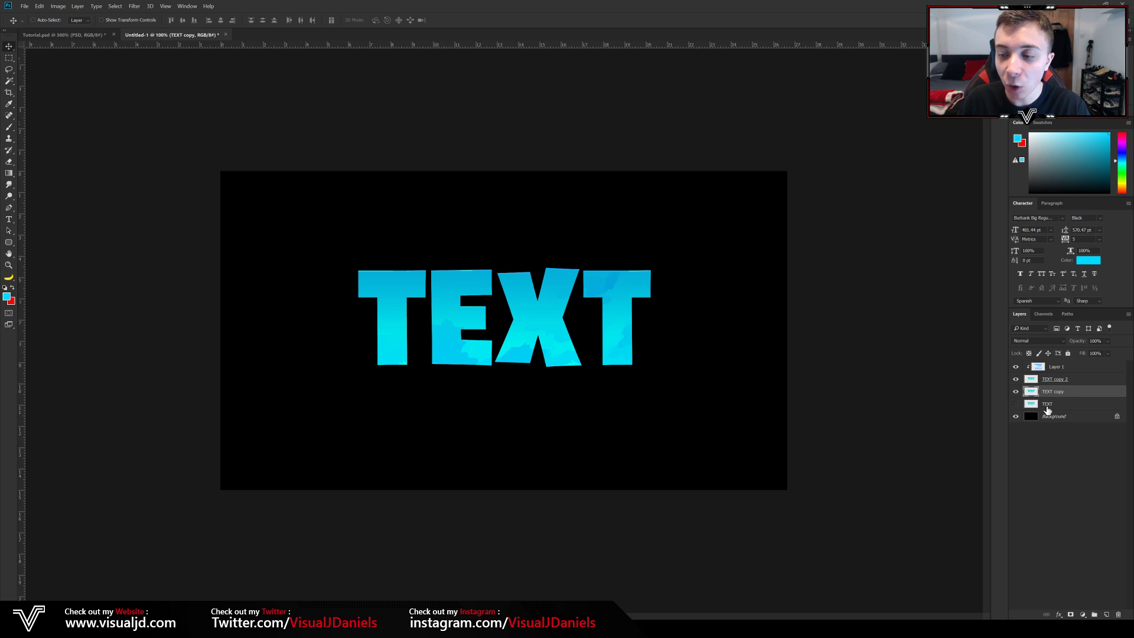
{"action": "left_click", "coordinate": [1015, 394]}
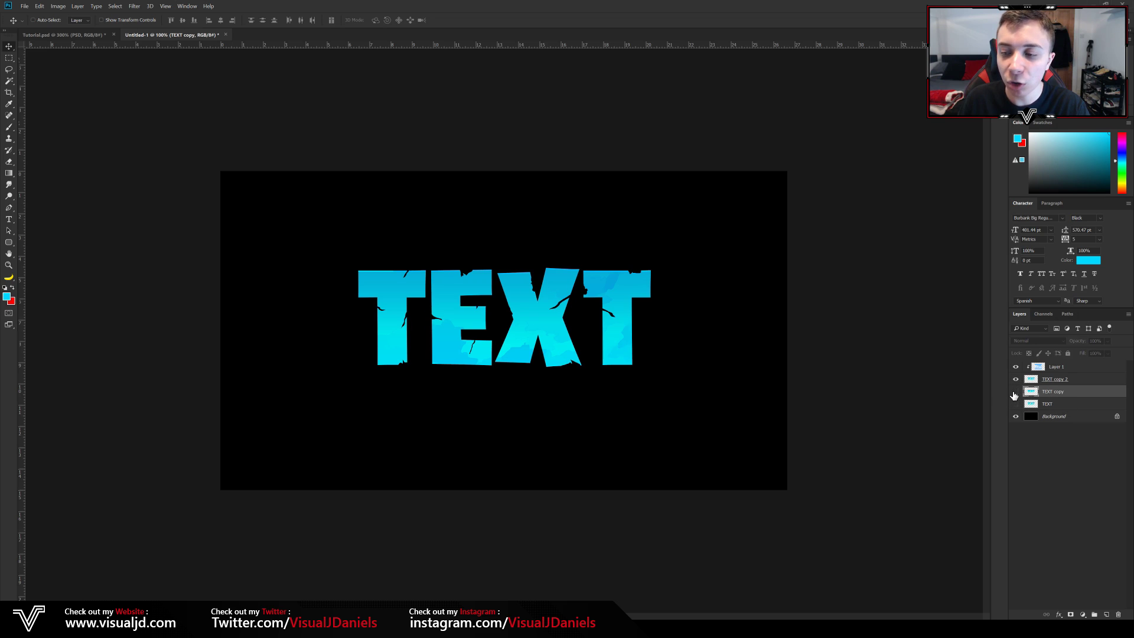
{"action": "left_click", "coordinate": [1015, 396]}
{"action": "left_click", "coordinate": [1015, 396]}
{"action": "left_click", "coordinate": [1012, 399]}
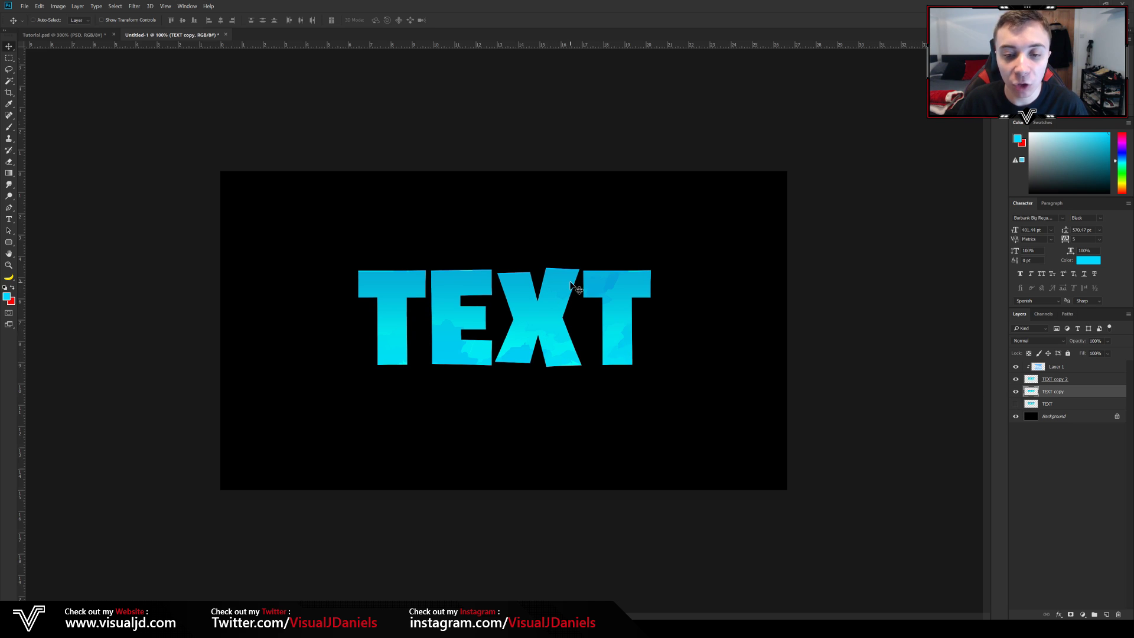
Nudge the TEXT copy layer slightly down and to the right so it is offset behind the cracked letters
{"action": "mouse_move", "coordinate": [572, 287]}
{"action": "left_mouse_down"}
{"action": "mouse_move", "coordinate": [581, 296]}
{"action": "mouse_move", "coordinate": [572, 288]}
{"action": "left_mouse_up"}
{"action": "key", "text": "Down"}
{"action": "key", "text": "Down"}
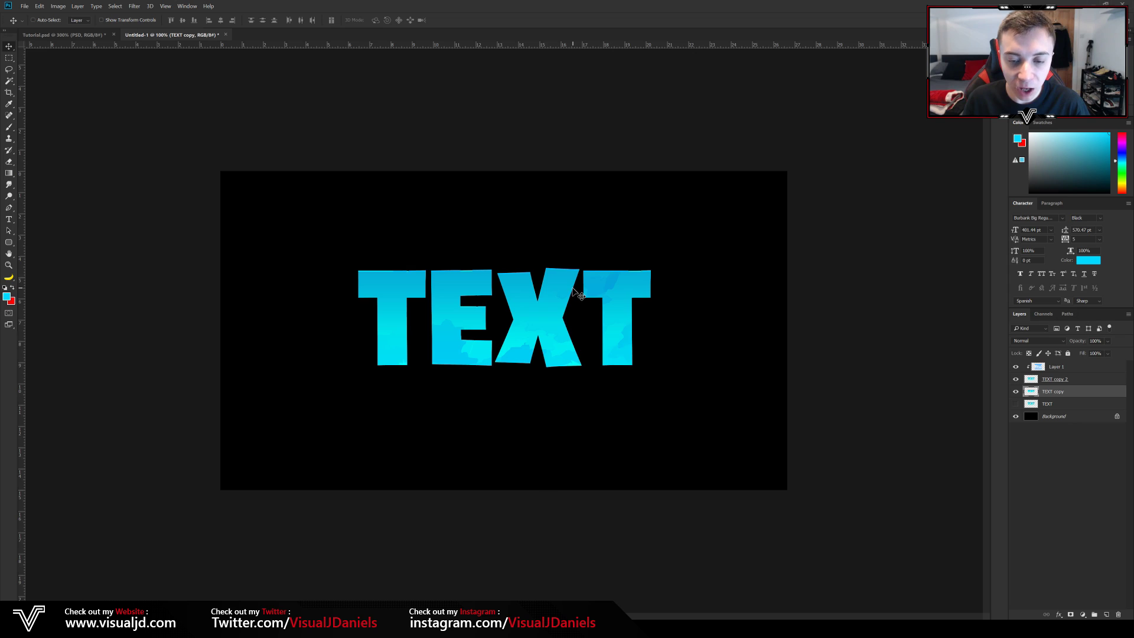
{"action": "key", "text": "Down"}
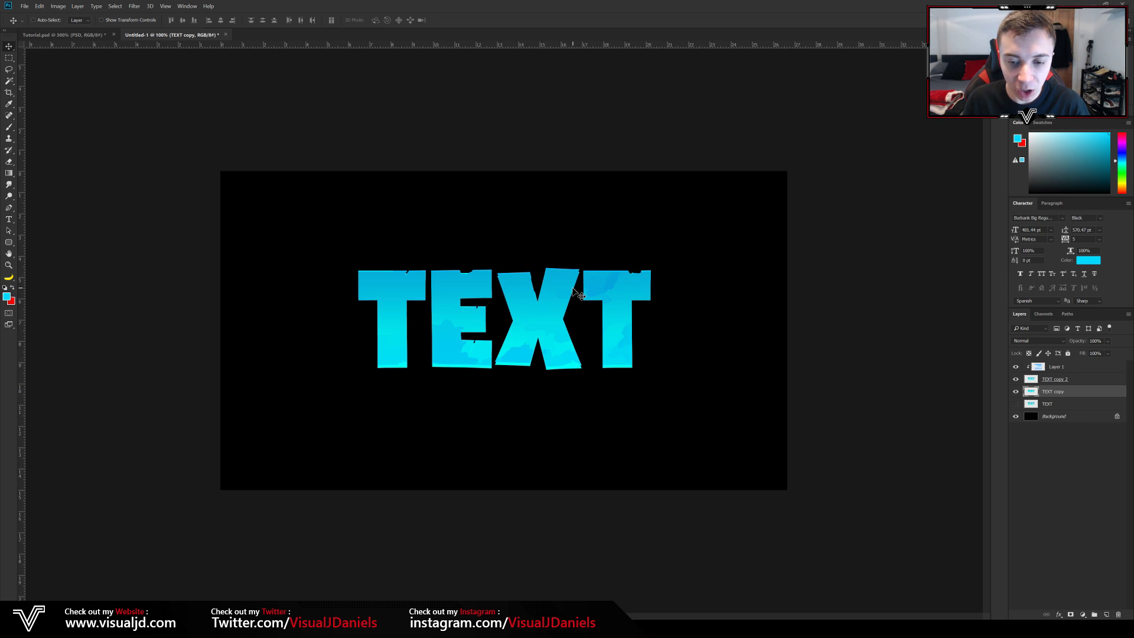
{"action": "key", "text": "Down"}
{"action": "key", "text": "Right"}
{"action": "key", "text": "Right"}
{"action": "key", "text": "Right"}
{"action": "key", "text": "Right"}
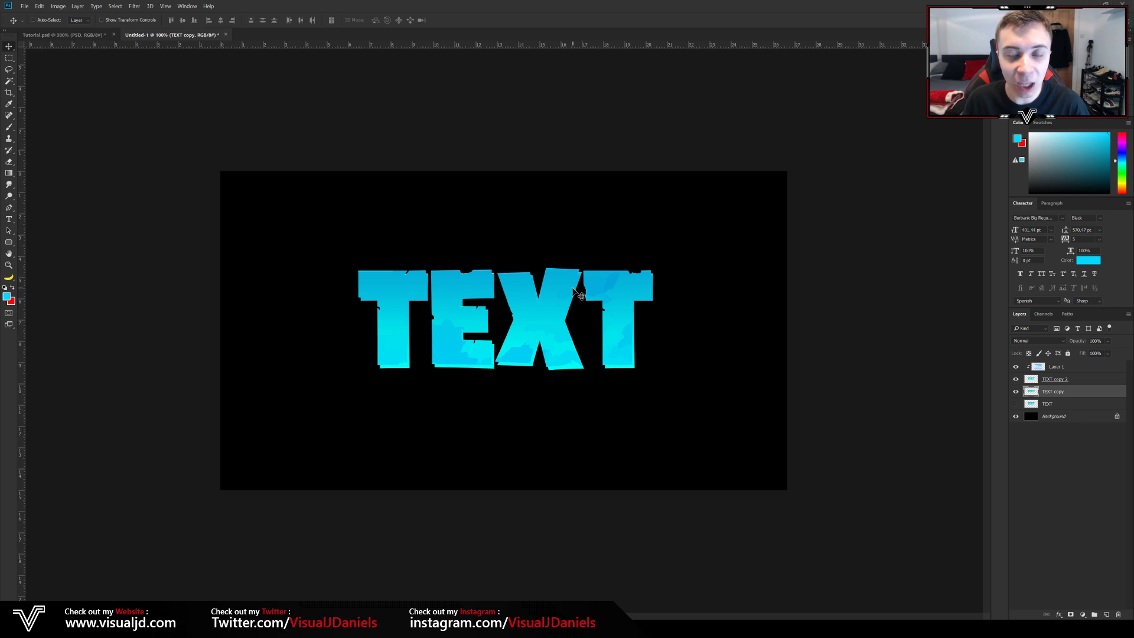
{"action": "key", "text": "ctrl+plus"}
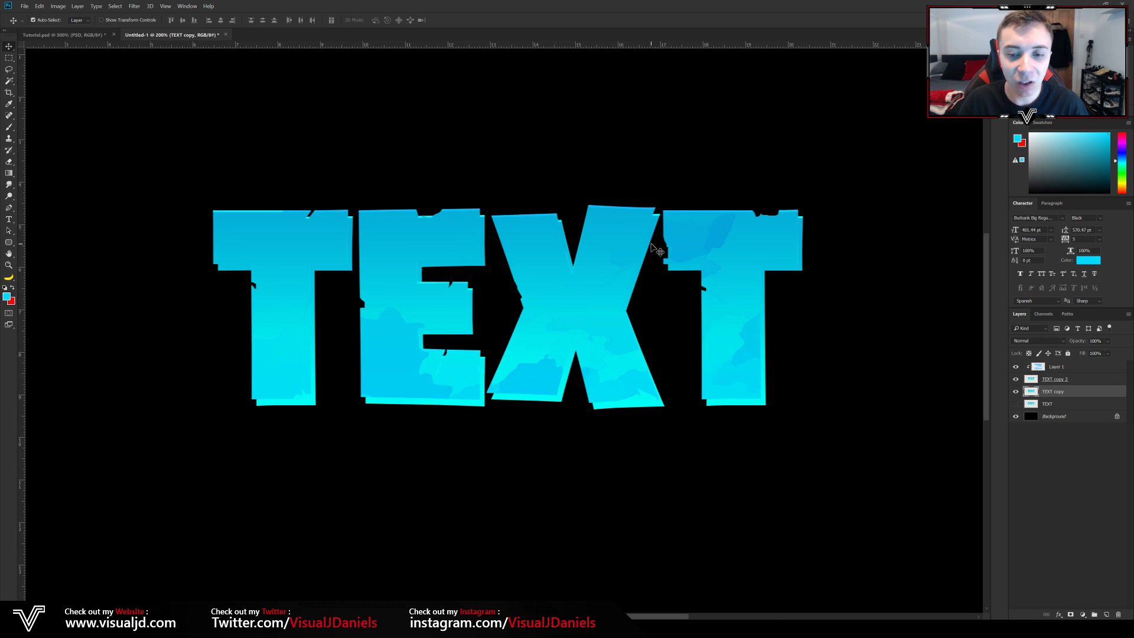
{"action": "key", "text": "ctrl+minus"}
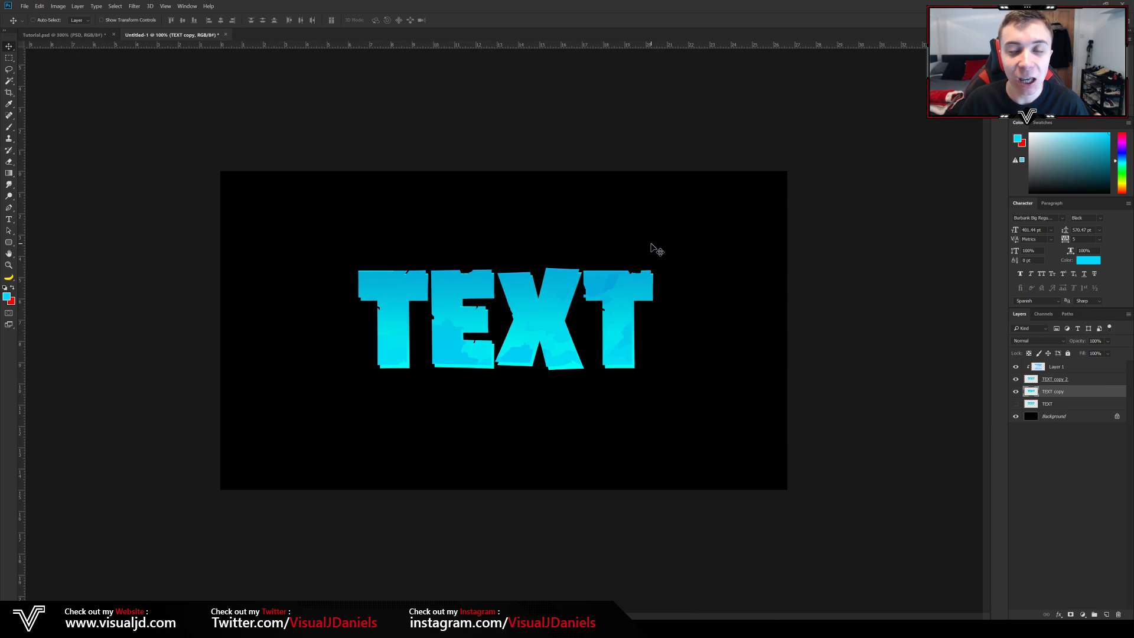
Add a Gradient Overlay to the TEXT copy layer using the dark navy to light blue preset in Normal blend mode
{"action": "double_click", "coordinate": [1088, 397]}
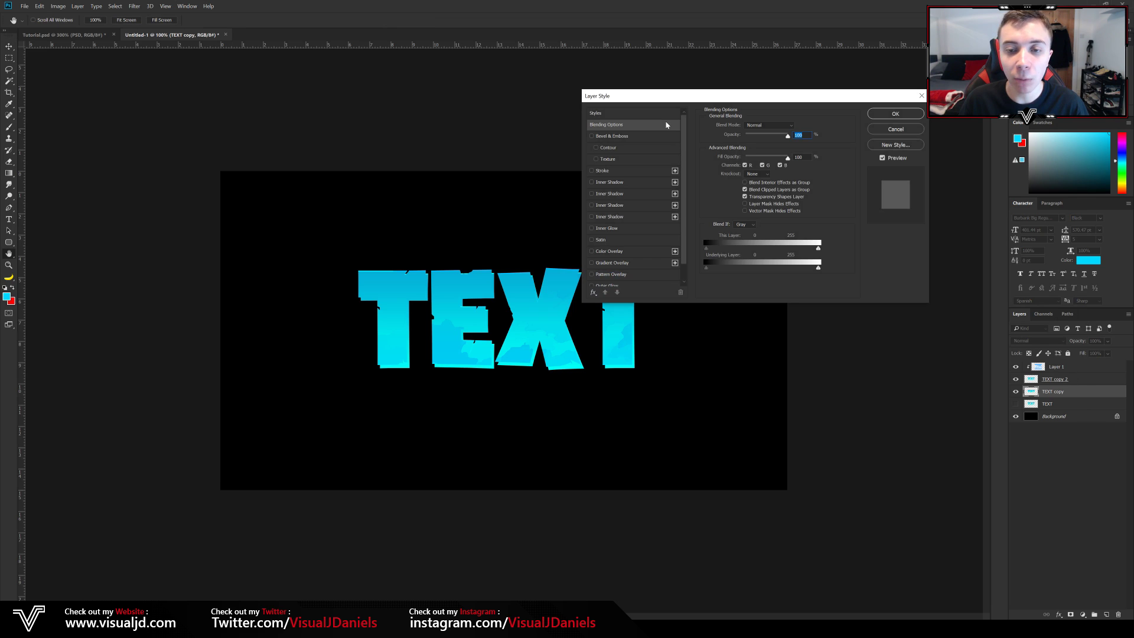
{"action": "left_click", "coordinate": [603, 264]}
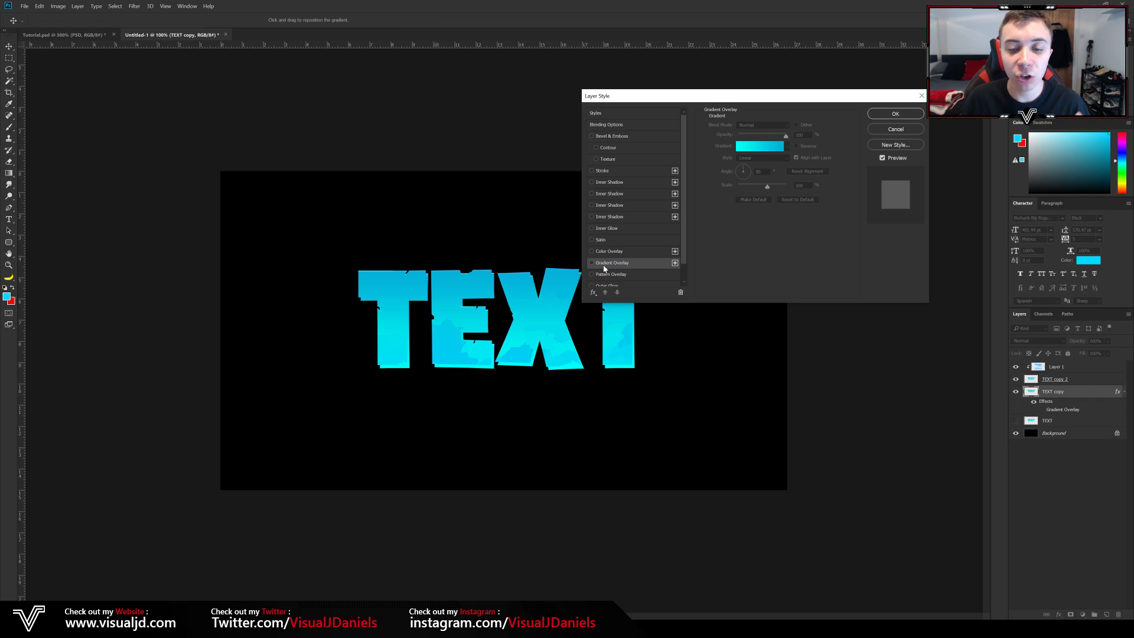
{"action": "left_click", "coordinate": [592, 264]}
{"action": "left_click", "coordinate": [766, 125]}
{"action": "left_click", "coordinate": [785, 124]}
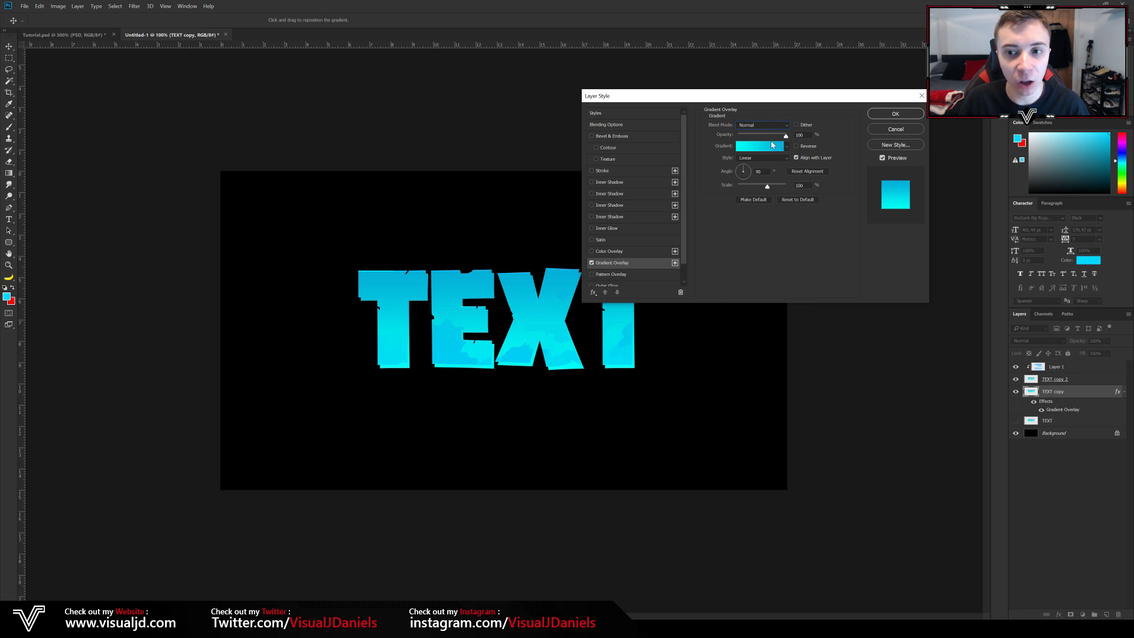
{"action": "left_click", "coordinate": [771, 145]}
{"action": "left_click", "coordinate": [679, 158]}
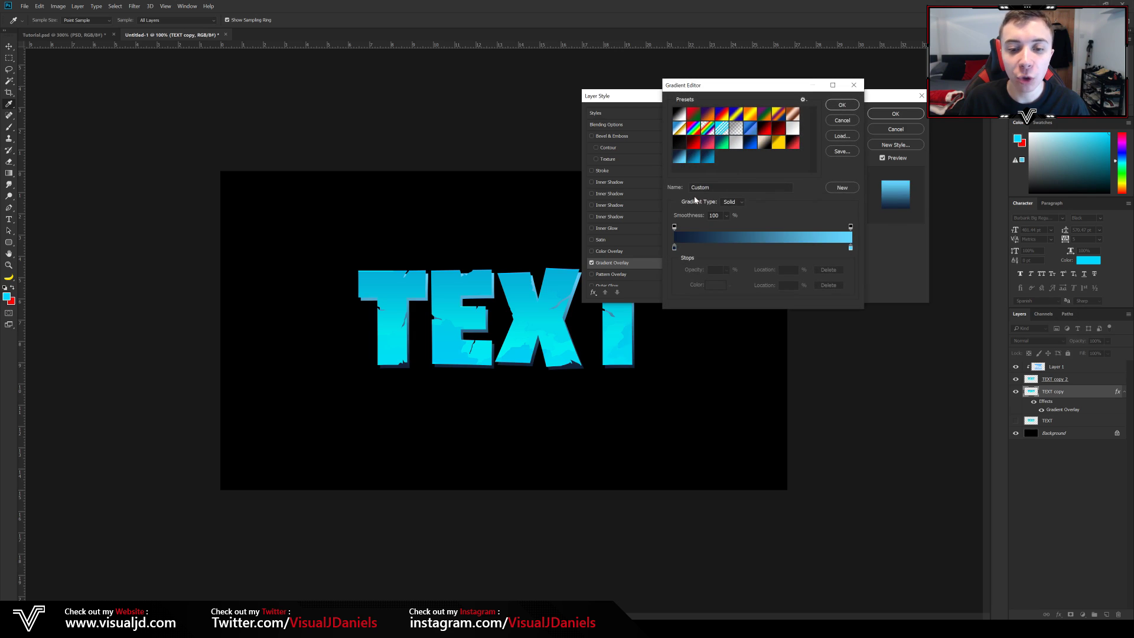
Use 101d34 and 66d6ff as the gradient's start and end colours, save the gradient as a preset and apply it
{"action": "double_click", "coordinate": [674, 248]}
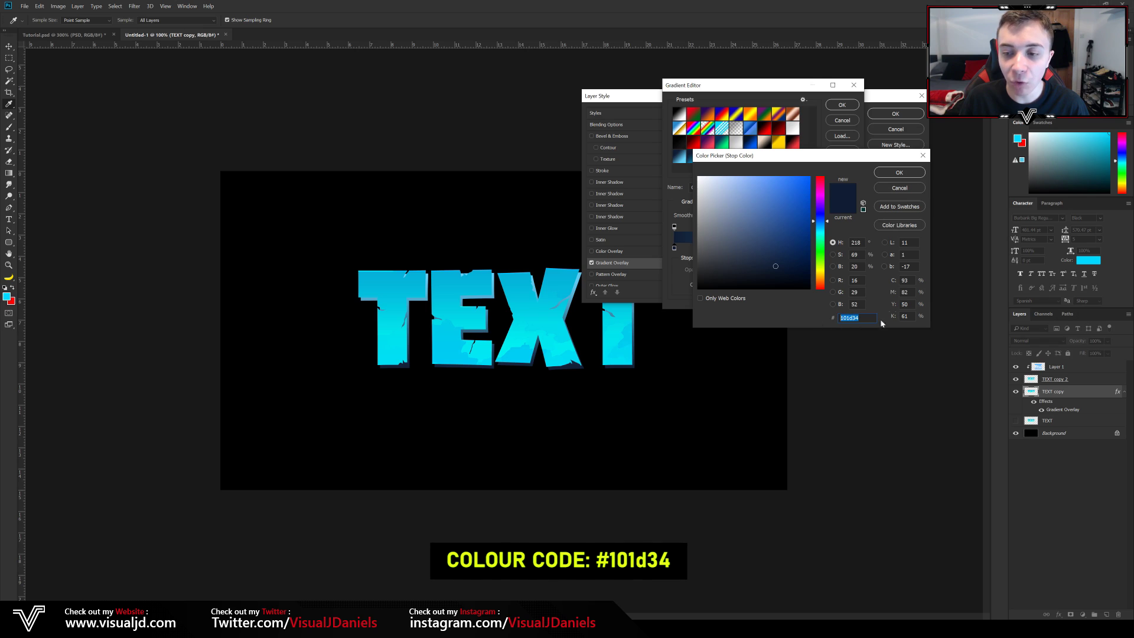
{"action": "left_click", "coordinate": [899, 173]}
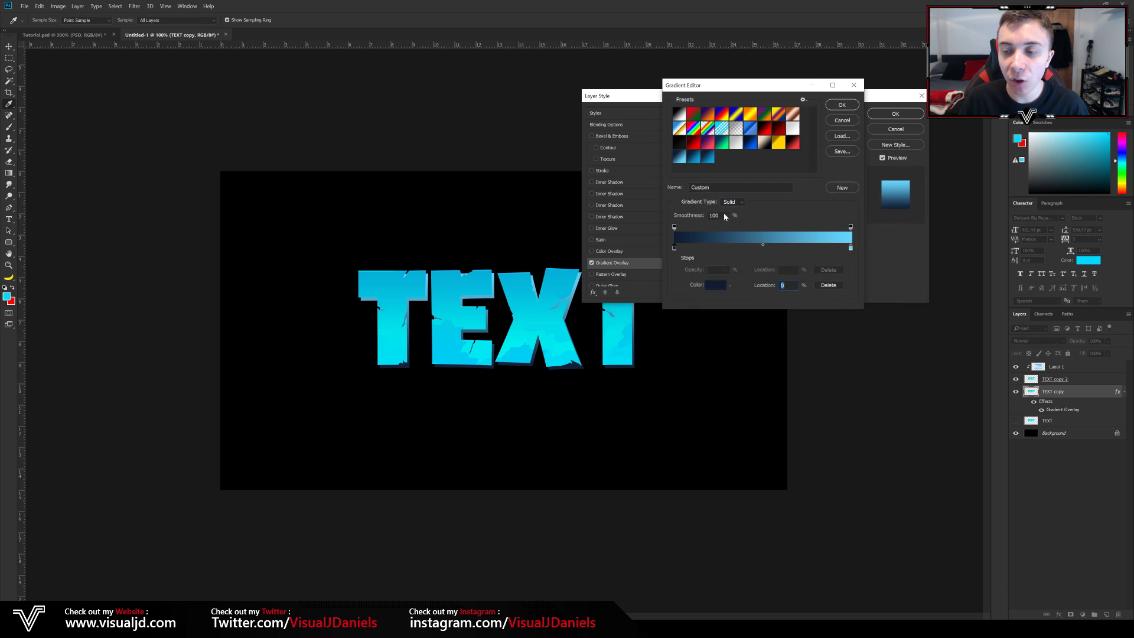
{"action": "double_click", "coordinate": [851, 249]}
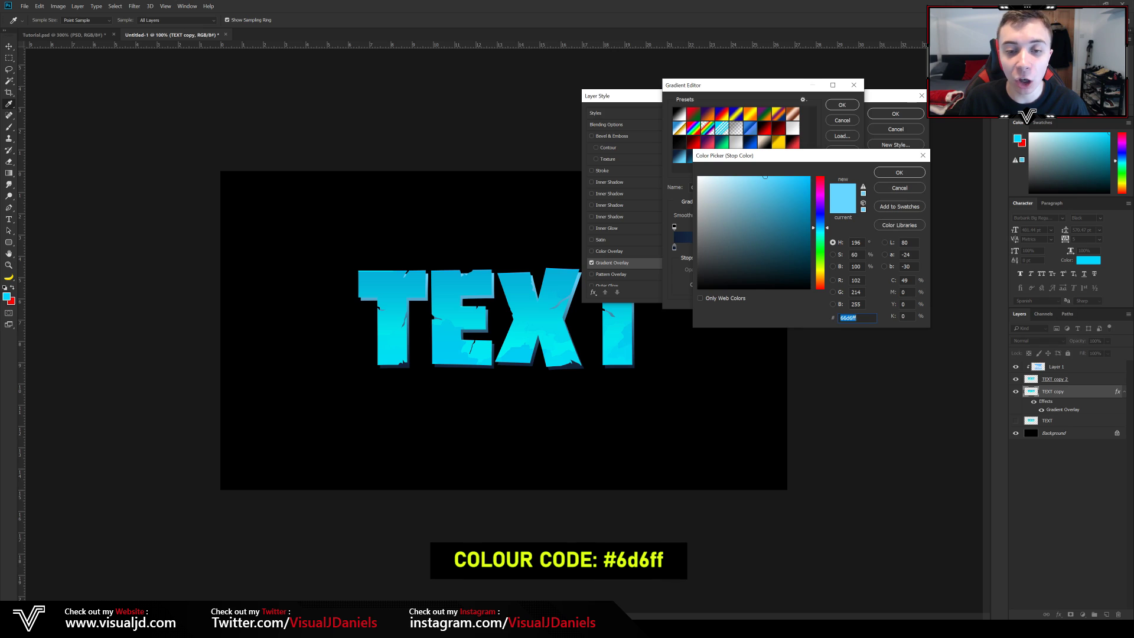
{"action": "left_click", "coordinate": [899, 173]}
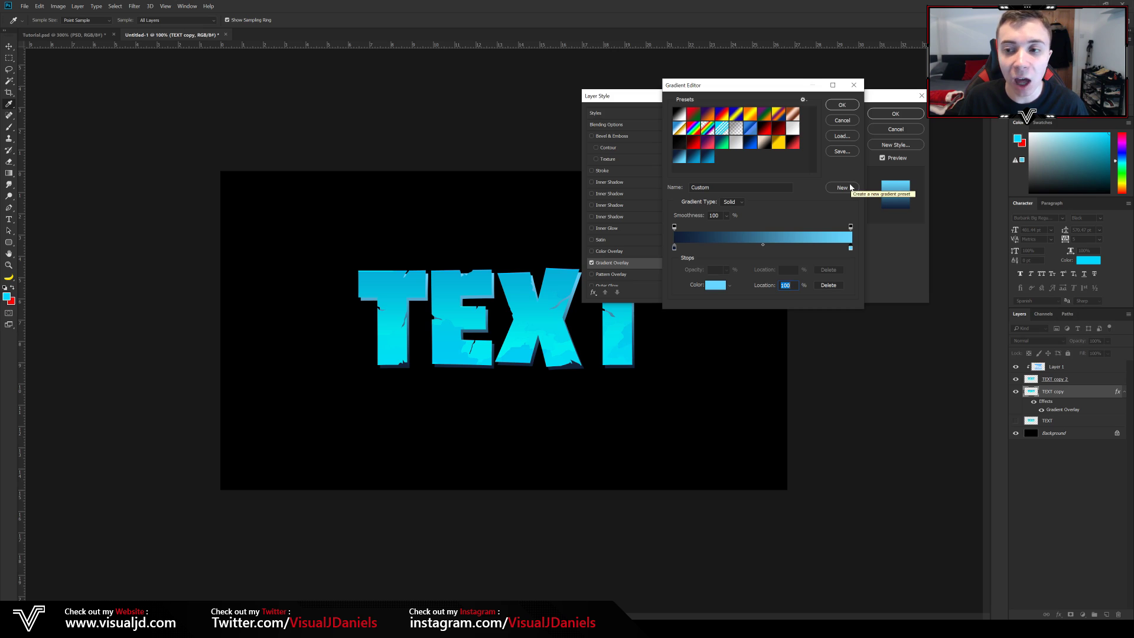
{"action": "left_click", "coordinate": [849, 187]}
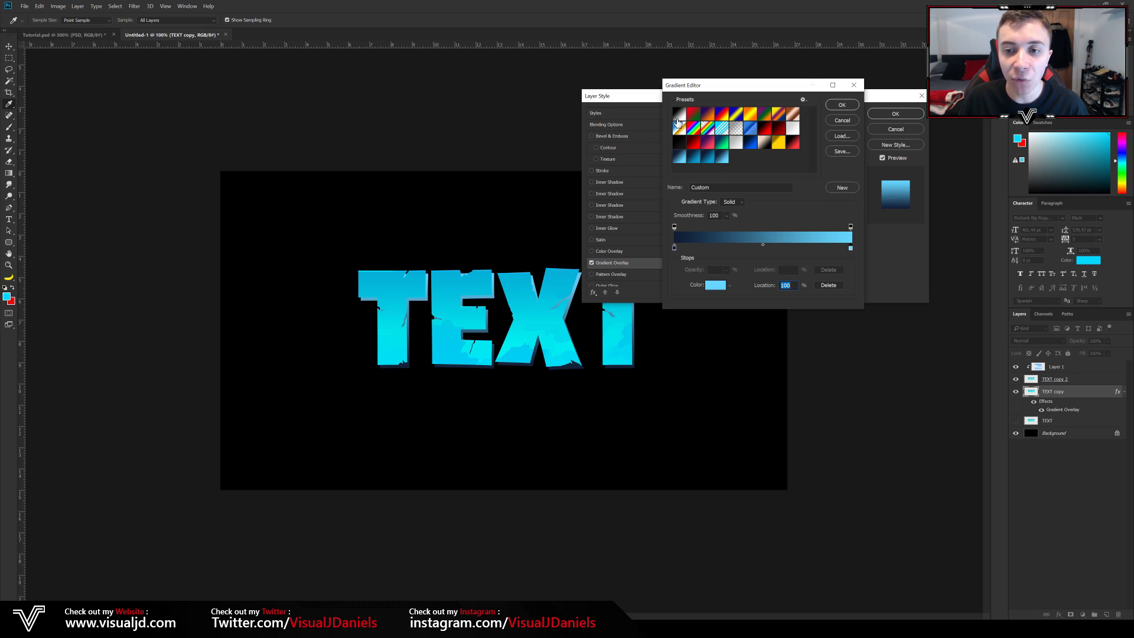
{"action": "left_click", "coordinate": [841, 106]}
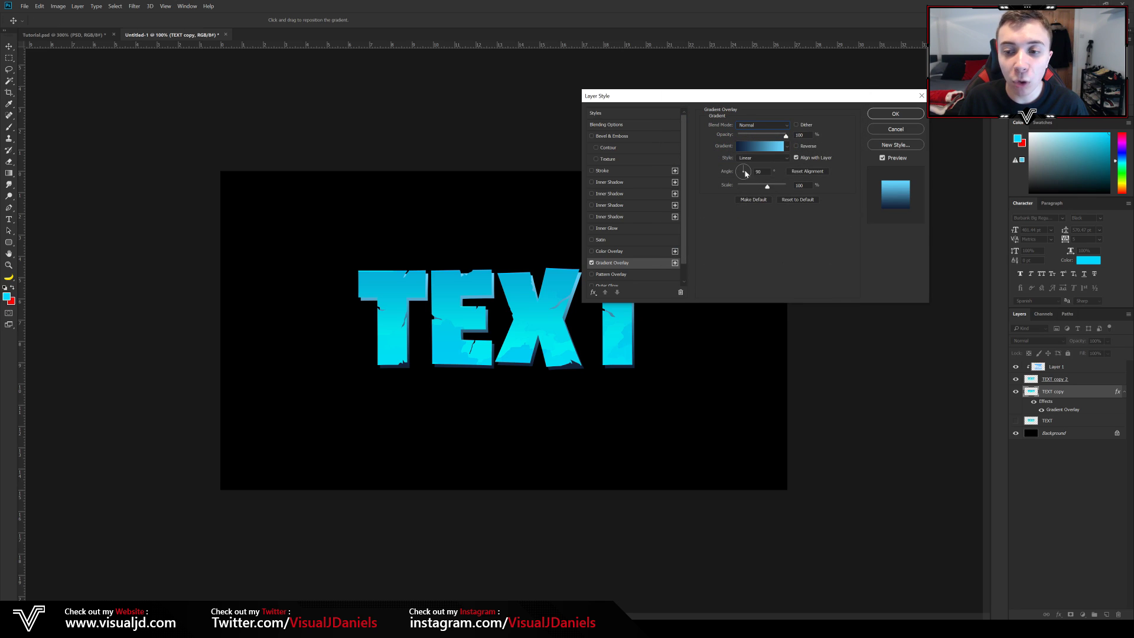
Add a Normal Color Overlay in 101d34 to the TEXT copy layer and lower its opacity to about 75%
{"action": "left_click", "coordinate": [625, 253]}
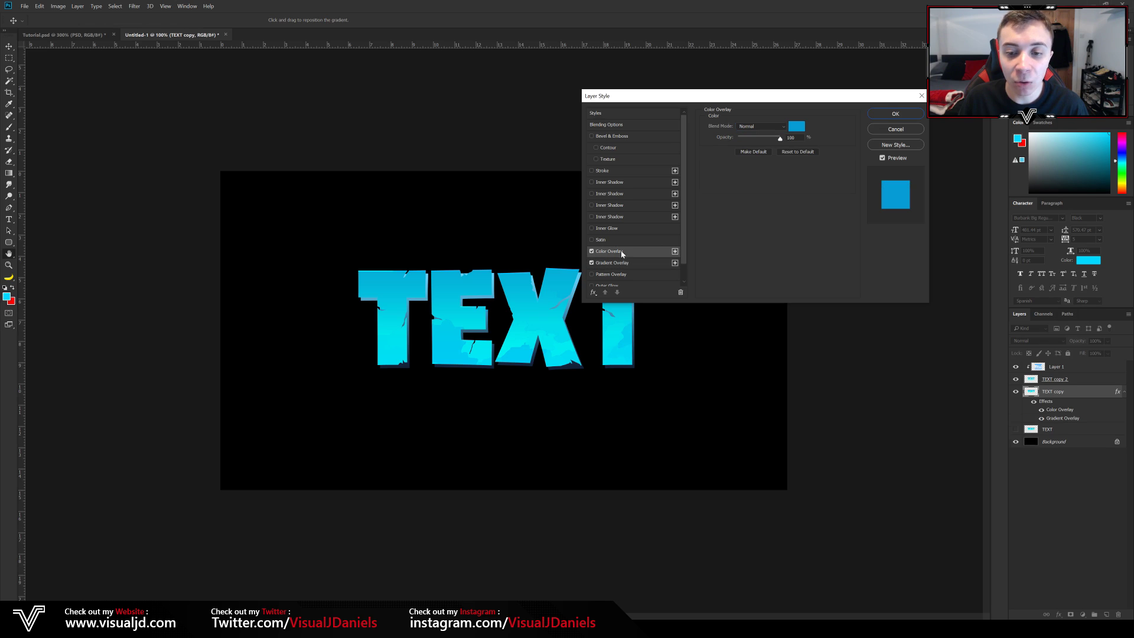
{"action": "left_click", "coordinate": [796, 126]}
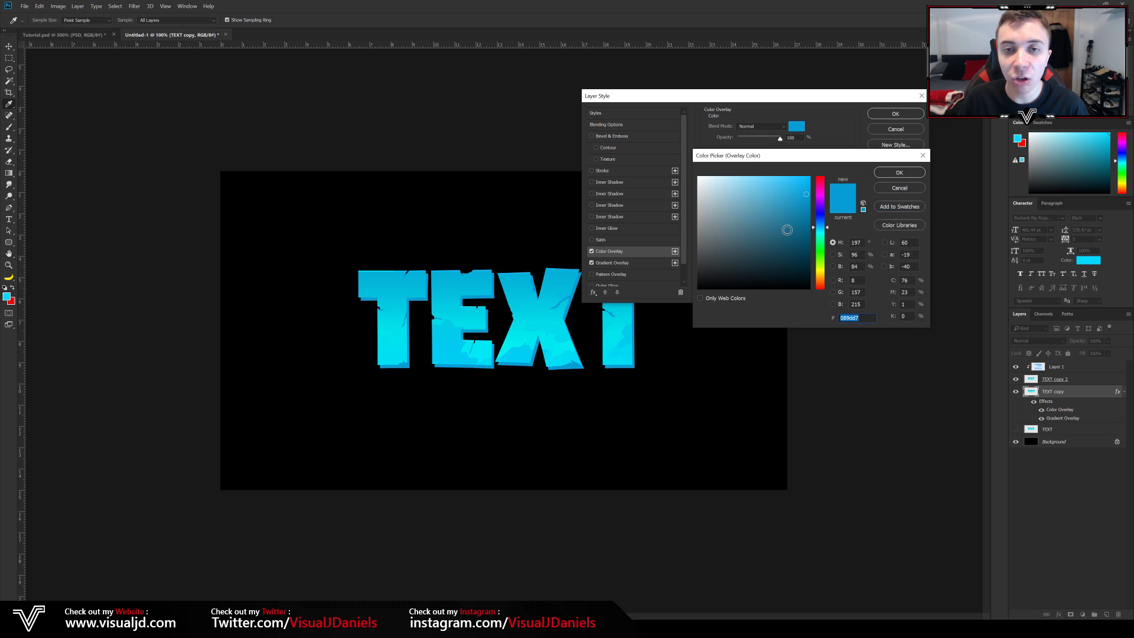
{"action": "left_click", "coordinate": [775, 266]}
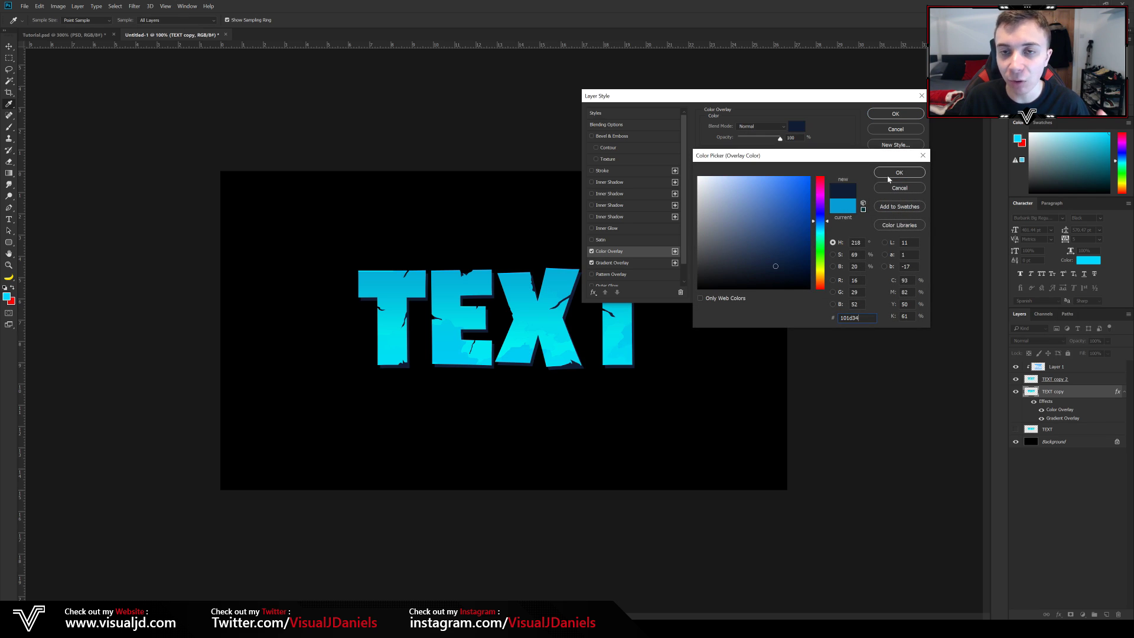
{"action": "left_click", "coordinate": [879, 172]}
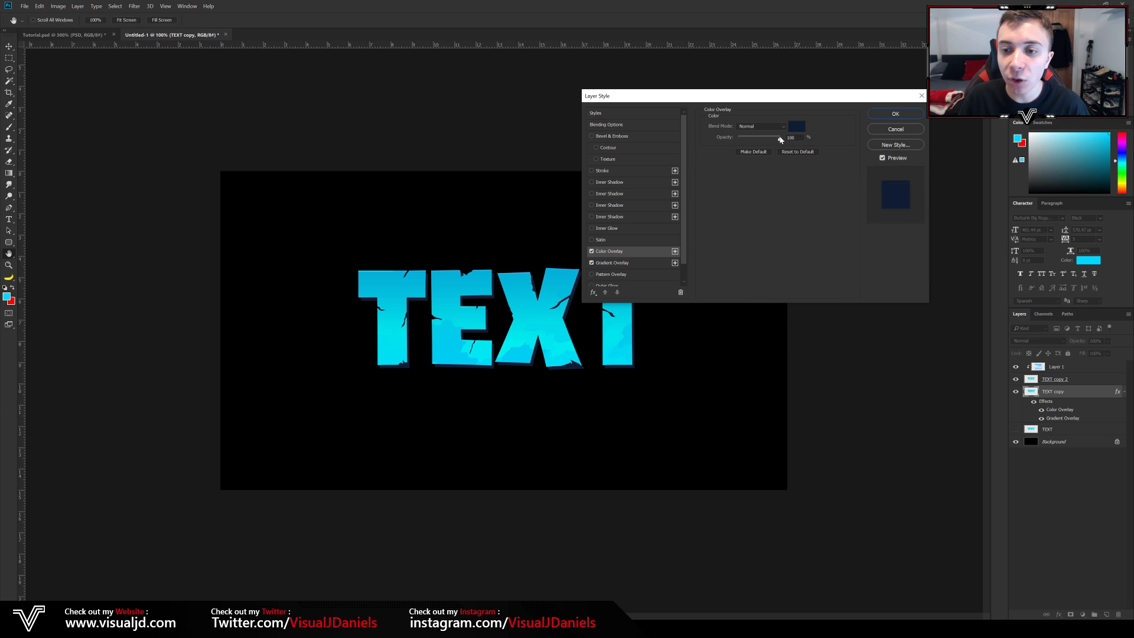
{"action": "mouse_move", "coordinate": [780, 140]}
{"action": "left_mouse_down"}
{"action": "mouse_move", "coordinate": [738, 141]}
{"action": "mouse_move", "coordinate": [771, 142]}
{"action": "left_mouse_up"}
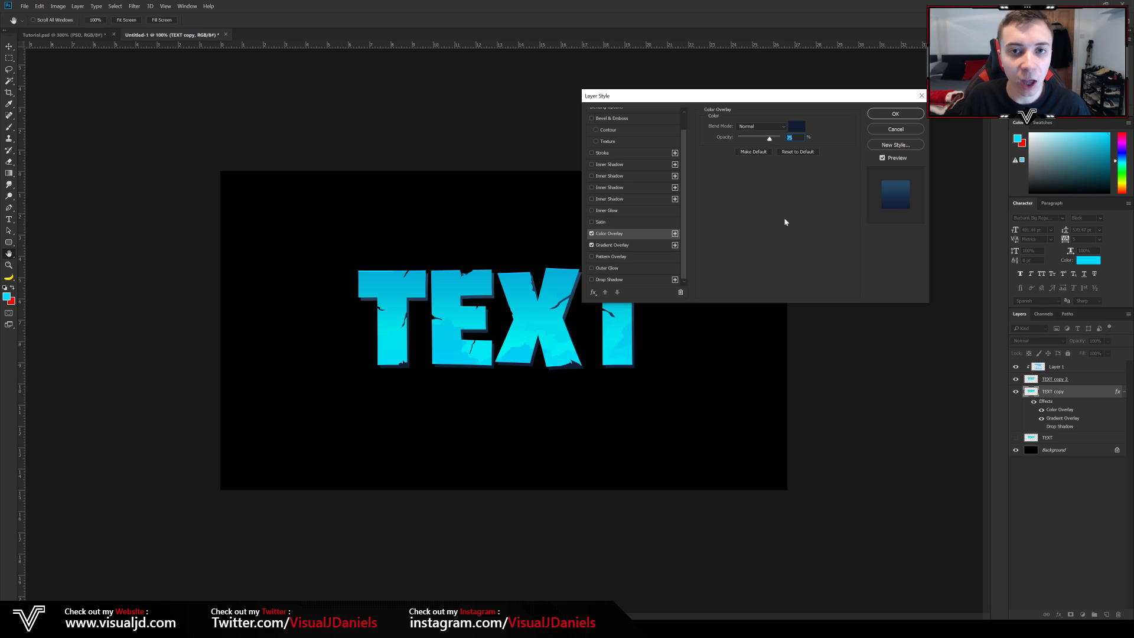
Add a black Multiply Drop Shadow to the TEXT copy layer with 4 px distance and 7 px size, and apply the layer style
{"action": "left_click", "coordinate": [612, 244]}
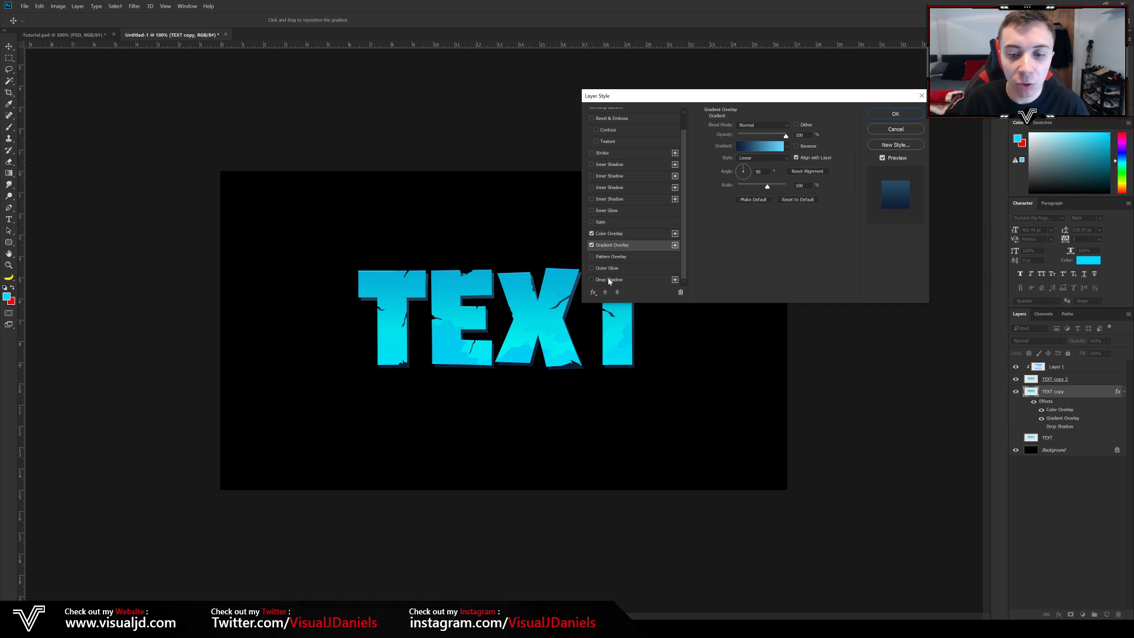
{"action": "left_click", "coordinate": [608, 280]}
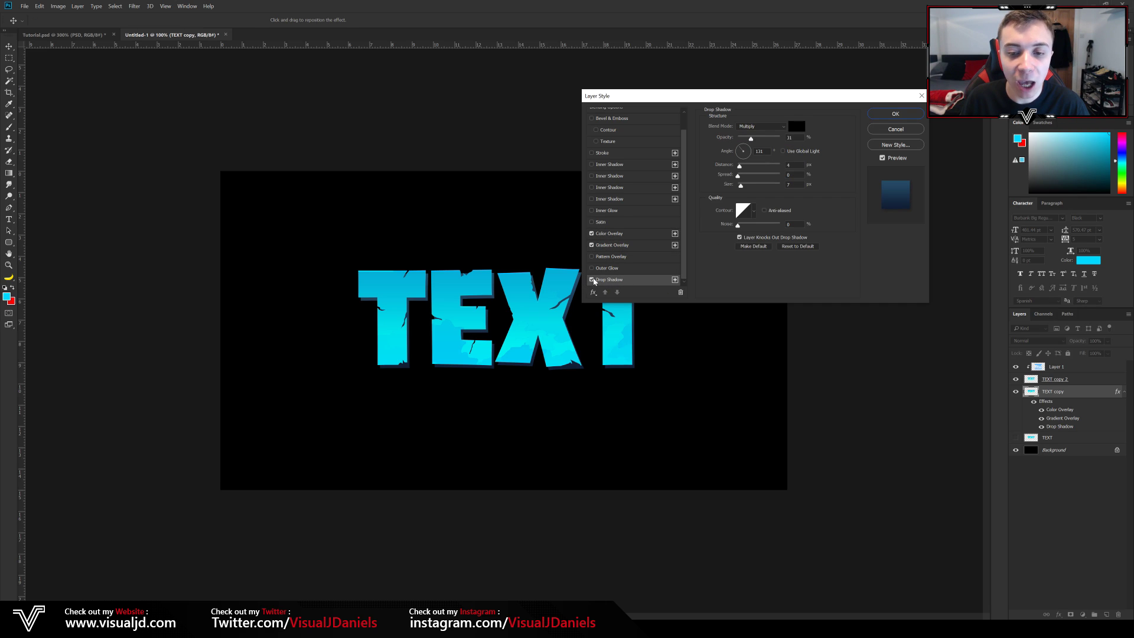
{"action": "left_click", "coordinate": [760, 127]}
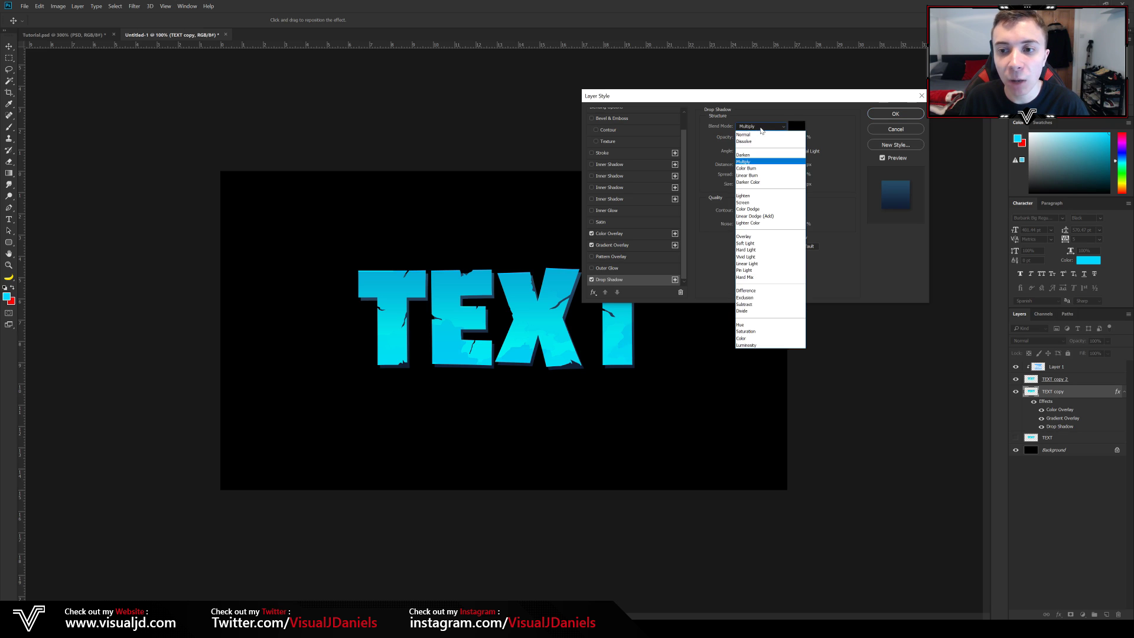
{"action": "left_click", "coordinate": [761, 127]}
{"action": "left_click", "coordinate": [796, 126]}
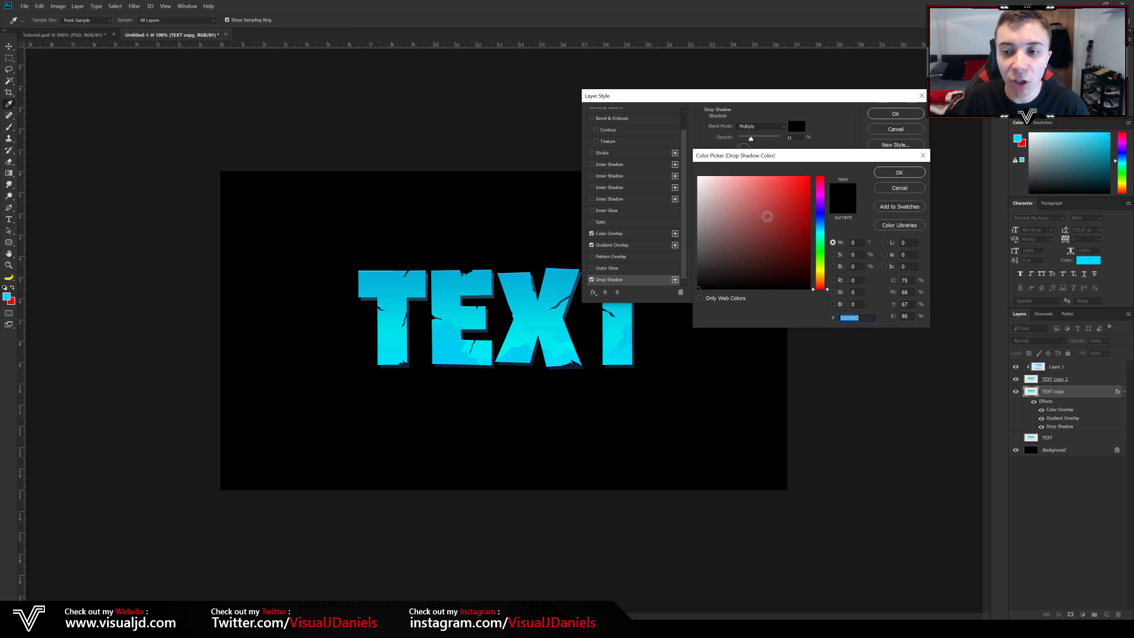
{"action": "key", "text": "Return"}
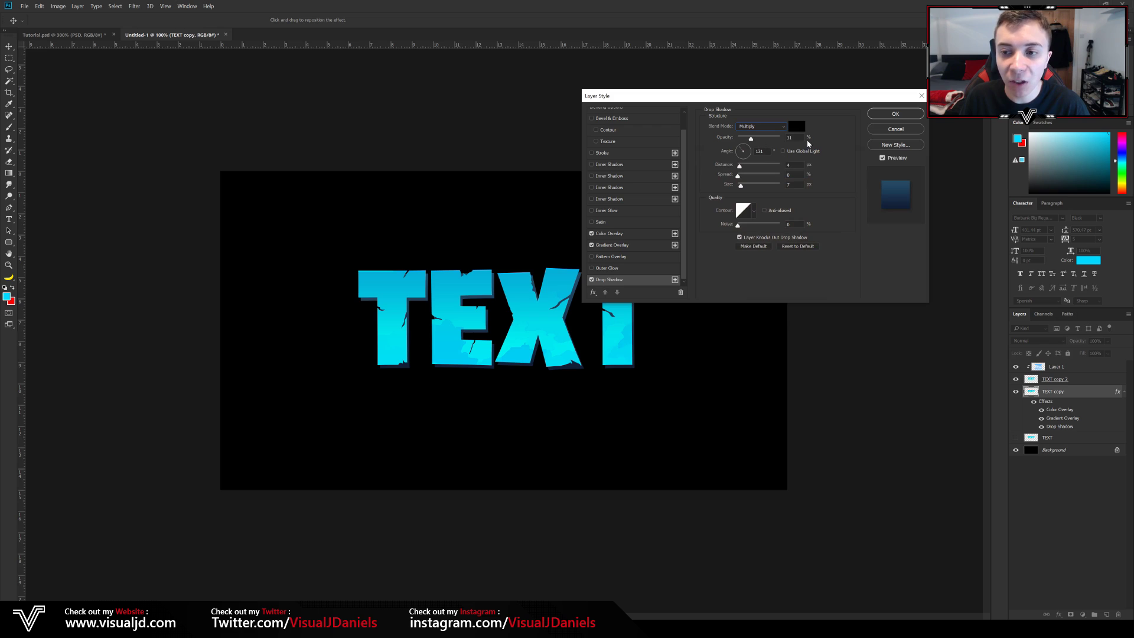
{"action": "left_click", "coordinate": [792, 165]}
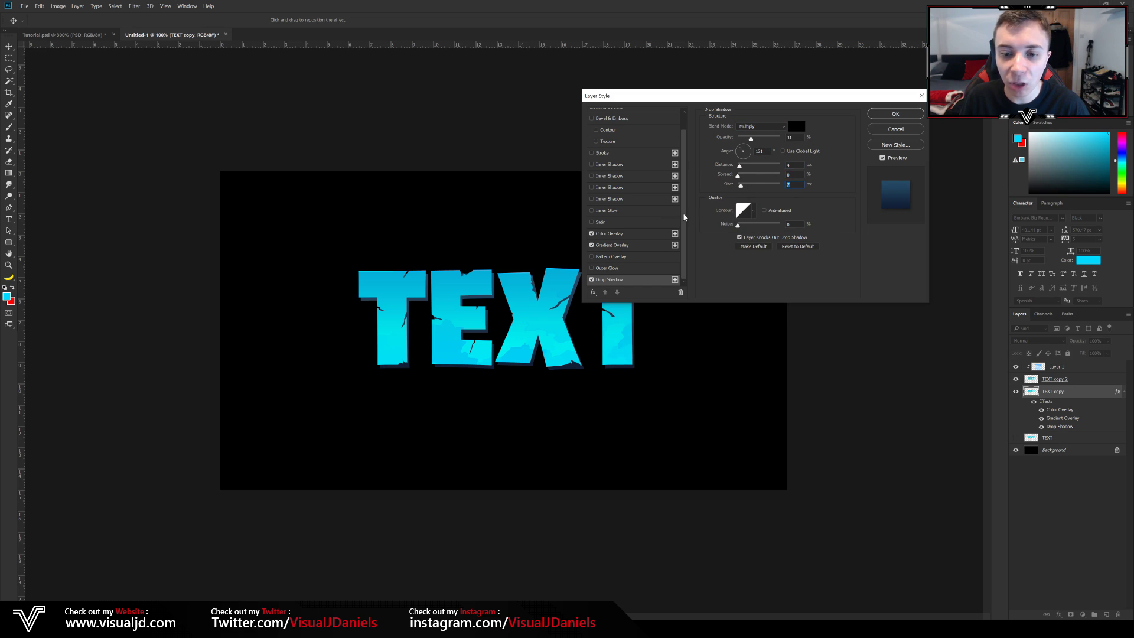
{"action": "left_click", "coordinate": [895, 114]}
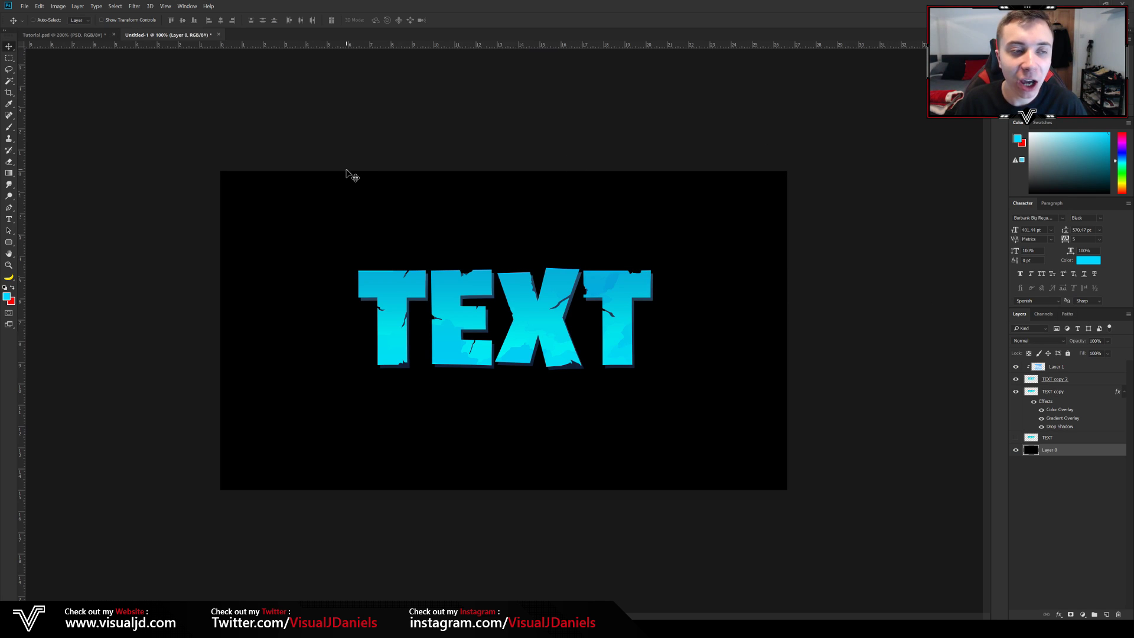
Check the Tutorial.psd reference and make the bottom TEXT layer visible in Untitled-1
{"action": "left_click", "coordinate": [82, 36]}
{"action": "key", "text": "ctrl+plus"}
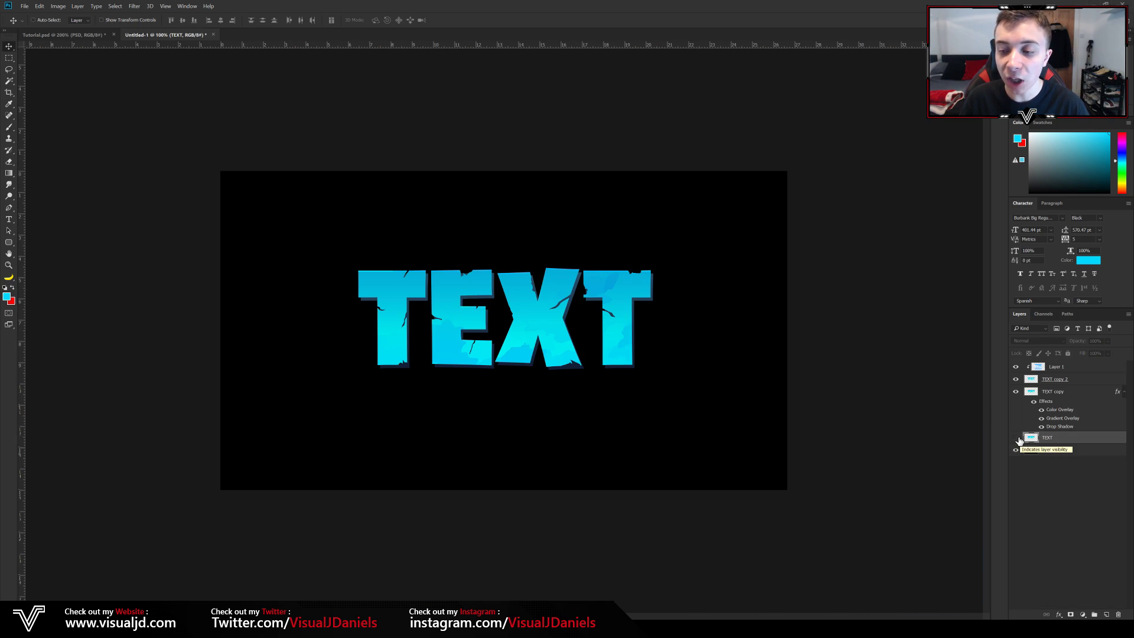
{"action": "left_click", "coordinate": [1016, 438]}
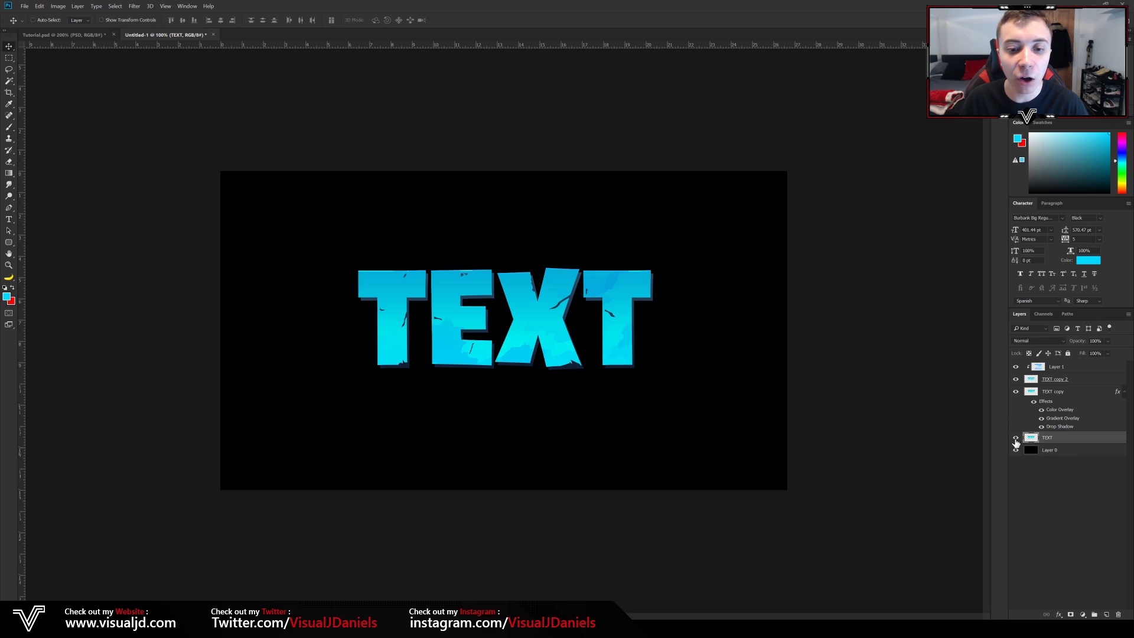
Thicken the bottom TEXT layer with the Minimum filter, using a 20-pixel radius and Roundness preserved
{"action": "left_click", "coordinate": [133, 7]}
{"action": "mouse_move", "coordinate": [188, 174]}
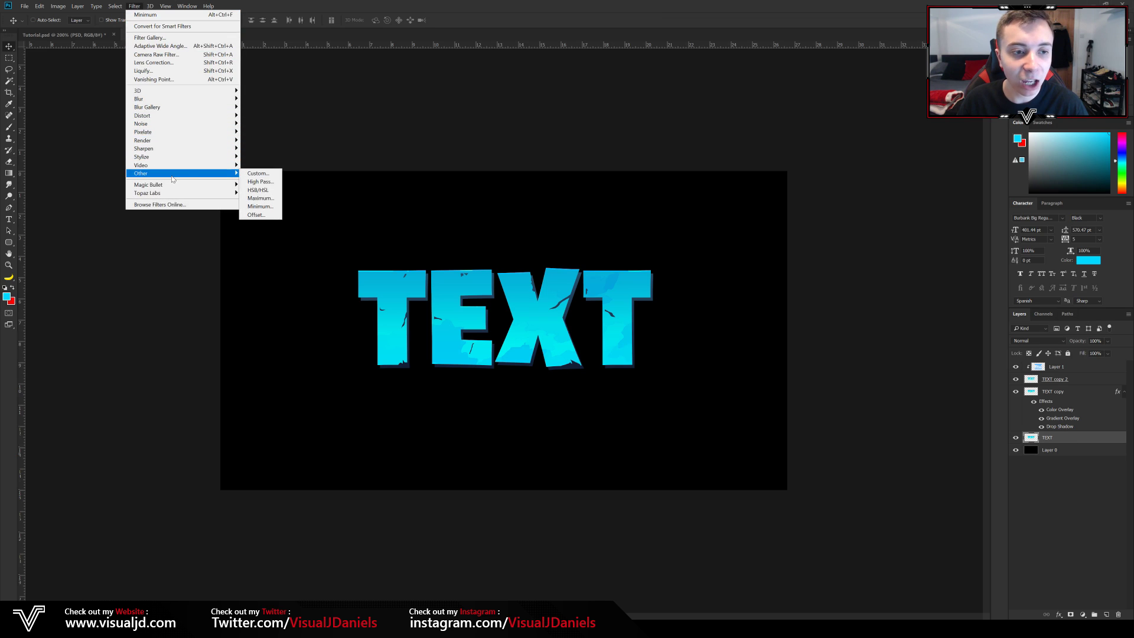
{"action": "left_click", "coordinate": [273, 207]}
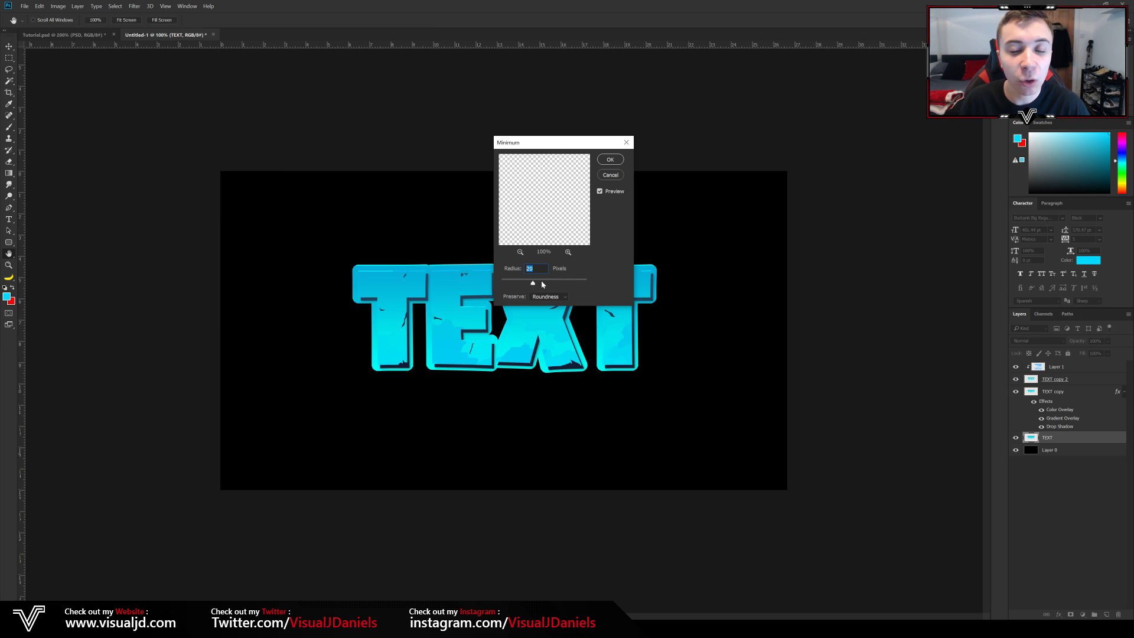
{"action": "left_click", "coordinate": [552, 297]}
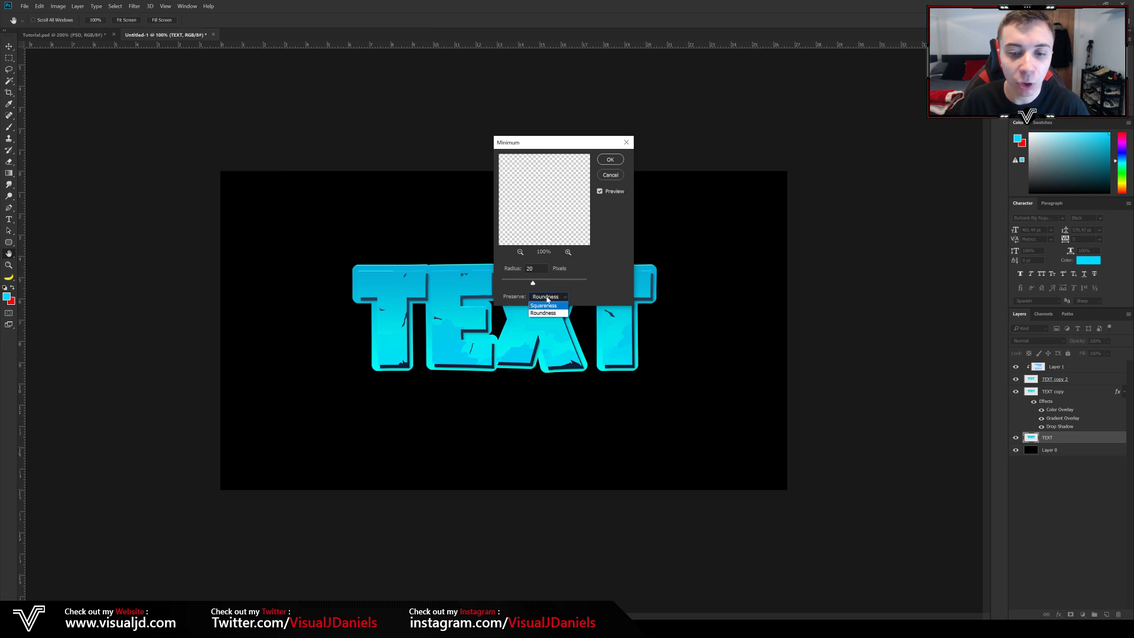
{"action": "left_click", "coordinate": [549, 311]}
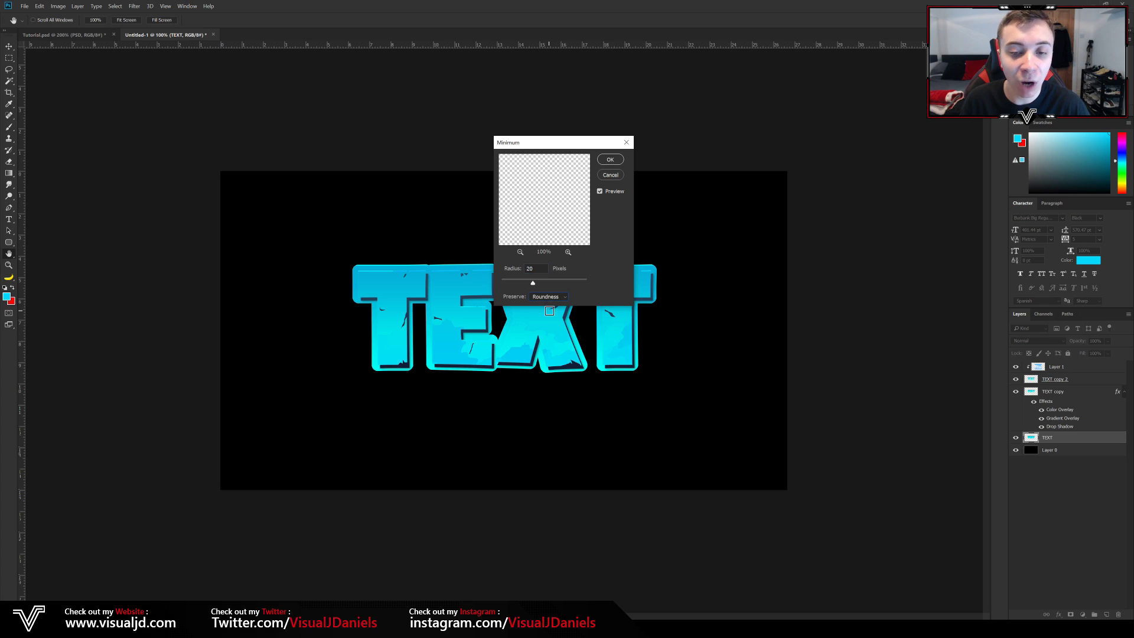
{"action": "left_click", "coordinate": [610, 160]}
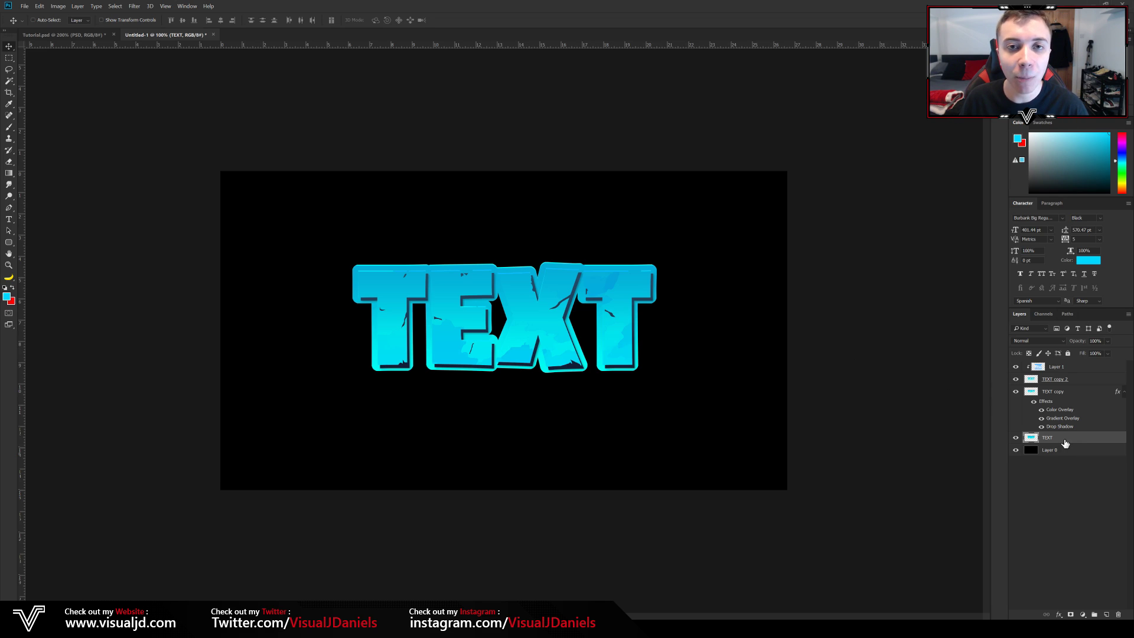
Add a reversed Gradient Overlay to the expanded TEXT layer using the navy to light blue gradient at 90°
{"action": "left_click", "coordinate": [1016, 437]}
{"action": "left_click", "coordinate": [1016, 438]}
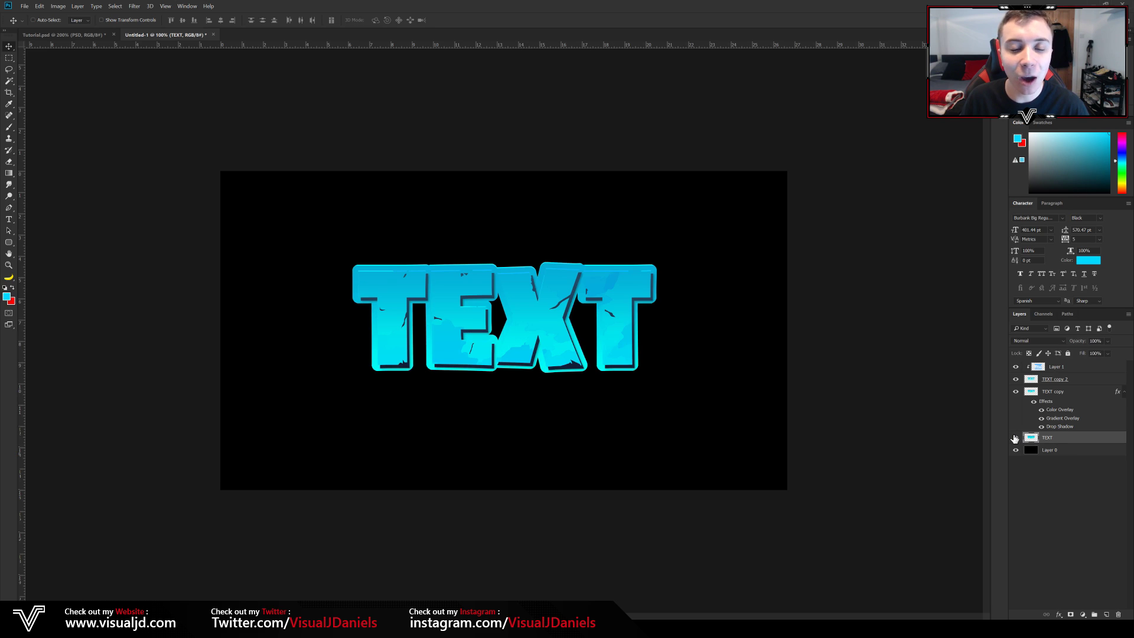
{"action": "double_click", "coordinate": [1093, 440]}
{"action": "left_click_drag", "start_coordinate": [711, 100], "coordinate": [758, 123]}
{"action": "left_click", "coordinate": [656, 285]}
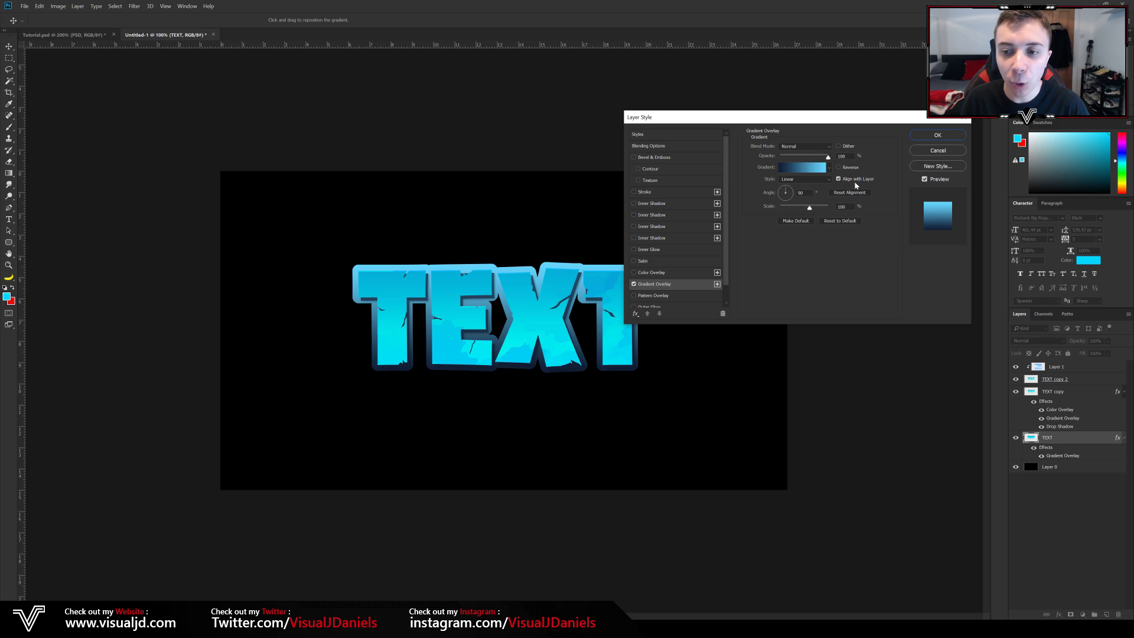
{"action": "left_click", "coordinate": [802, 171]}
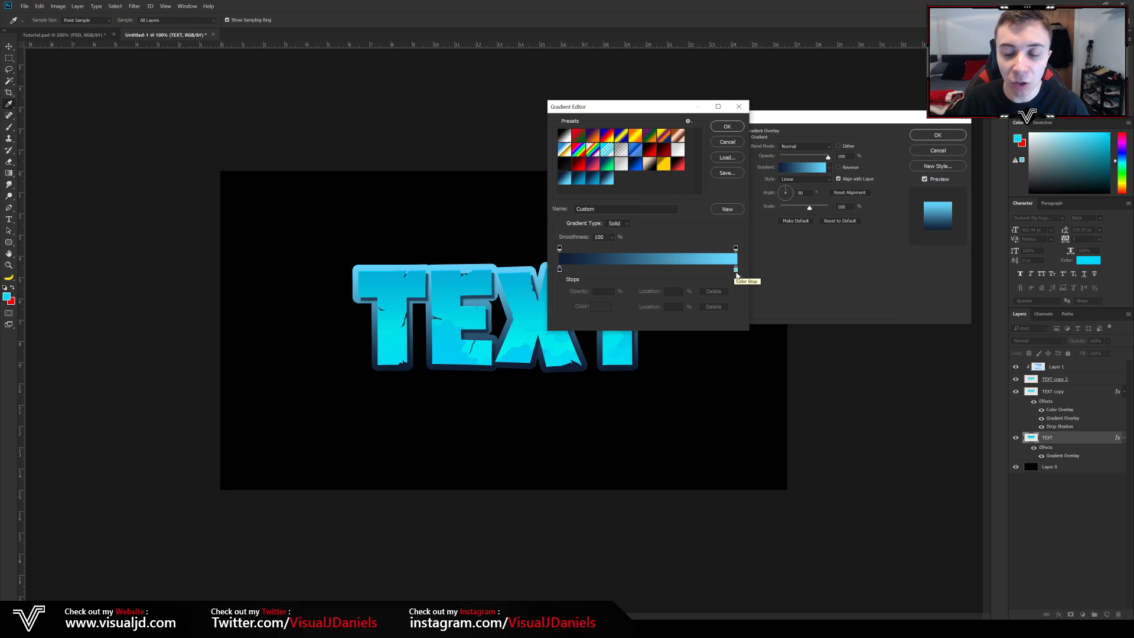
{"action": "left_click", "coordinate": [726, 128]}
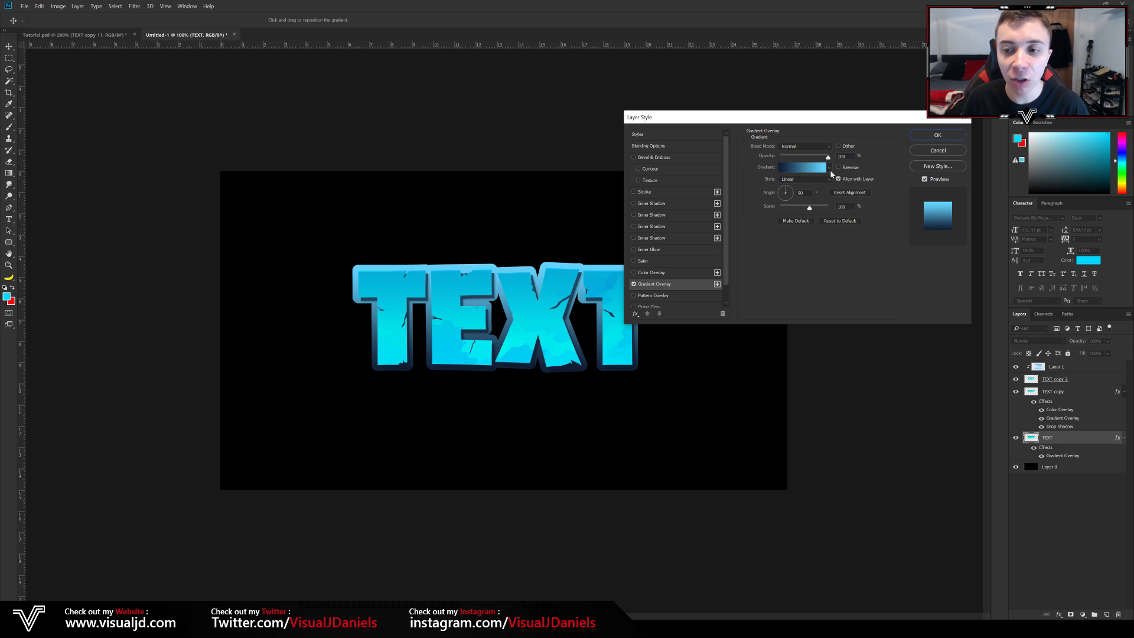
{"action": "left_click", "coordinate": [838, 166]}
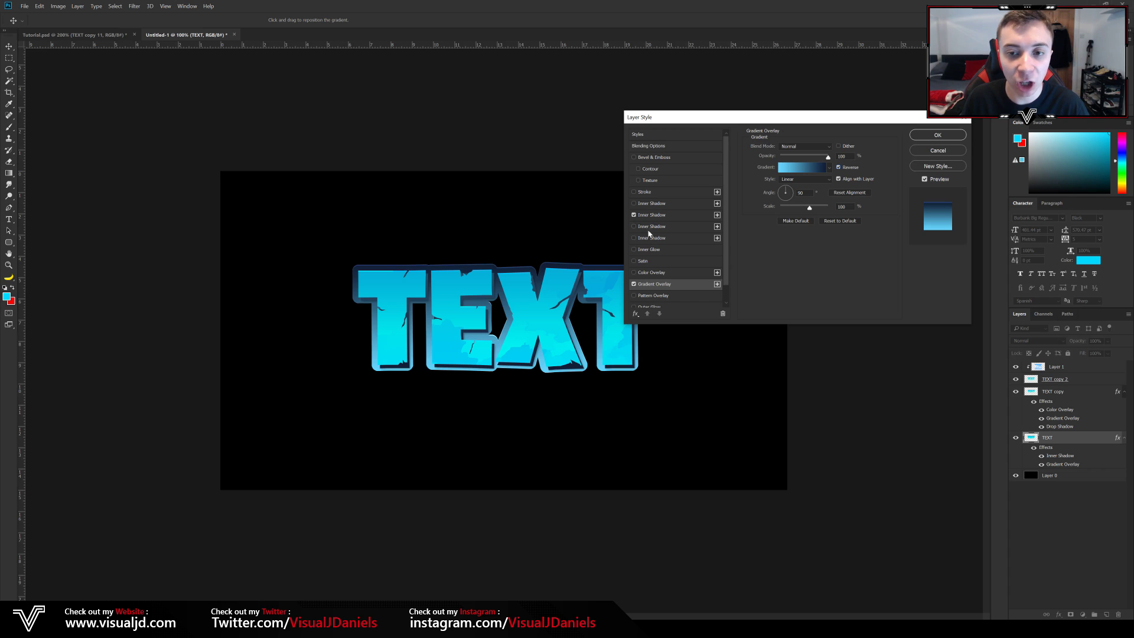
Set the TEXT layer's white Overlay Inner Shadow to 5 px distance, apply the layer style, and compare the outline on and off
{"action": "left_click", "coordinate": [668, 215]}
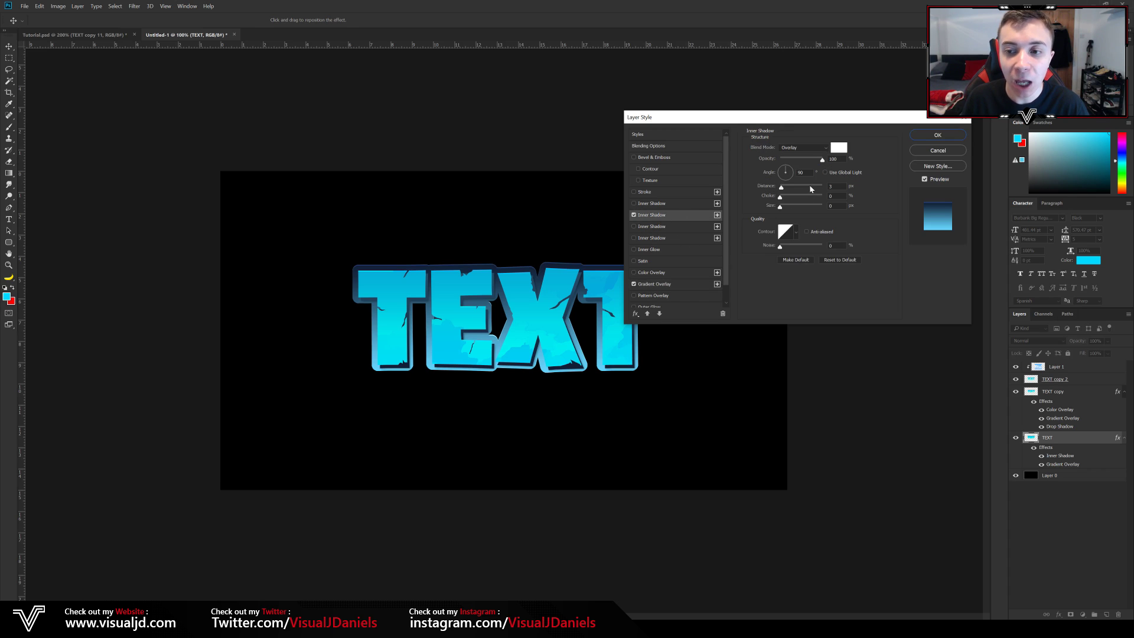
{"action": "left_click_drag", "start_coordinate": [781, 187], "coordinate": [783, 188]}
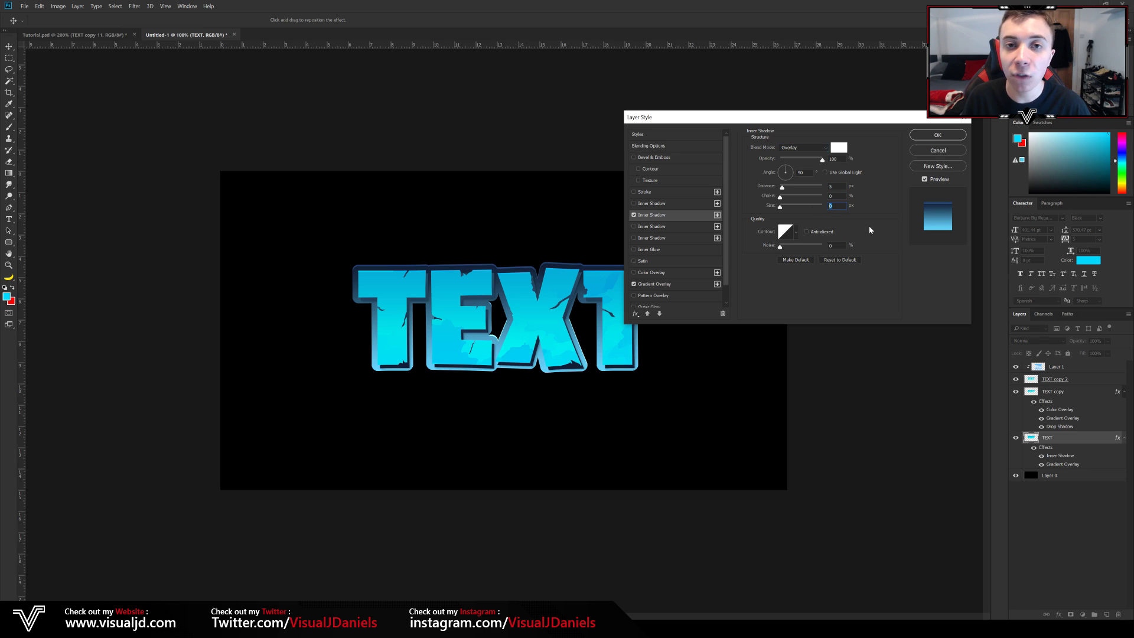
{"action": "left_click", "coordinate": [947, 138]}
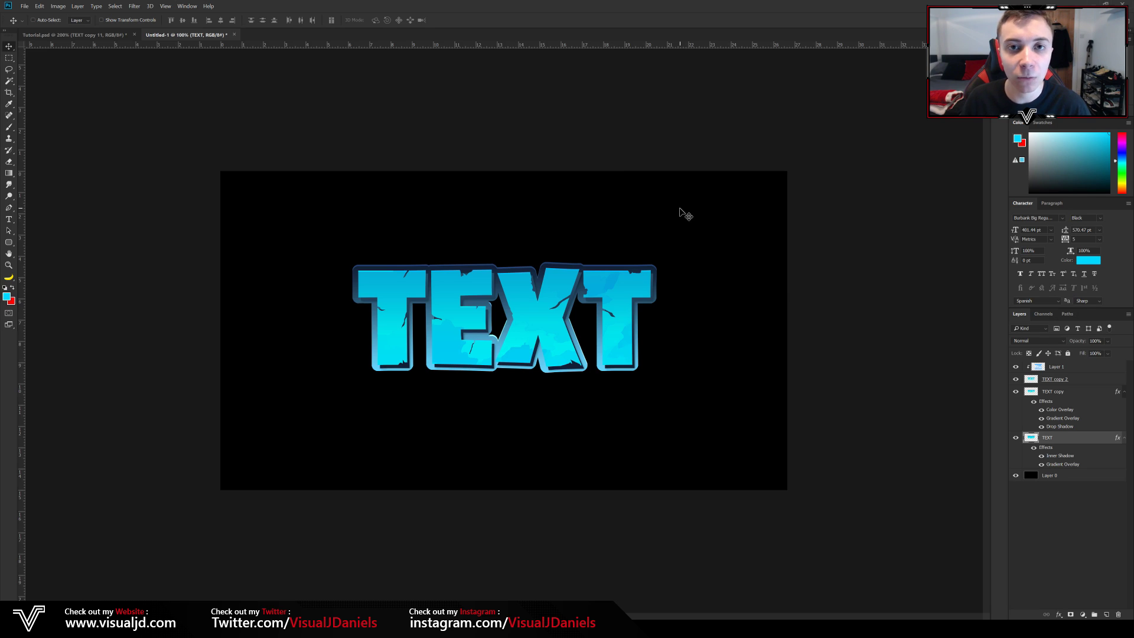
{"action": "left_click", "coordinate": [1015, 438]}
{"action": "left_click", "coordinate": [1015, 438]}
{"action": "left_click", "coordinate": [1015, 439]}
{"action": "left_click", "coordinate": [1015, 438]}
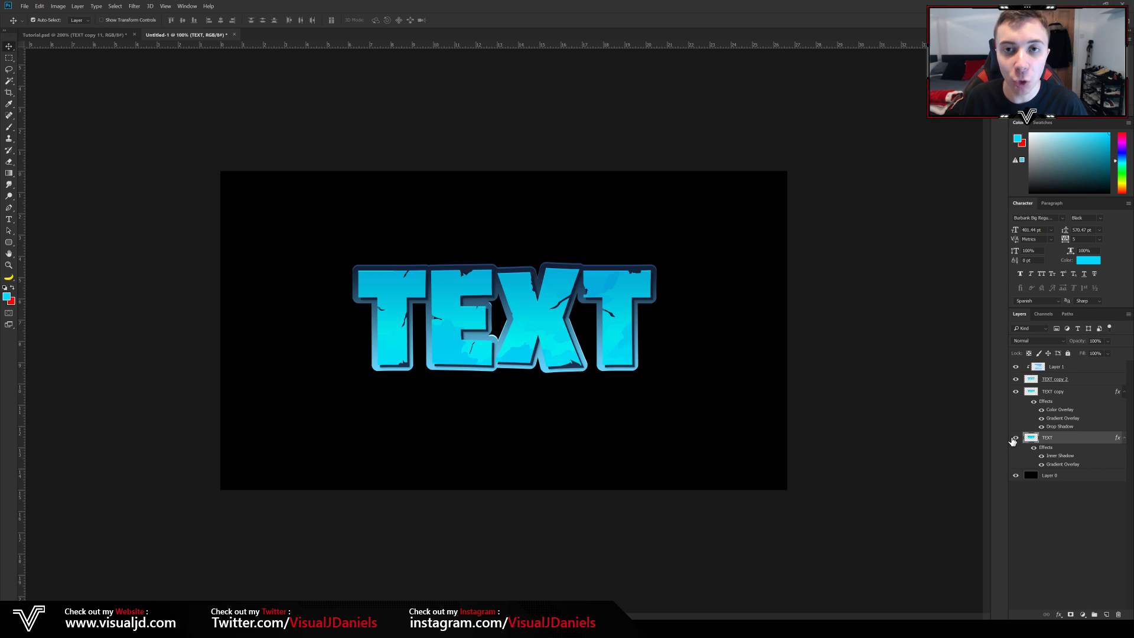
Duplicate the styled bottom TEXT layer and hide the original beneath the copy
{"action": "key", "text": "ctrl+j"}
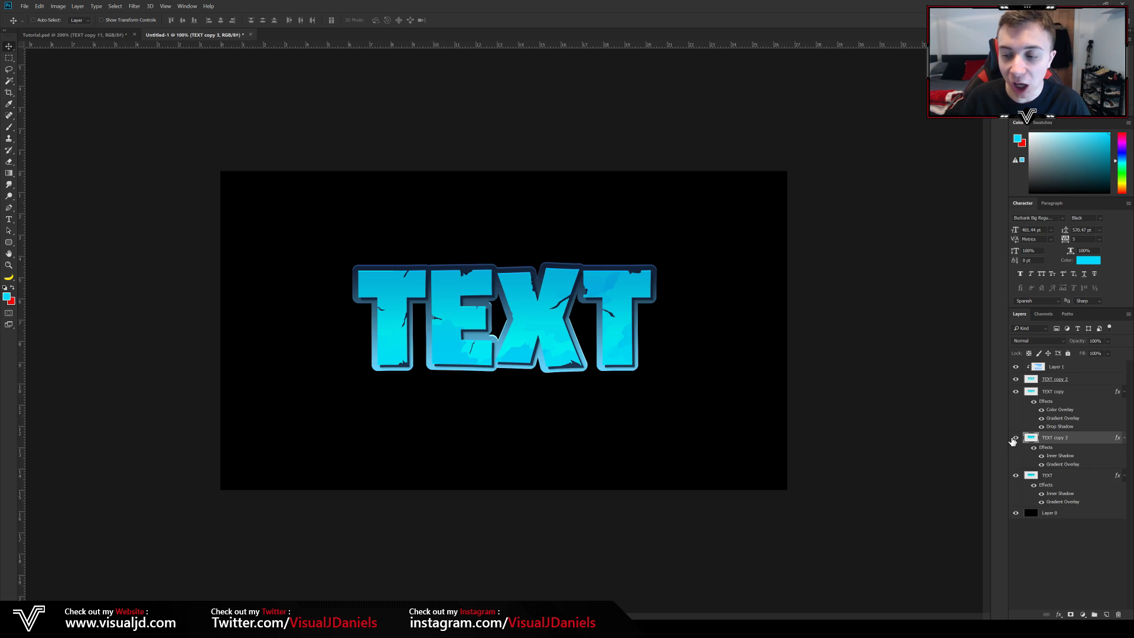
{"action": "left_click", "coordinate": [1030, 476]}
{"action": "left_click", "coordinate": [1016, 477]}
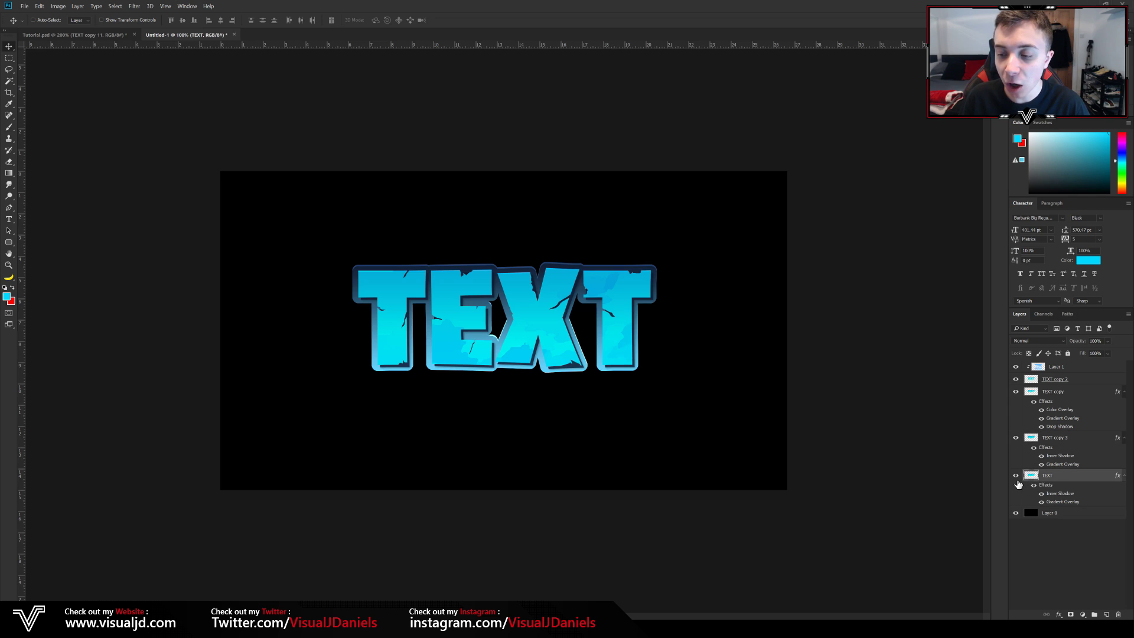
{"action": "left_click", "coordinate": [1059, 450]}
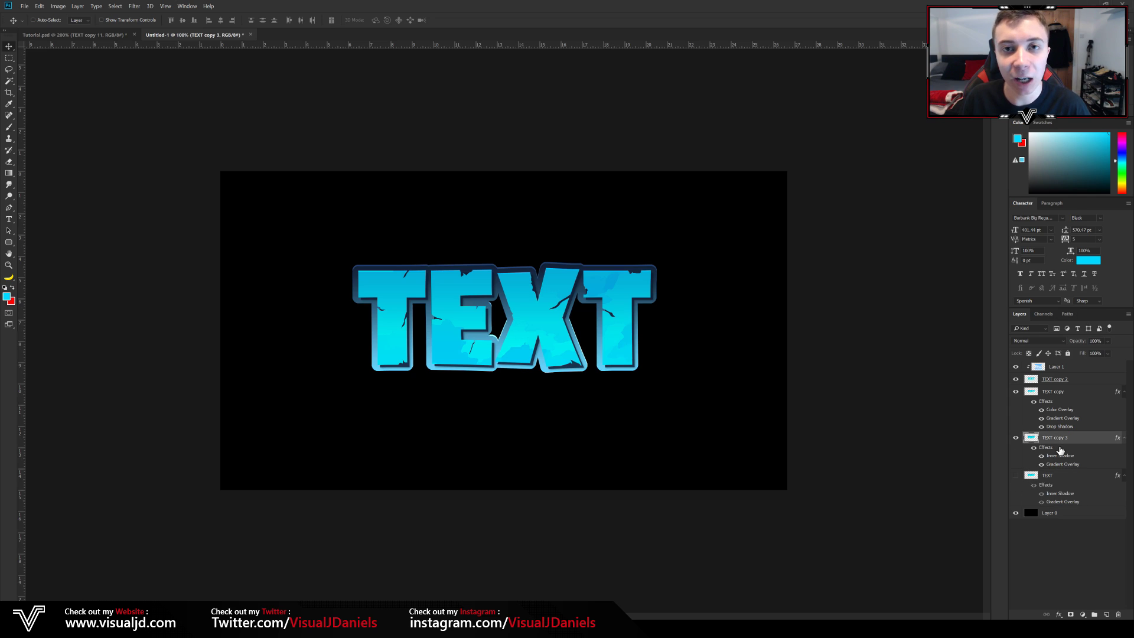
Rasterize the layer style of the TEXT copy 3 layer and check the layer on and off
{"action": "right_click", "coordinate": [1093, 440]}
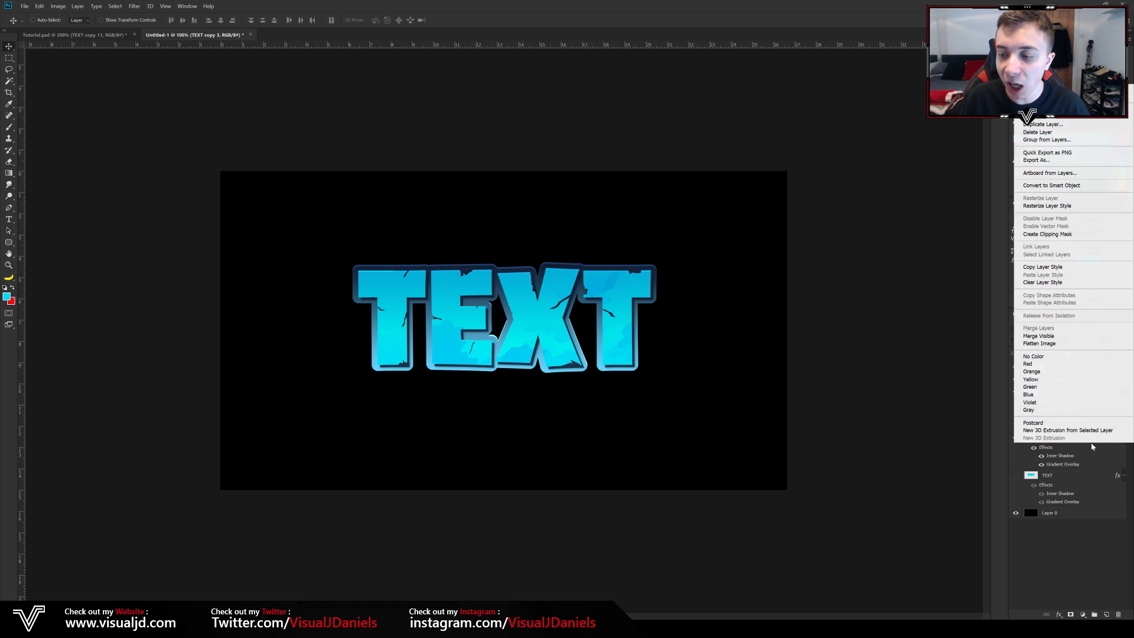
{"action": "left_click", "coordinate": [1055, 206]}
{"action": "left_click", "coordinate": [1014, 437]}
{"action": "left_click", "coordinate": [1014, 438]}
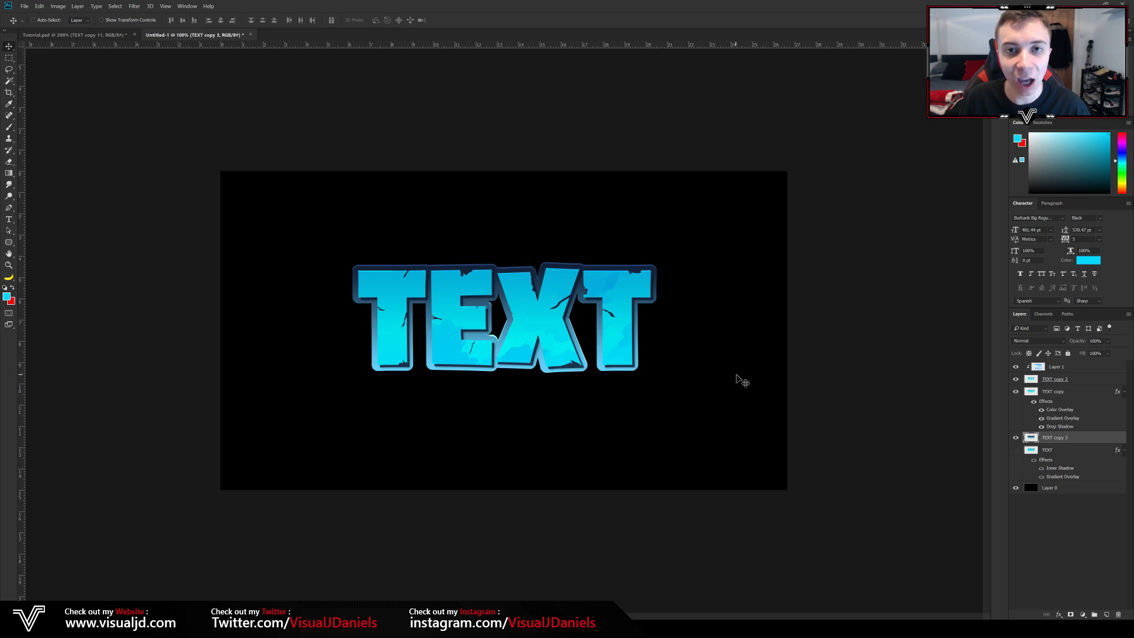
Cut thin jagged cracks out of the TEXT copy 3 outline near the E and the last T using the Lasso tool
{"action": "key", "text": "ctrl+plus"}
{"action": "left_click", "coordinate": [9, 69]}
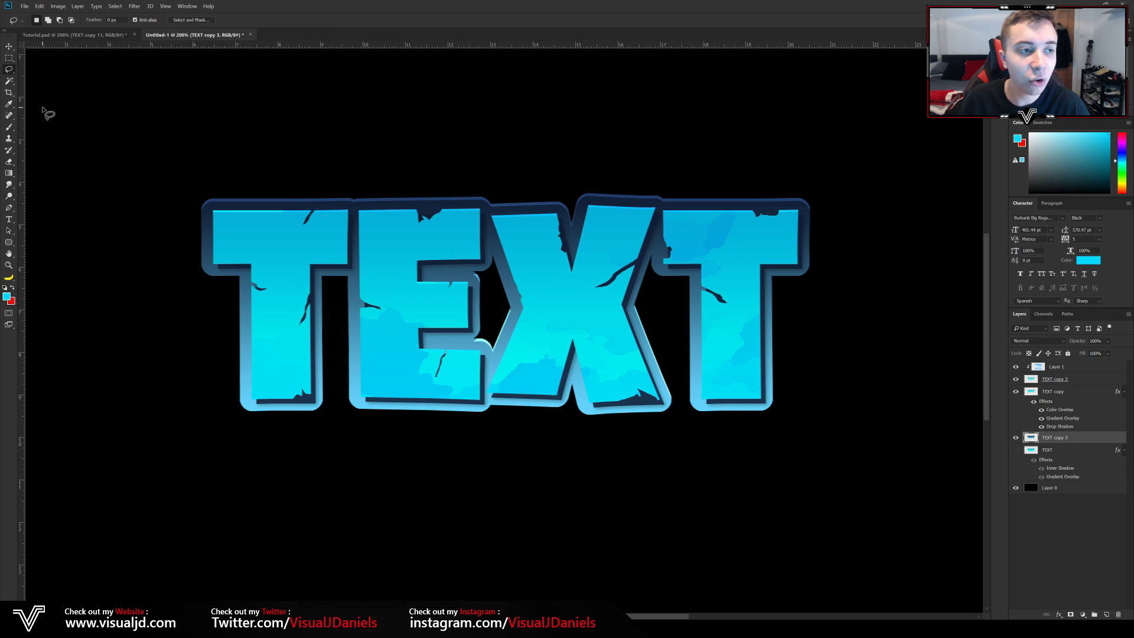
{"action": "mouse_move", "coordinate": [464, 280]}
{"action": "left_mouse_down"}
{"action": "mouse_move", "coordinate": [459, 252]}
{"action": "mouse_move", "coordinate": [452, 281]}
{"action": "mouse_move", "coordinate": [460, 255]}
{"action": "mouse_move", "coordinate": [467, 267]}
{"action": "left_mouse_up"}
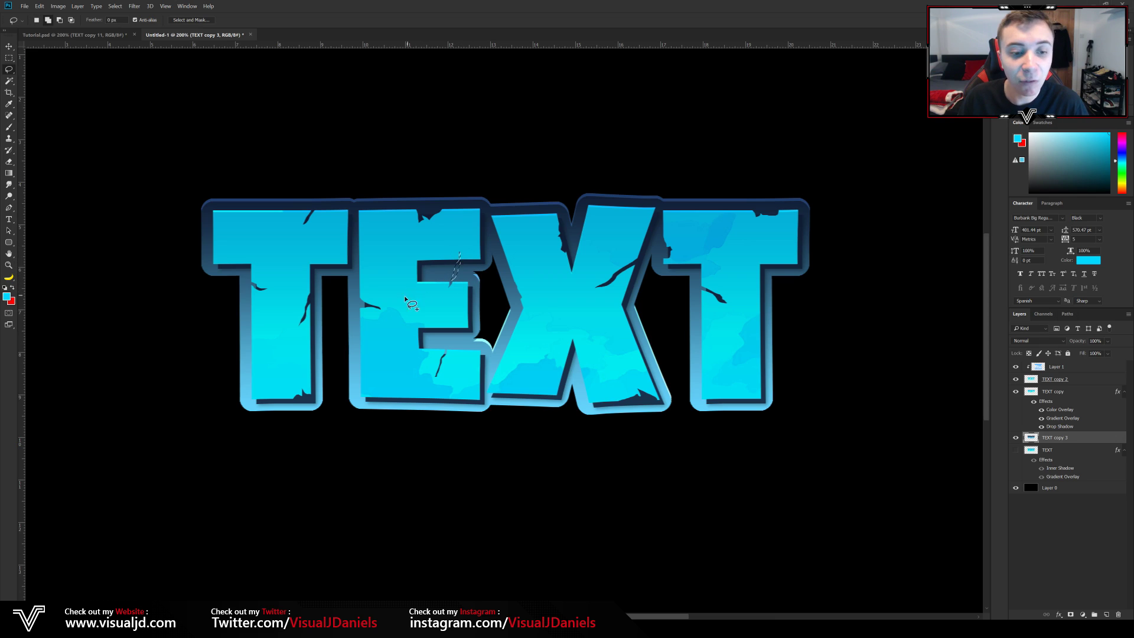
{"action": "mouse_move", "coordinate": [357, 320]}
{"action": "left_mouse_down"}
{"action": "mouse_move", "coordinate": [369, 366]}
{"action": "mouse_move", "coordinate": [357, 320]}
{"action": "left_mouse_up"}
{"action": "left_click_drag", "start_coordinate": [698, 340], "coordinate": [710, 302]}
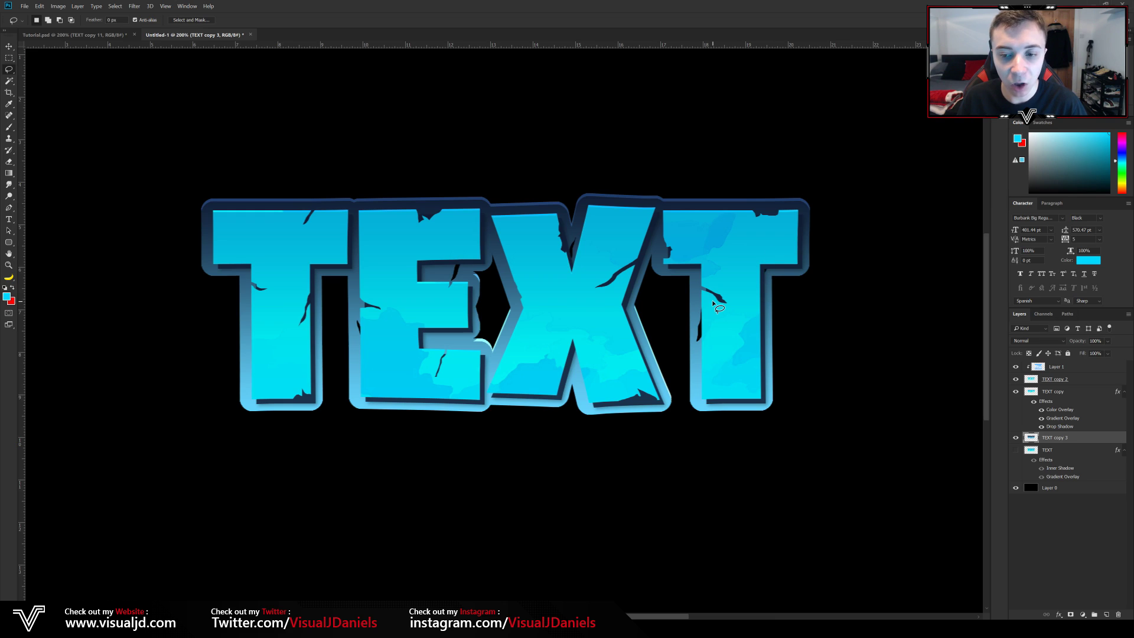
{"action": "key", "text": "v"}
{"action": "key", "text": "ctrl+1"}
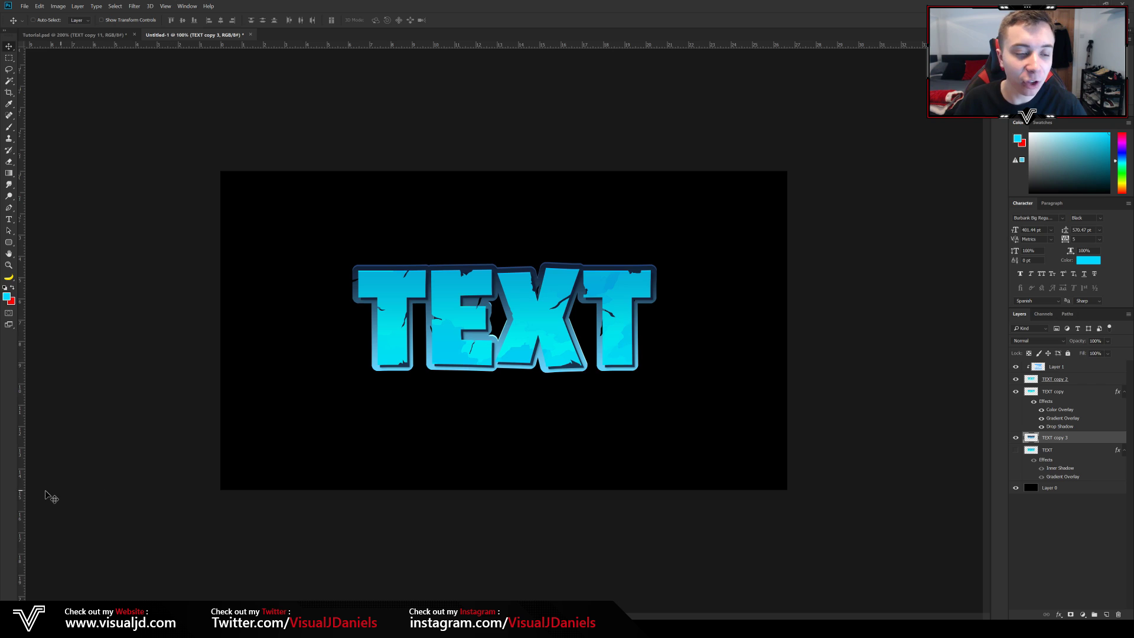
Switch to the Imgur Textures page in the browser and copy the grey stone texture image
{"action": "mouse_move", "coordinate": [144, 626]}
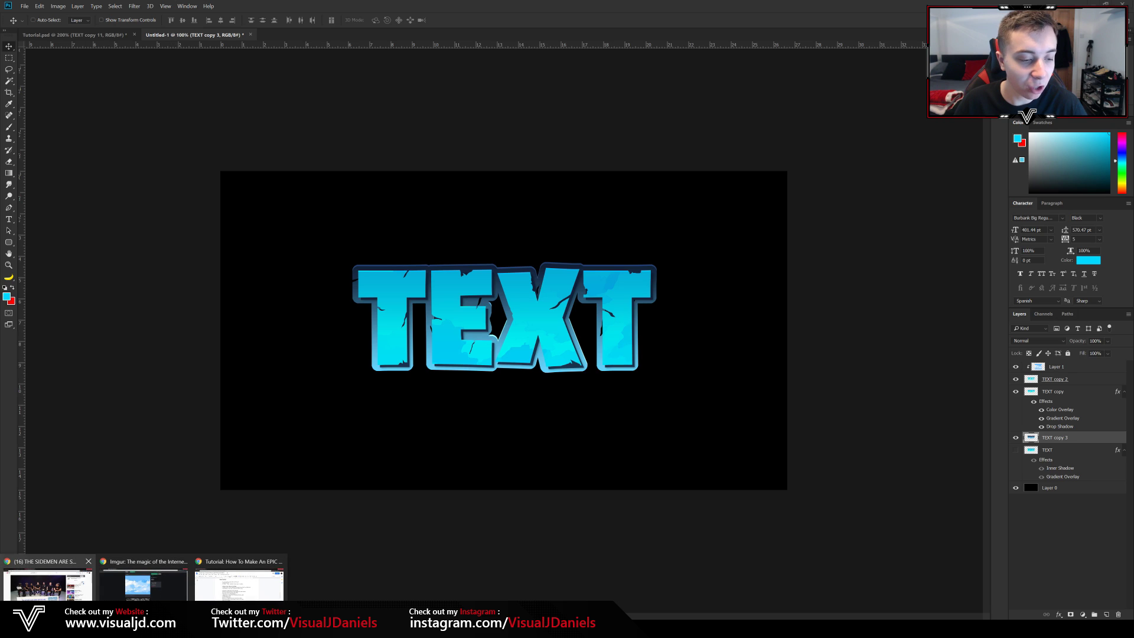
{"action": "left_click", "coordinate": [171, 596]}
{"action": "scroll", "coordinate": [531, 367], "scroll_direction": "down", "scroll_amount": 1}
{"action": "scroll", "coordinate": [531, 368], "scroll_direction": "up", "scroll_amount": 1}
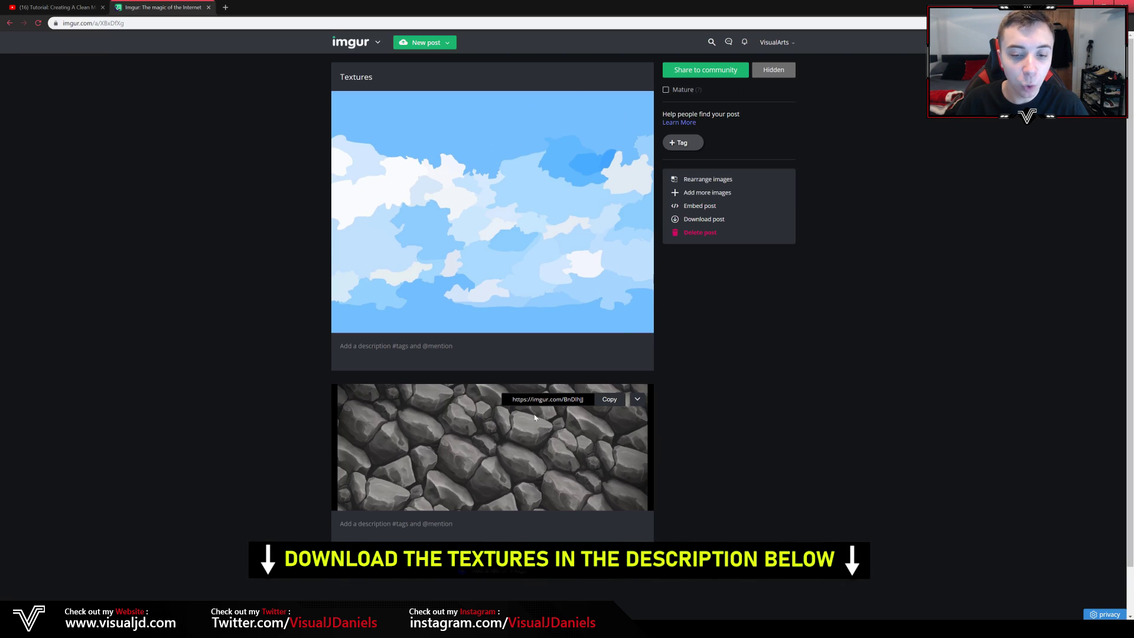
{"action": "scroll", "coordinate": [464, 431], "scroll_direction": "down", "scroll_amount": 1}
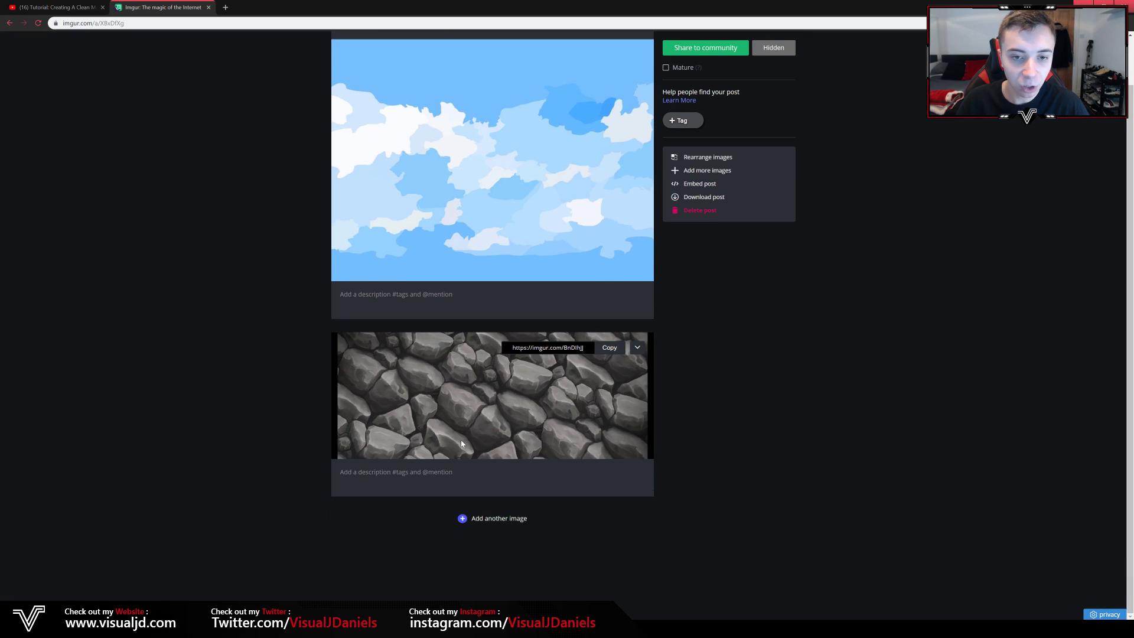
{"action": "right_click", "coordinate": [497, 387]}
{"action": "left_click", "coordinate": [530, 425]}
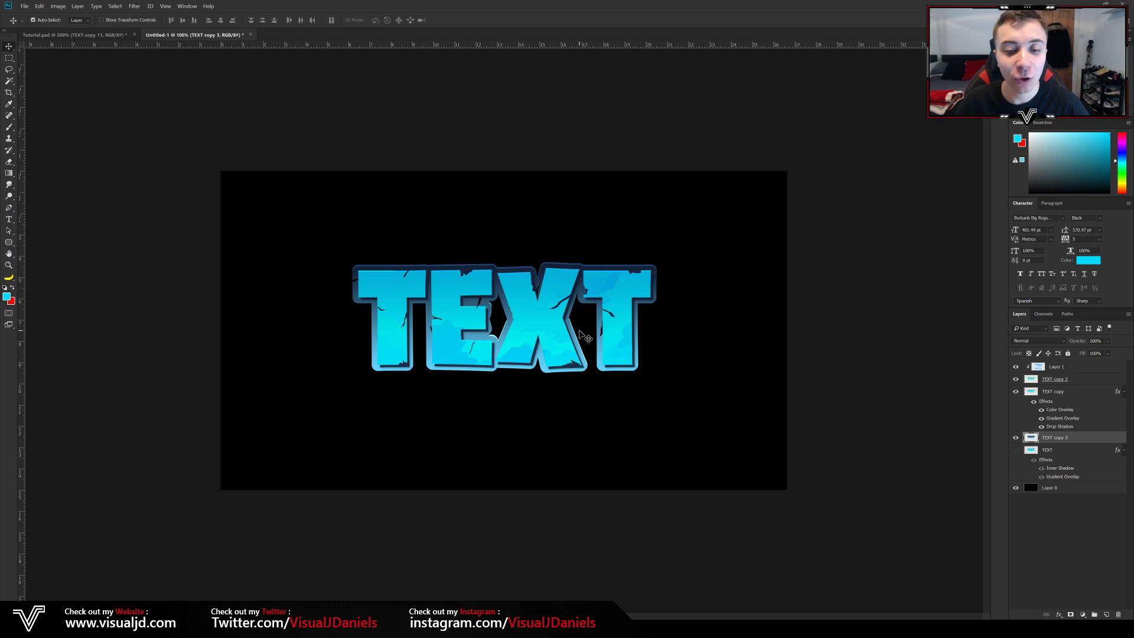
Paste the stone texture above TEXT copy 3, scale it to about 153%, and position it to cover the whole word
{"action": "key", "text": "ctrl+z"}
{"action": "key", "text": "ctrl+t"}
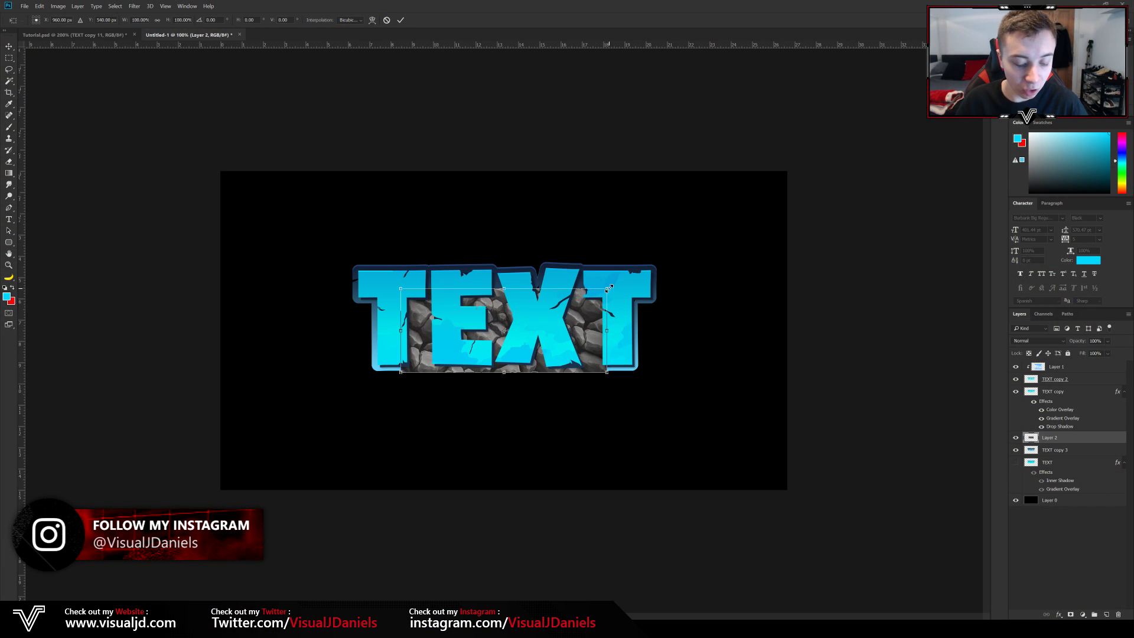
{"action": "left_click_drag", "start_coordinate": [609, 288], "coordinate": [659, 257]}
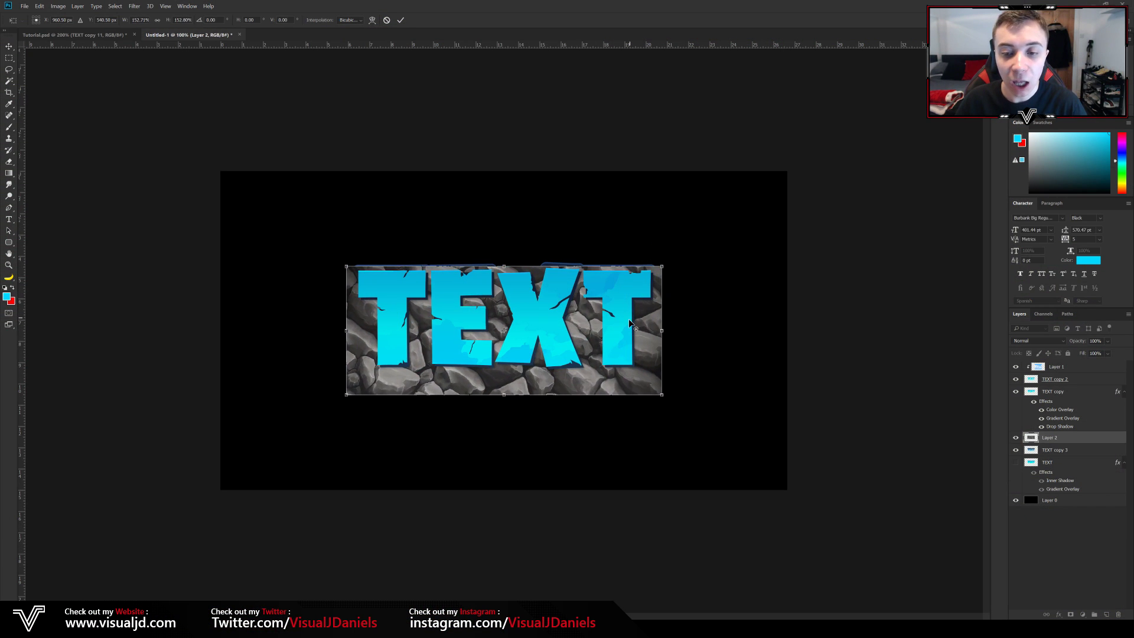
{"action": "left_click_drag", "start_coordinate": [626, 328], "coordinate": [627, 317]}
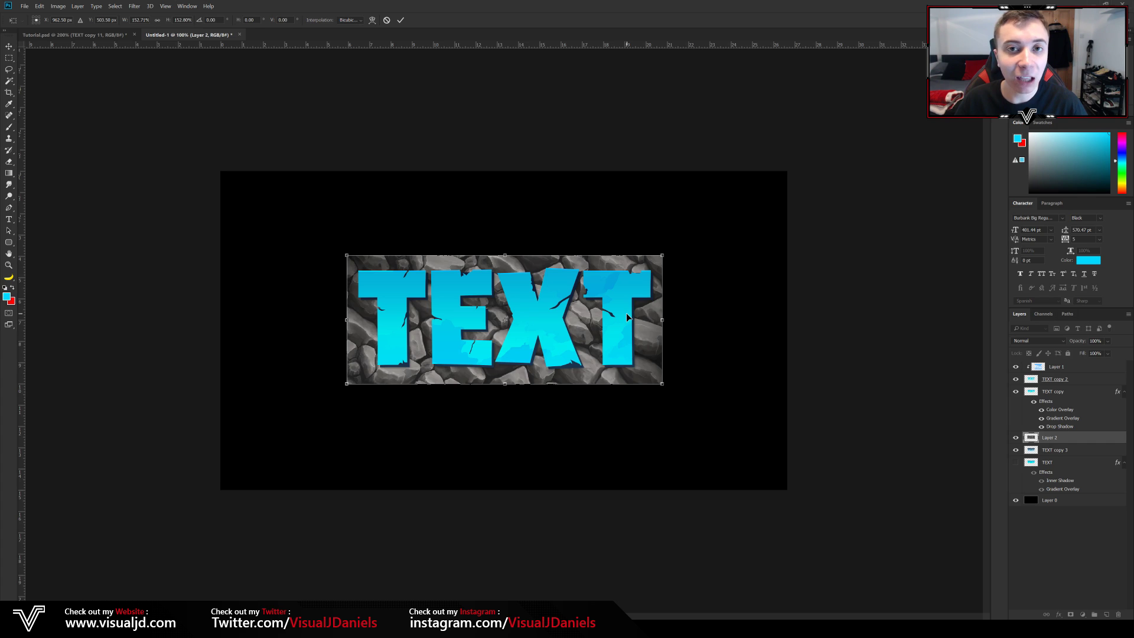
{"action": "key", "text": "Return"}
{"action": "mouse_move", "coordinate": [525, 338]}
{"action": "left_mouse_down"}
{"action": "mouse_move", "coordinate": [566, 307]}
{"action": "mouse_move", "coordinate": [524, 338]}
{"action": "left_mouse_up"}
Check the stone texture and outline layers' visibility, and clip the stone texture to the TEXT copy 3 layer
{"action": "left_click", "coordinate": [1015, 450]}
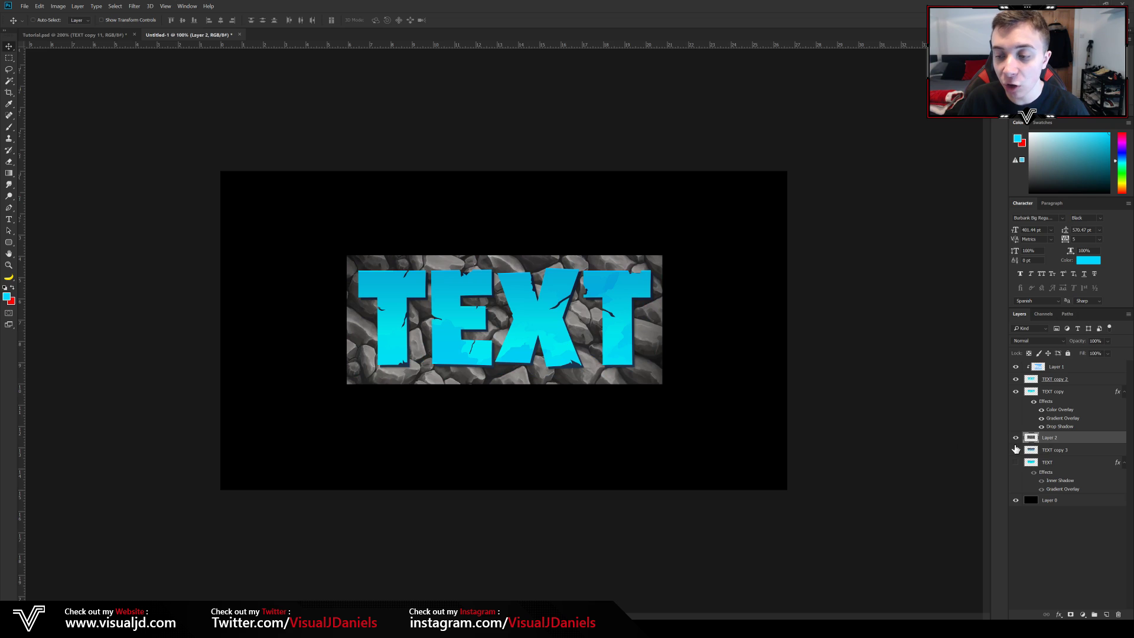
{"action": "left_click", "coordinate": [1016, 437]}
{"action": "left_click", "coordinate": [1015, 449]}
{"action": "left_click", "coordinate": [1016, 438]}
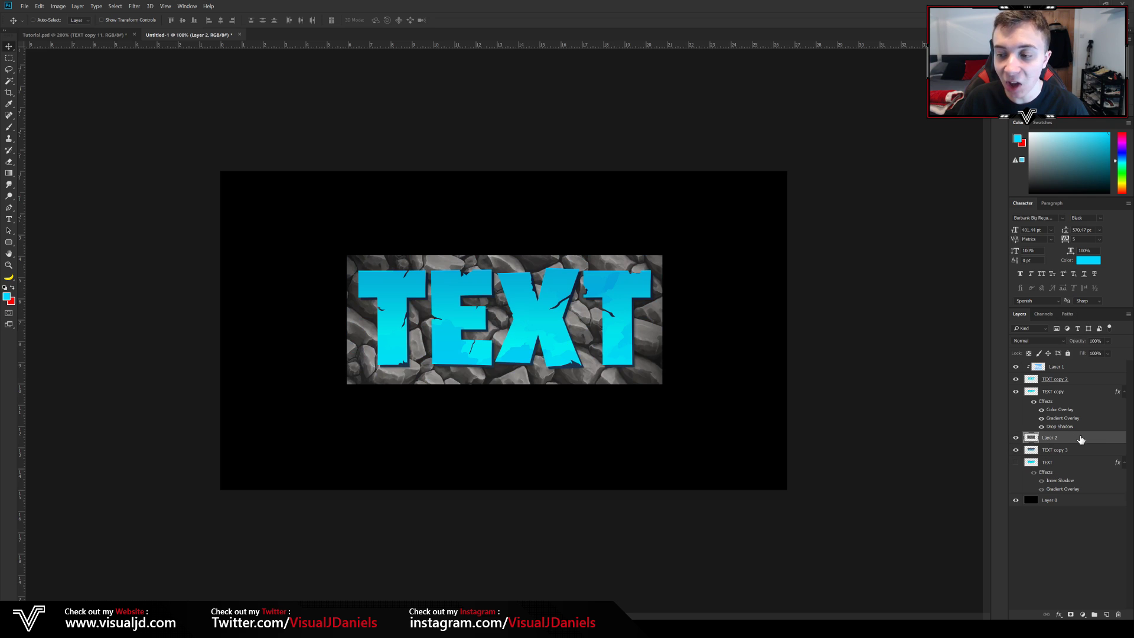
{"action": "right_click", "coordinate": [1078, 444]}
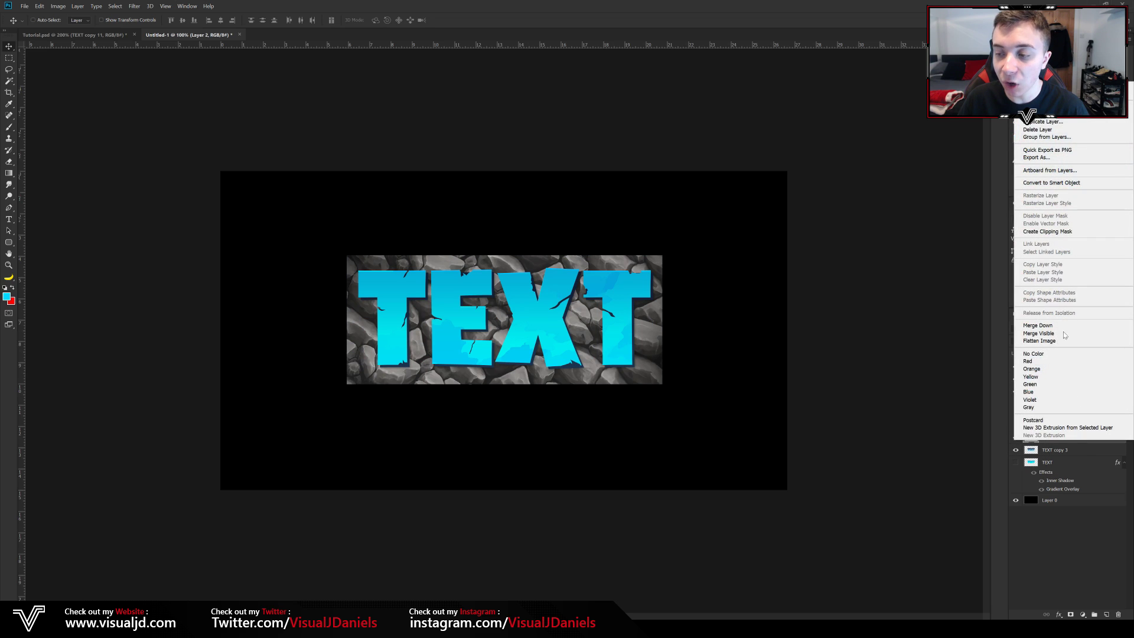
{"action": "left_click", "coordinate": [1045, 234]}
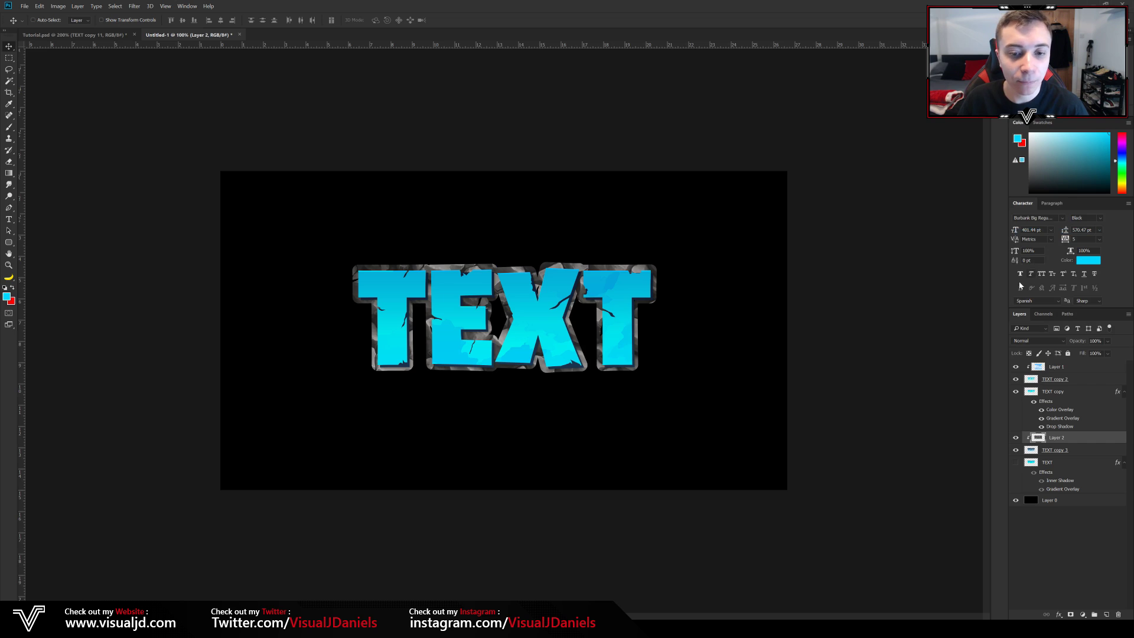
Set the stone texture layer's blend mode to Overlay and lower its opacity to 24%
{"action": "left_click", "coordinate": [1046, 342]}
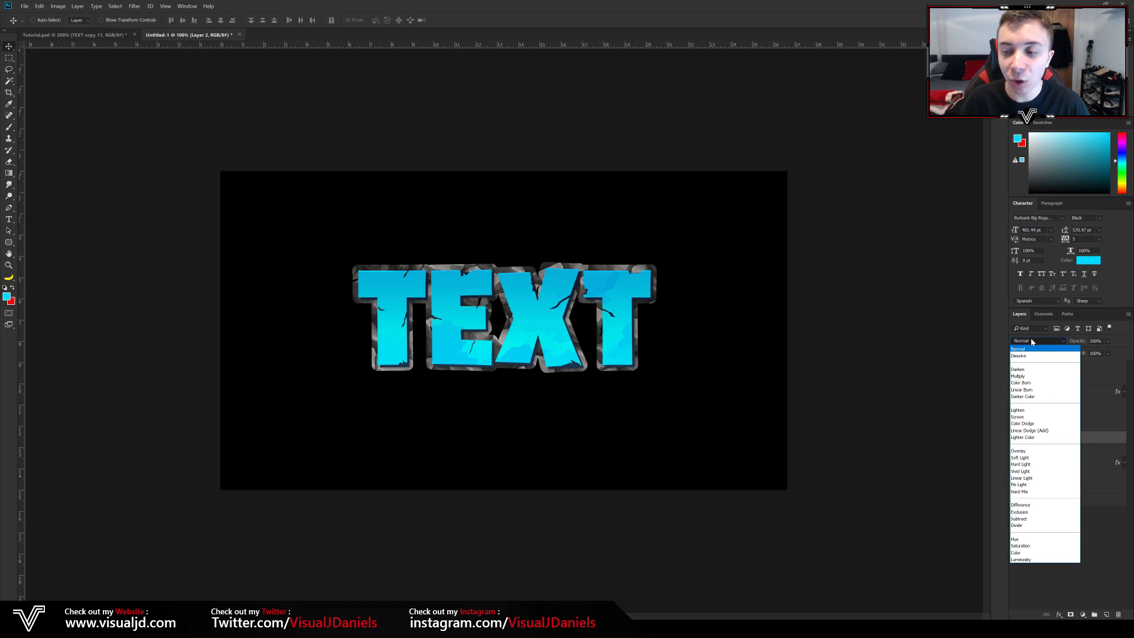
{"action": "left_click", "coordinate": [1023, 451]}
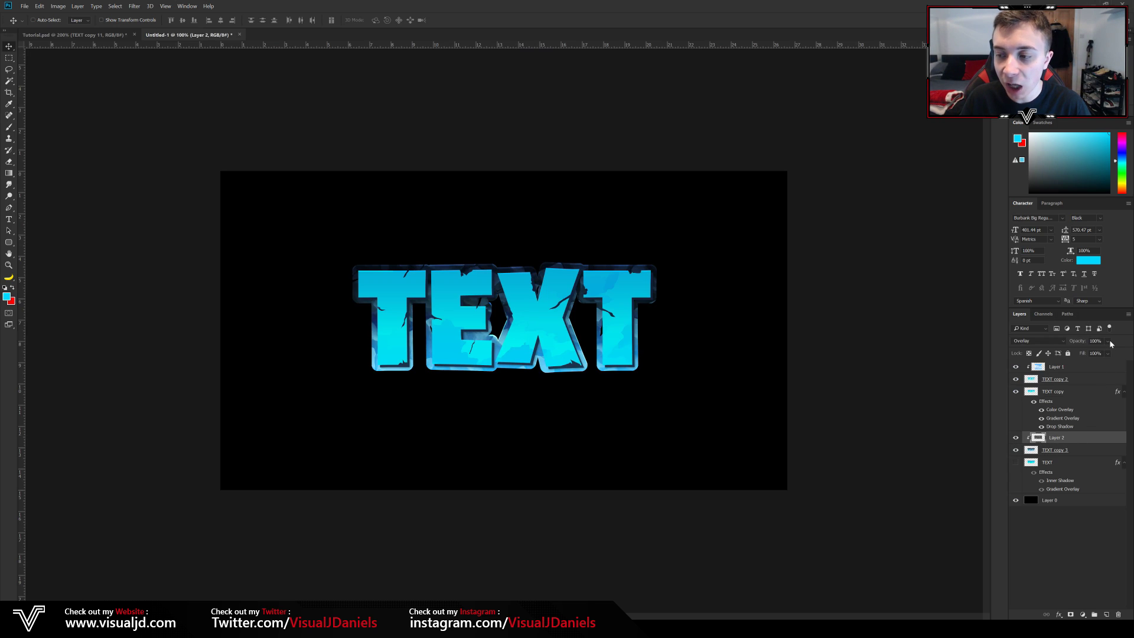
{"action": "left_click_drag", "start_coordinate": [1114, 353], "coordinate": [1097, 352]}
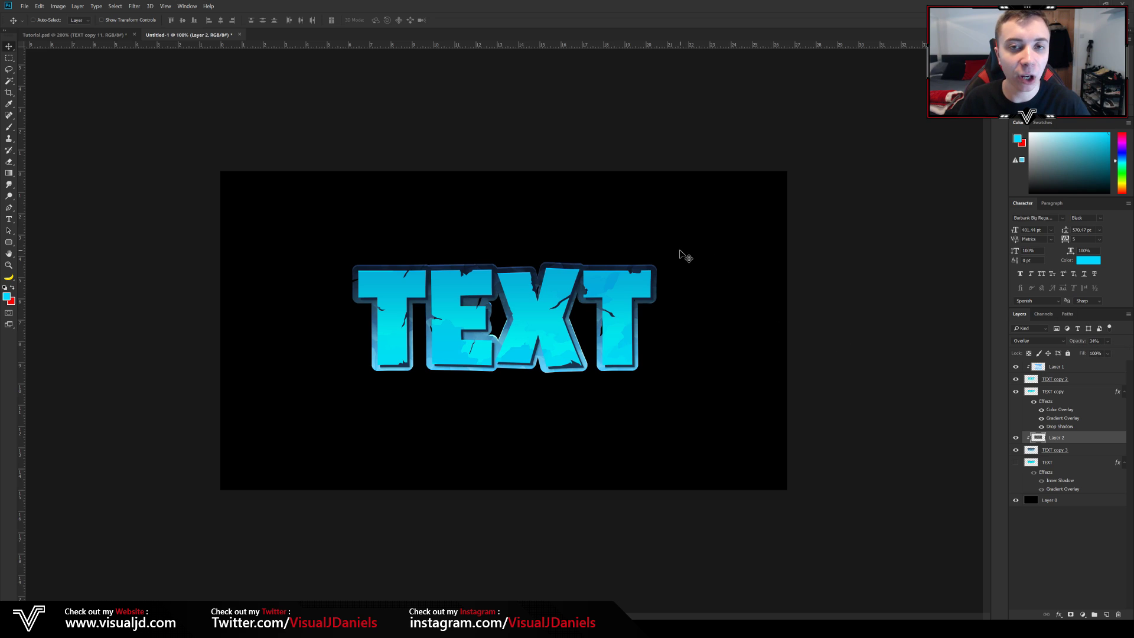
Show the original TEXT layer and add a Normal Color Overlay in dark blue #102139, with its opacity slightly reduced
{"action": "left_click", "coordinate": [1015, 463]}
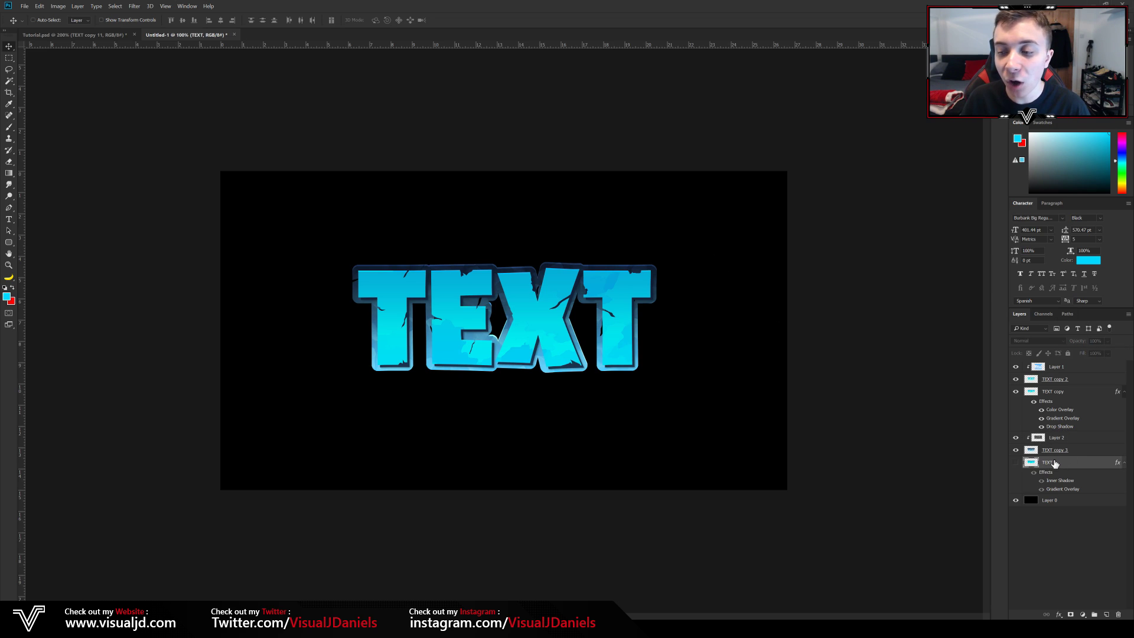
{"action": "left_click", "coordinate": [1015, 464]}
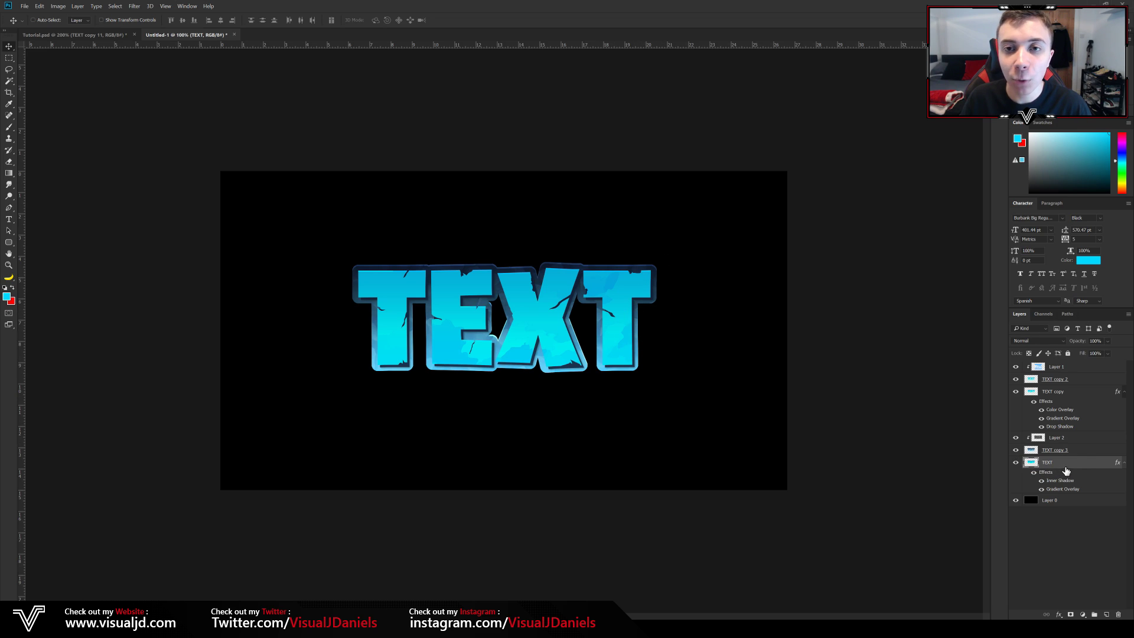
{"action": "double_click", "coordinate": [1084, 467]}
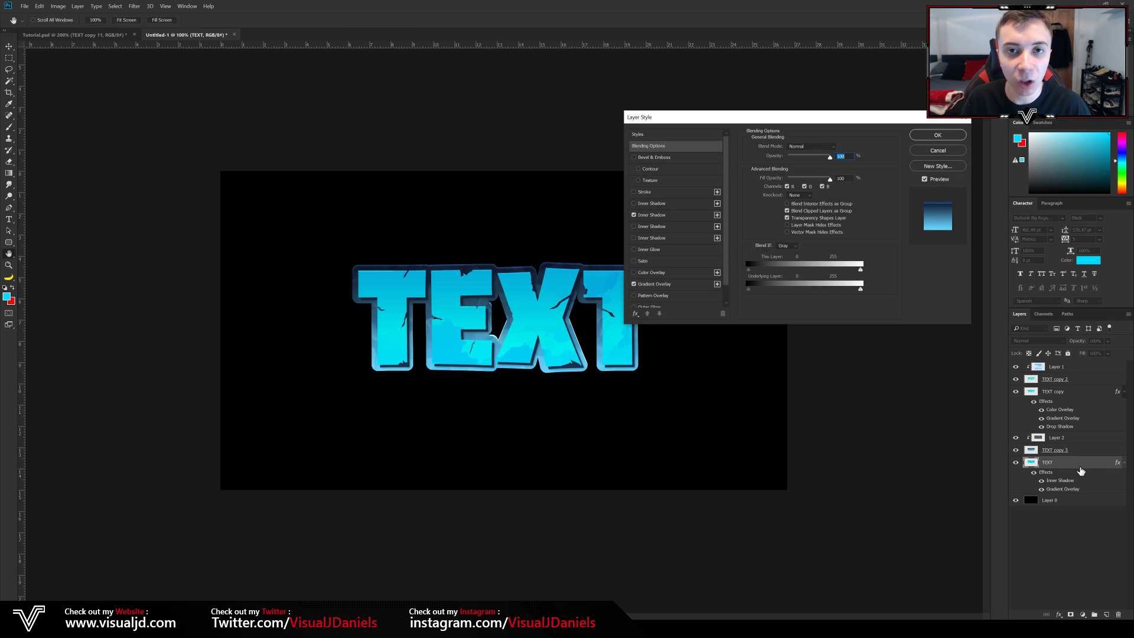
{"action": "scroll", "coordinate": [664, 206], "scroll_direction": "down", "scroll_amount": 1}
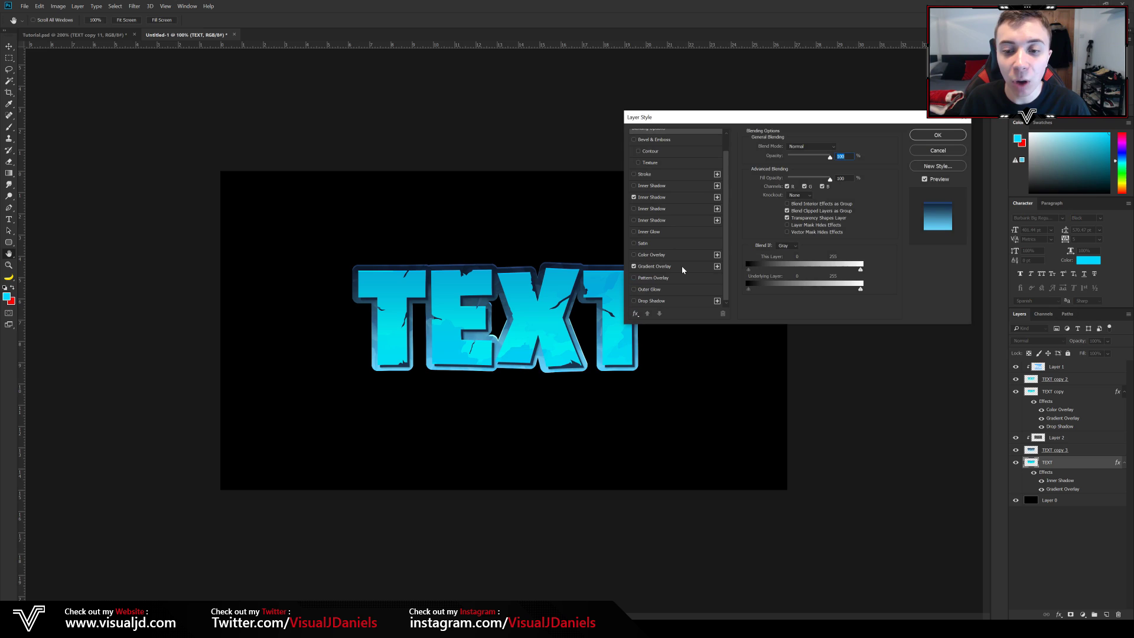
{"action": "left_click", "coordinate": [651, 254]}
{"action": "left_click_drag", "start_coordinate": [811, 160], "coordinate": [822, 159]}
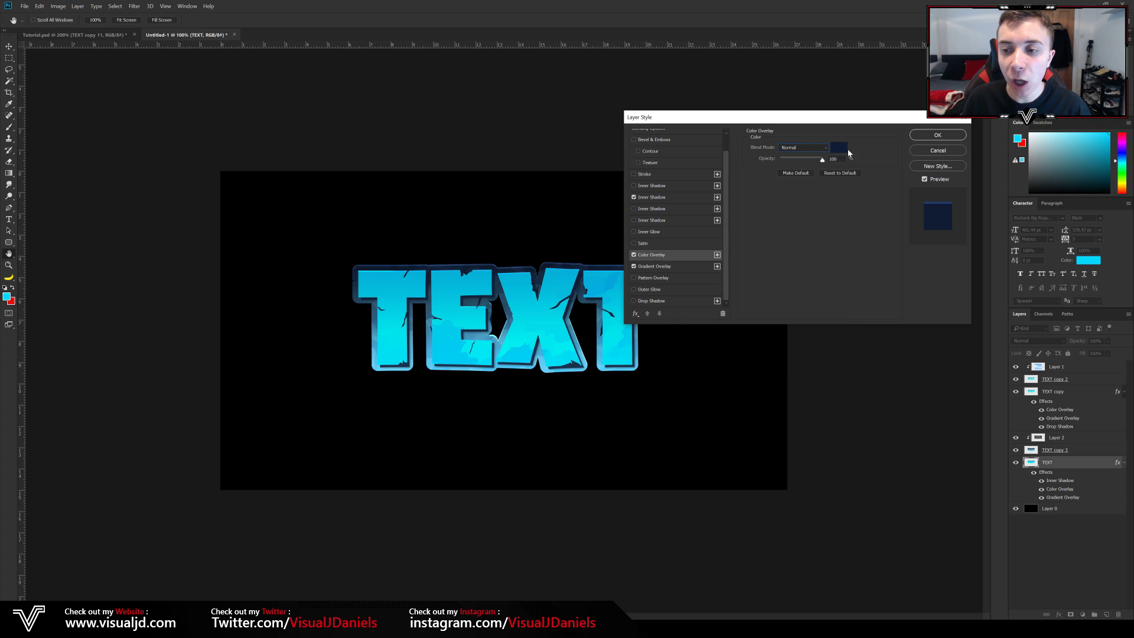
{"action": "left_click", "coordinate": [844, 149]}
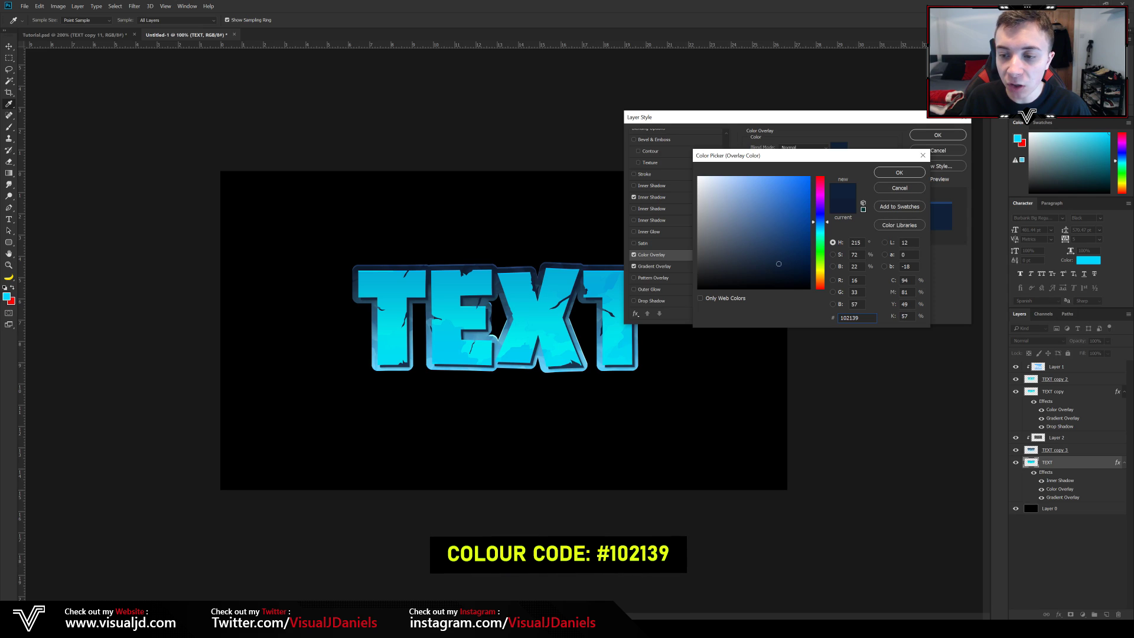
{"action": "left_click", "coordinate": [896, 172]}
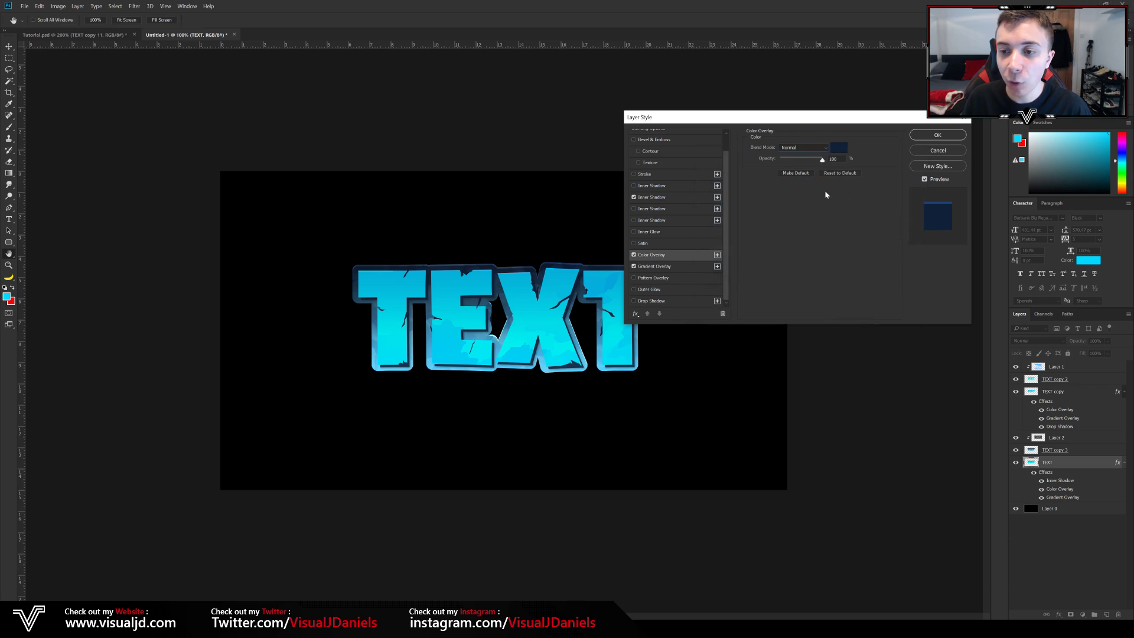
{"action": "left_click", "coordinate": [833, 159]}
{"action": "left_click_drag", "start_coordinate": [824, 161], "coordinate": [819, 163]}
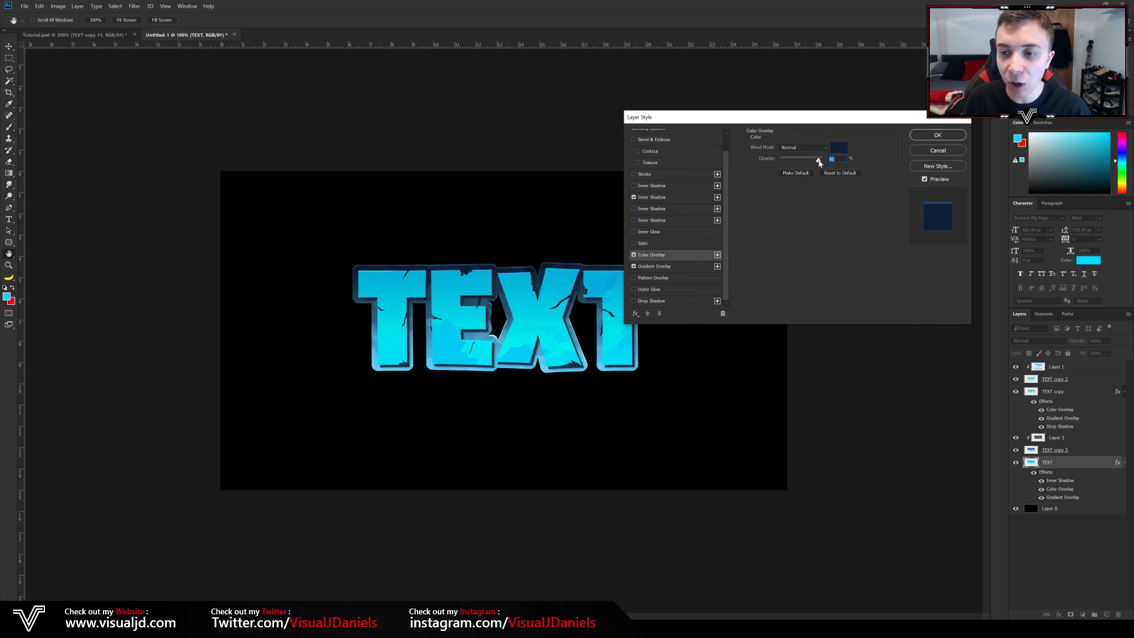
{"action": "left_click", "coordinate": [944, 137]}
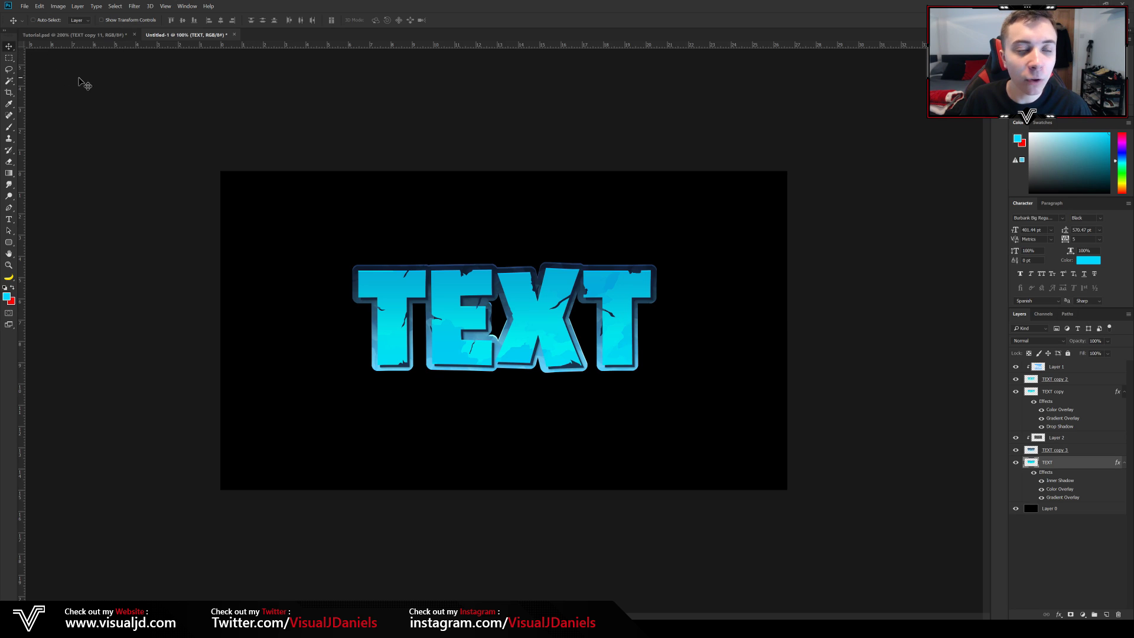
Nudge the TEXT layer slightly downward so it forms a dark 3D edge beneath the outlined word
{"action": "key", "text": "Down"}
{"action": "key", "text": "Down"}
{"action": "key", "text": "Down"}
{"action": "key", "text": "Down"}
{"action": "key", "text": "Down"}
{"action": "key", "text": "Down"}
{"action": "key", "text": "Down"}
{"action": "key", "text": "Down"}
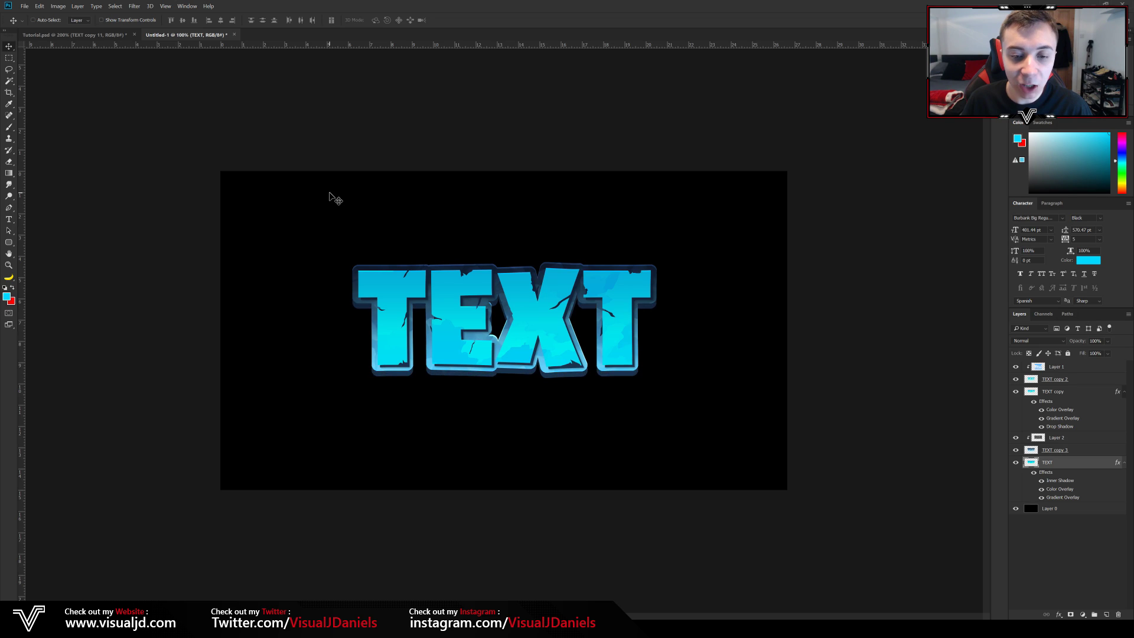
{"action": "key", "text": "Down"}
{"action": "key", "text": "Down"}
{"action": "key", "text": "Up"}
{"action": "key", "text": "Up"}
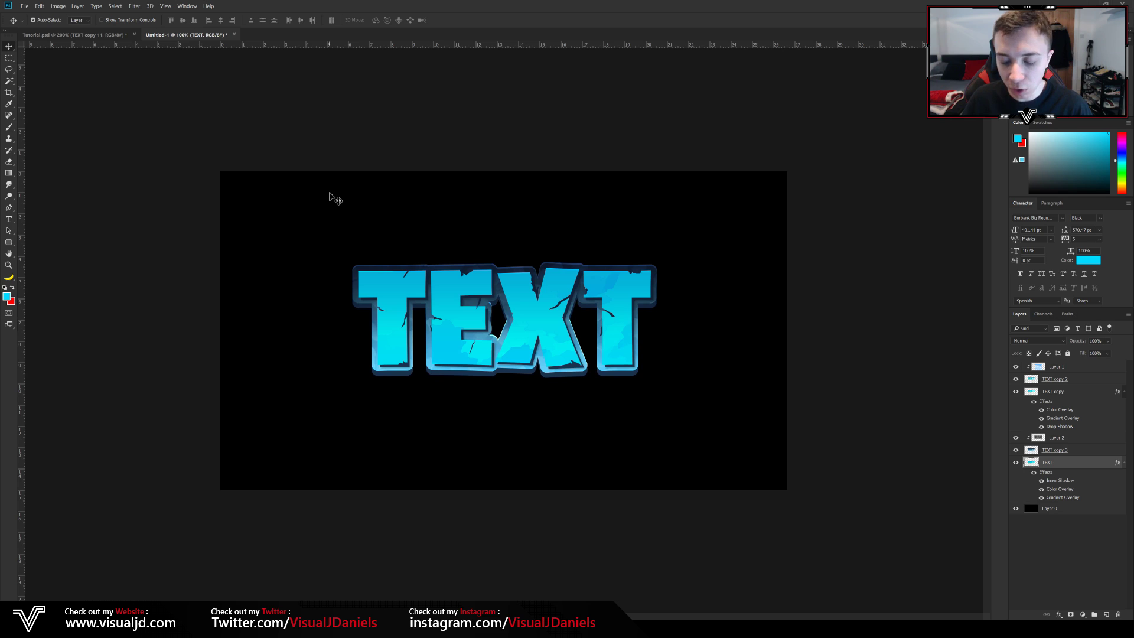
{"action": "key", "text": "ctrl+plus"}
{"action": "key", "text": "ctrl+minus"}
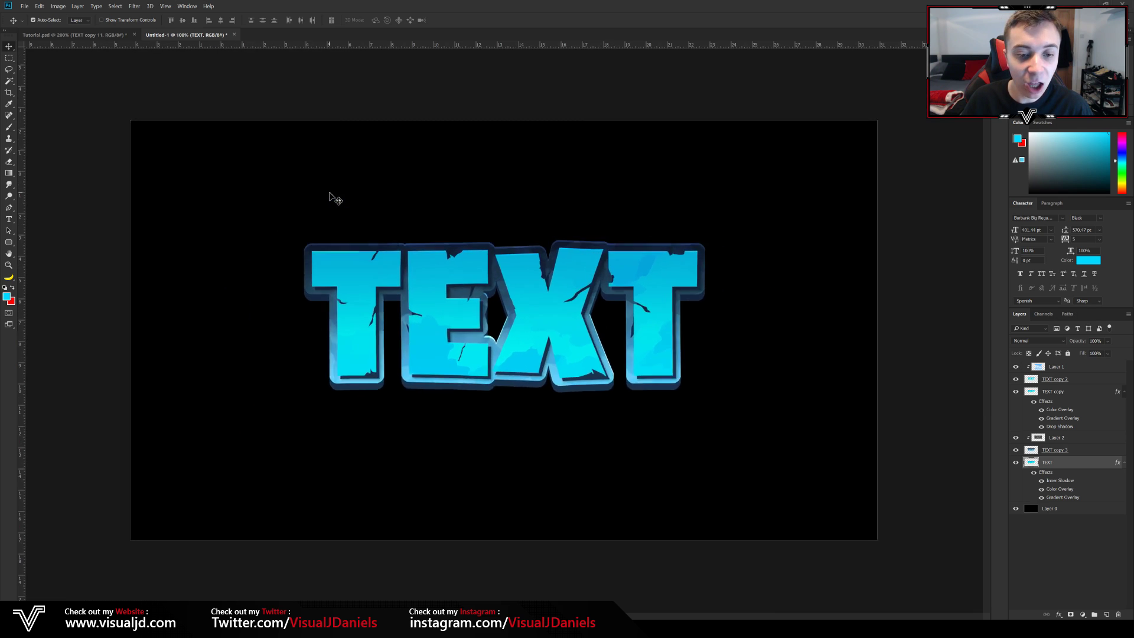
Group all the text effect layers from Layer 1 through TEXT, leaving out the black background layer
{"action": "left_click", "coordinate": [1070, 367]}
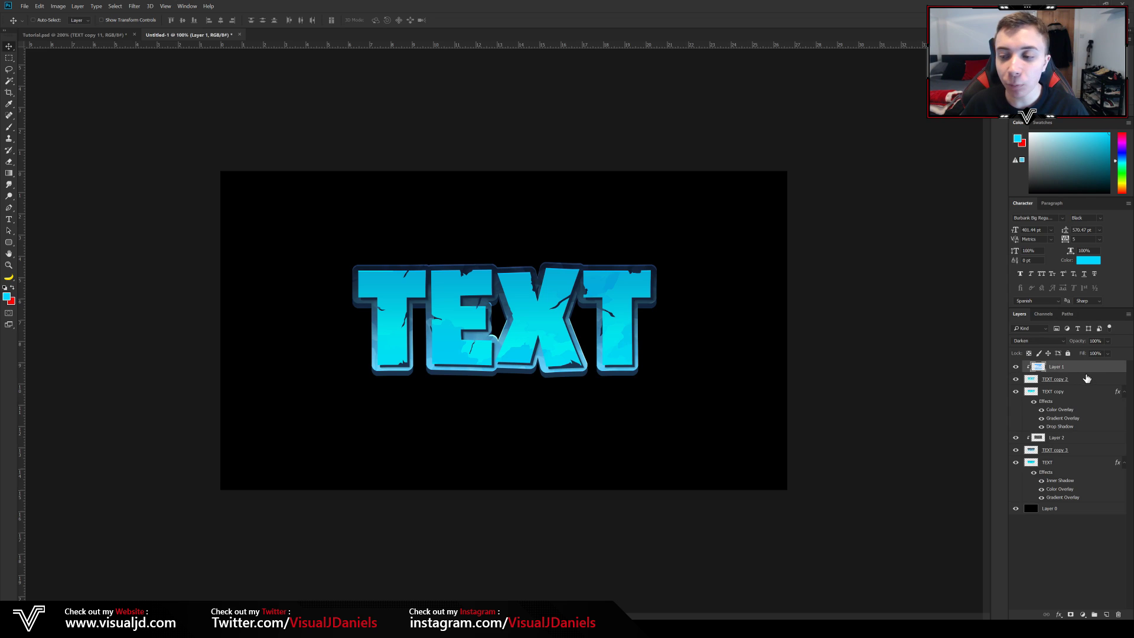
{"action": "left_click", "coordinate": [1072, 464], "text": "shift"}
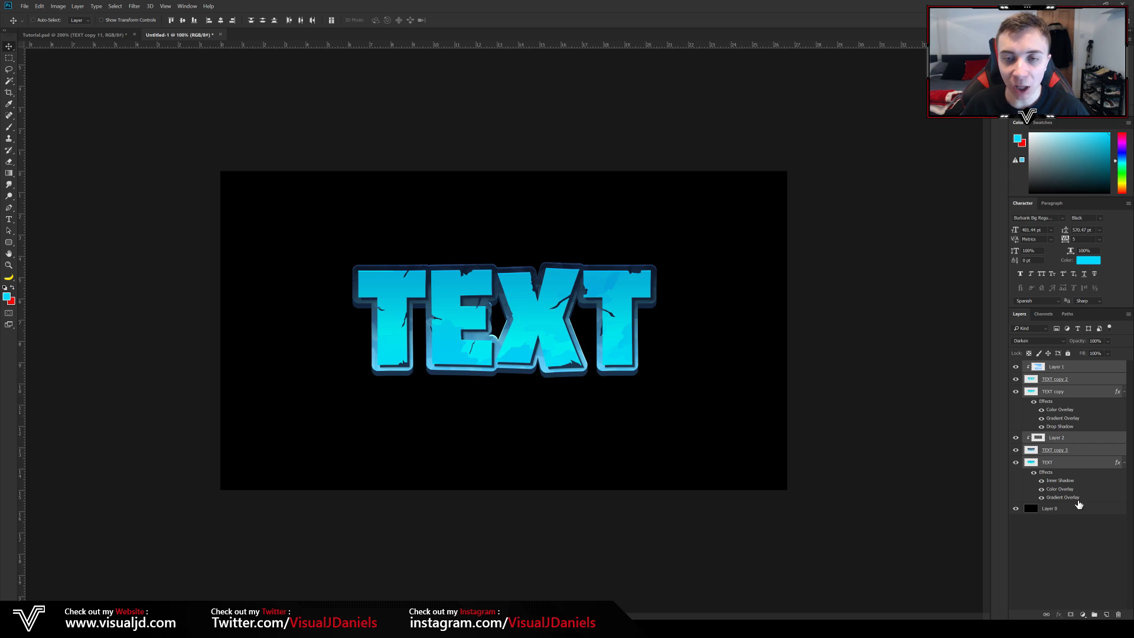
{"action": "key", "text": "ctrl"}
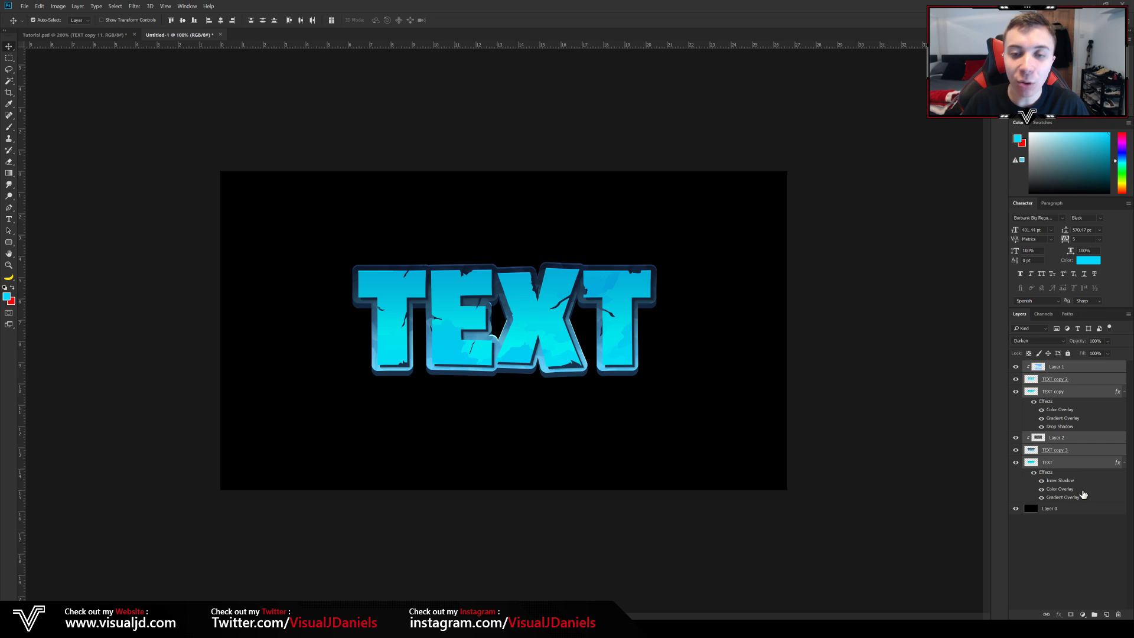
{"action": "key", "text": "ctrl+g"}
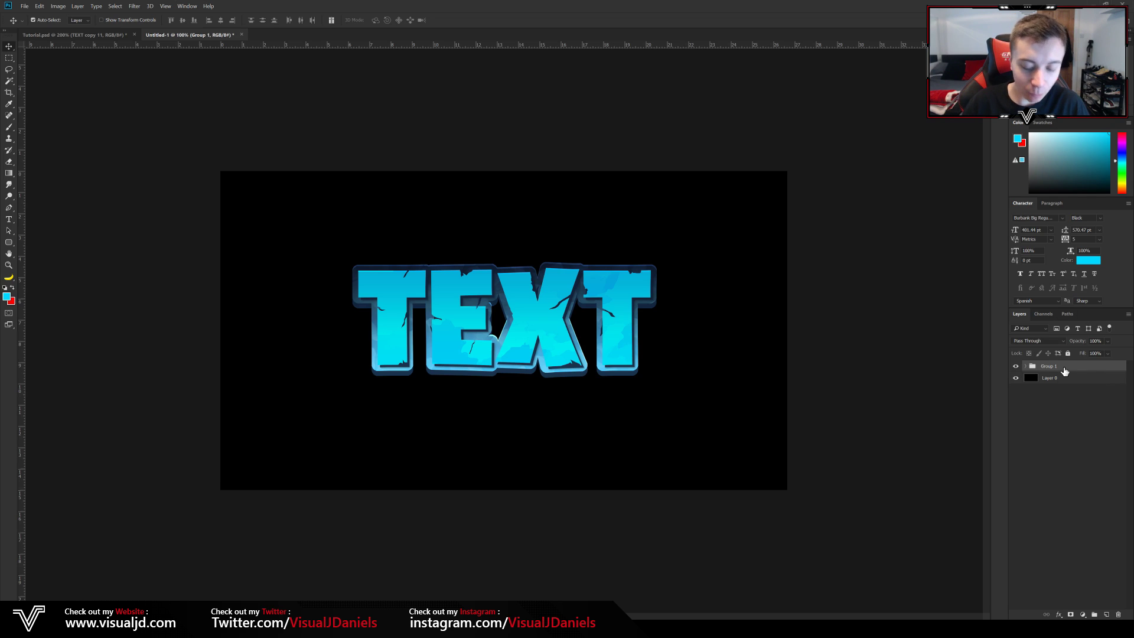
Duplicate Group 1, merge the copy into a single layer, and place it beneath Group 1
{"action": "key", "text": "ctrl+j"}
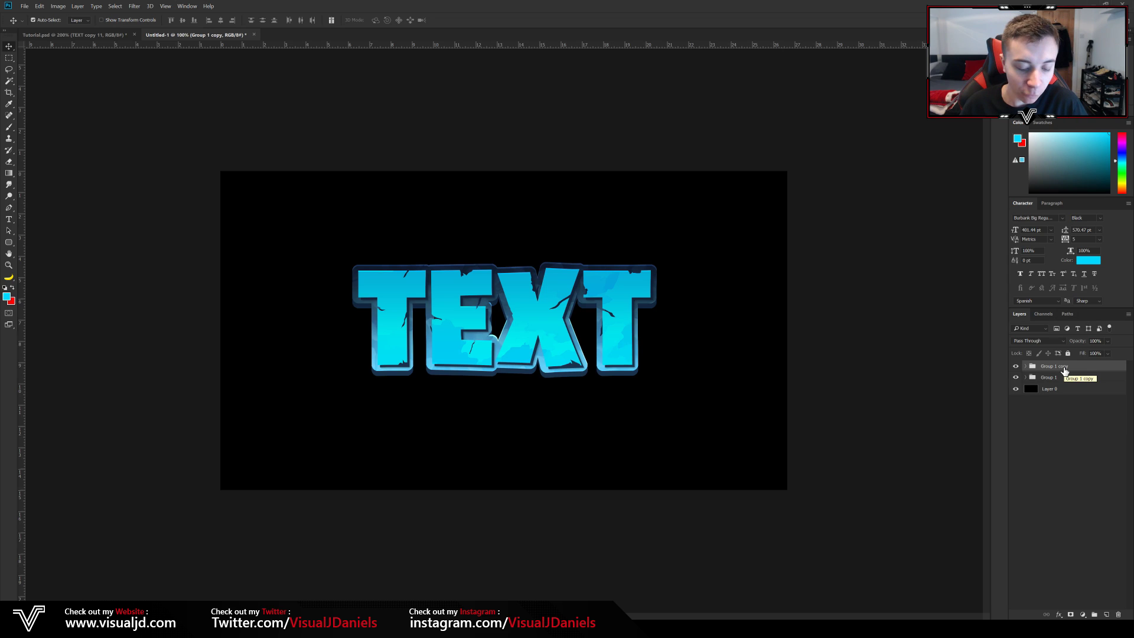
{"action": "key", "text": "ctrl+e"}
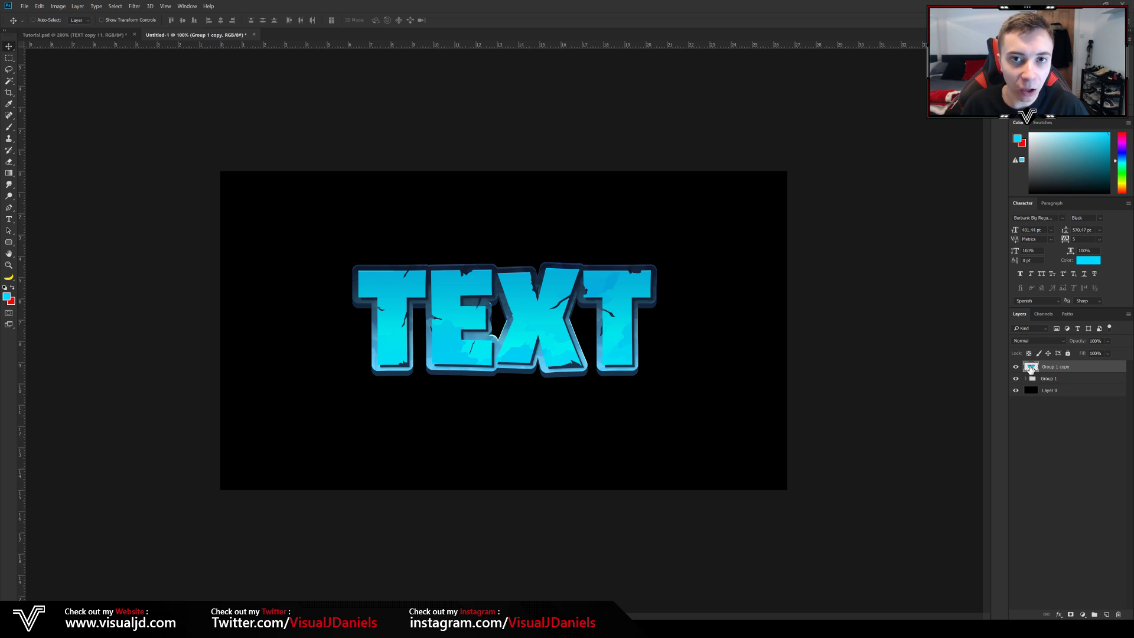
{"action": "left_click_drag", "start_coordinate": [1076, 370], "coordinate": [1076, 387]}
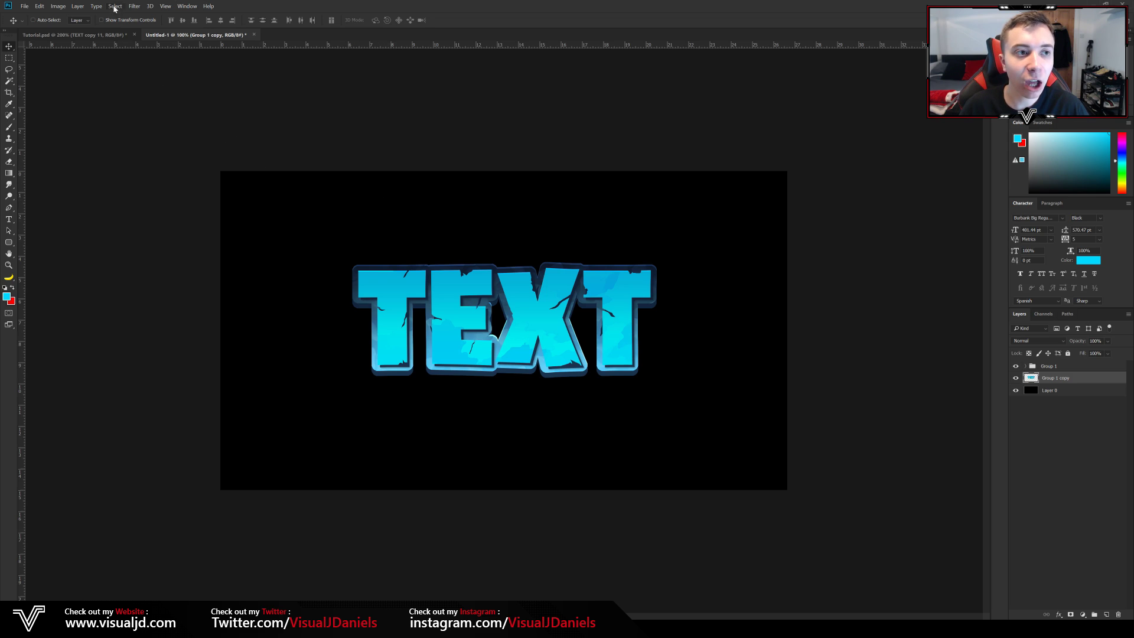
Expand the merged Group 1 copy layer with the Minimum filter at a 9-pixel radius, preserving Roundness
{"action": "left_click", "coordinate": [134, 6]}
{"action": "mouse_move", "coordinate": [177, 173]}
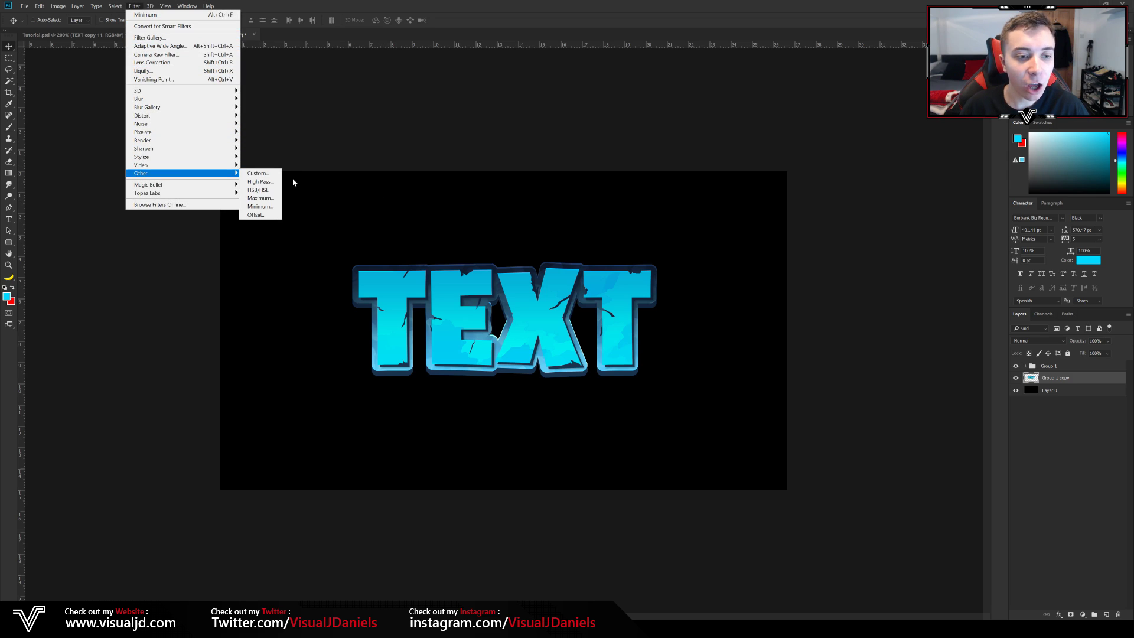
{"action": "left_click", "coordinate": [260, 206]}
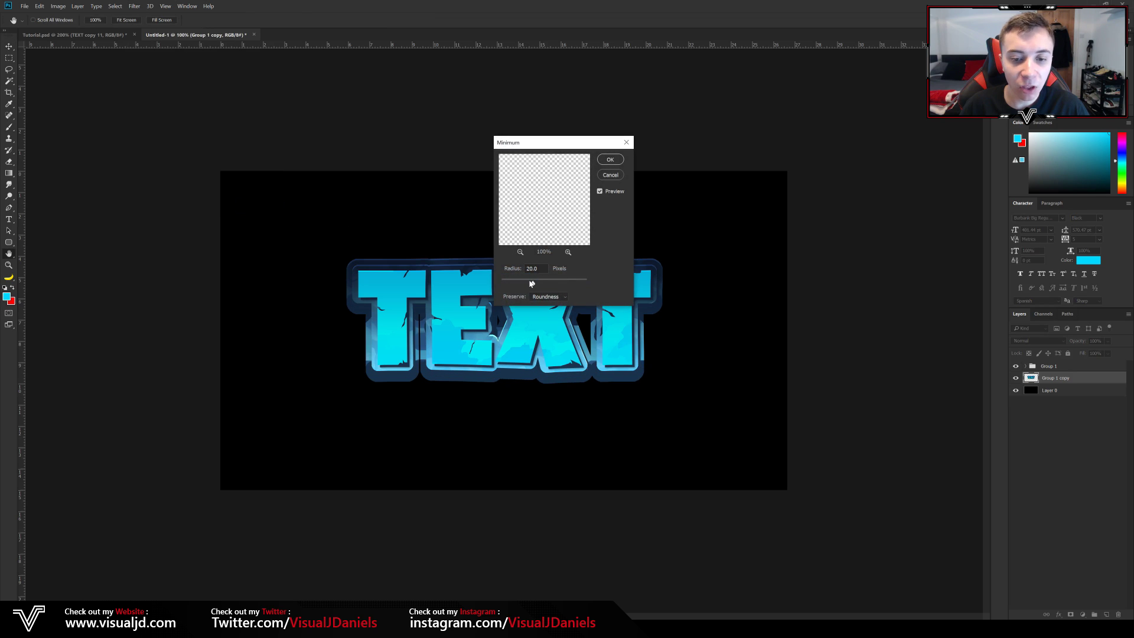
{"action": "left_click_drag", "start_coordinate": [526, 284], "coordinate": [524, 286]}
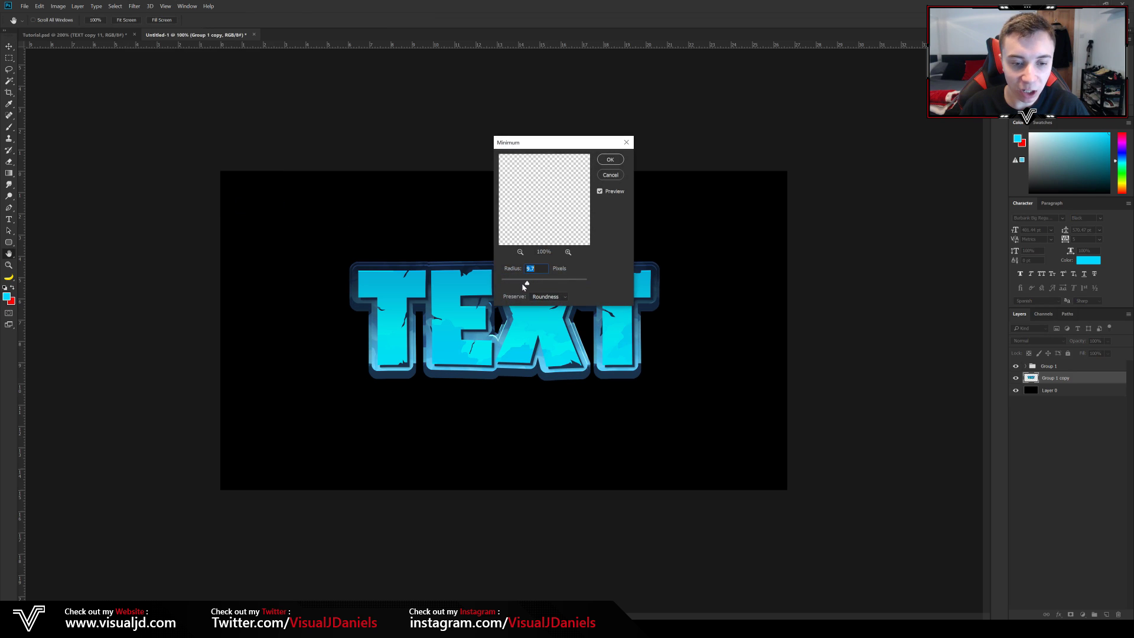
{"action": "type", "text": "9"}
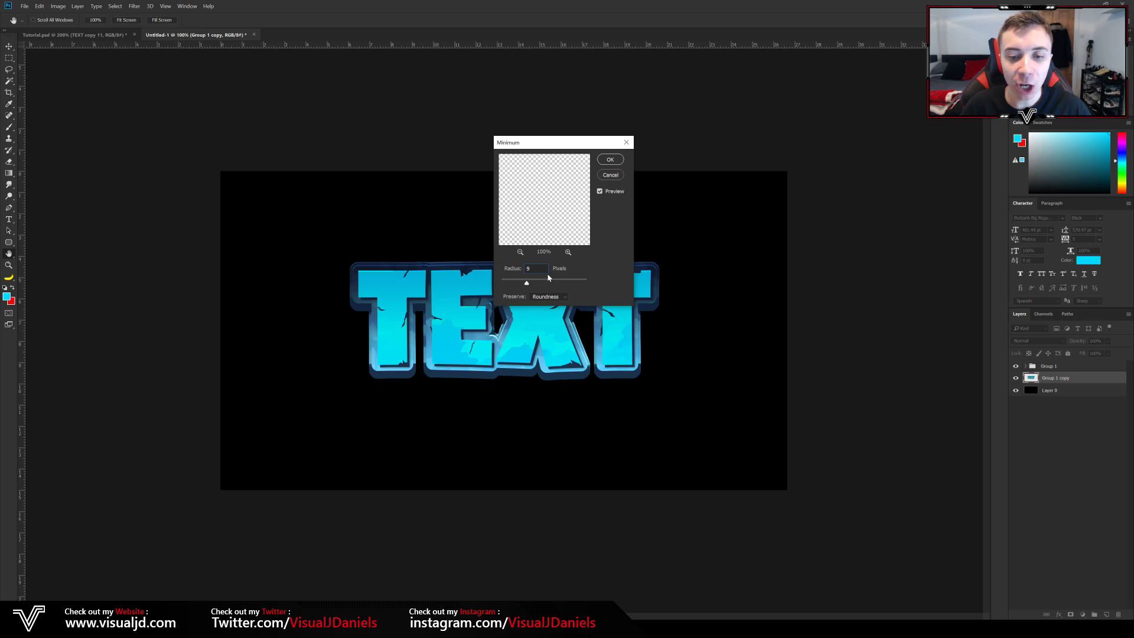
{"action": "key", "text": "Tab"}
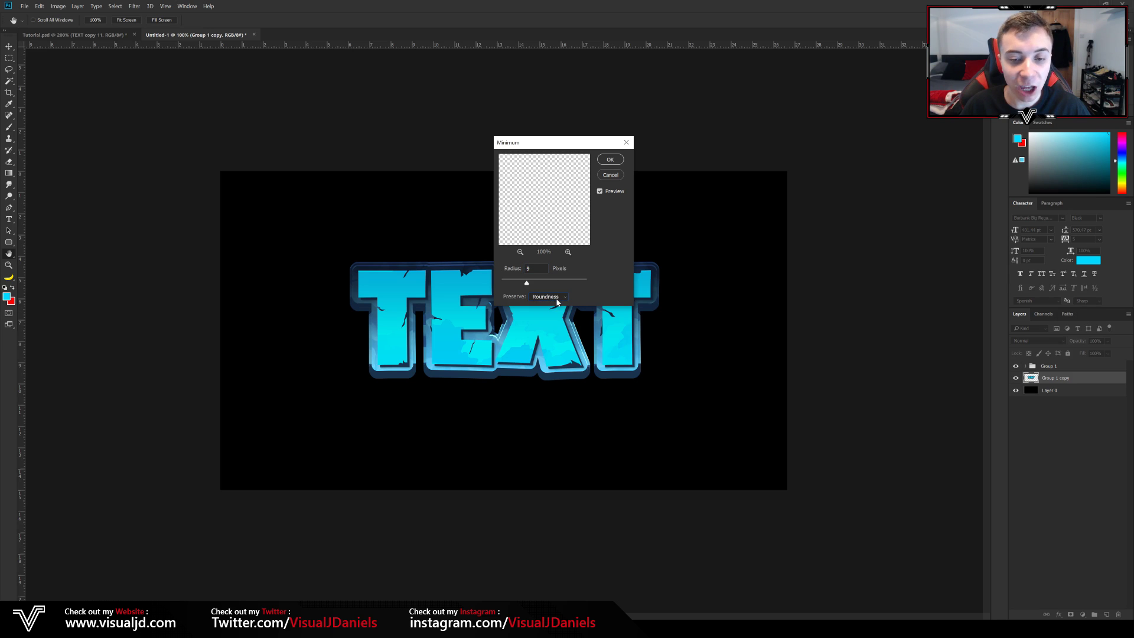
{"action": "left_click", "coordinate": [610, 159]}
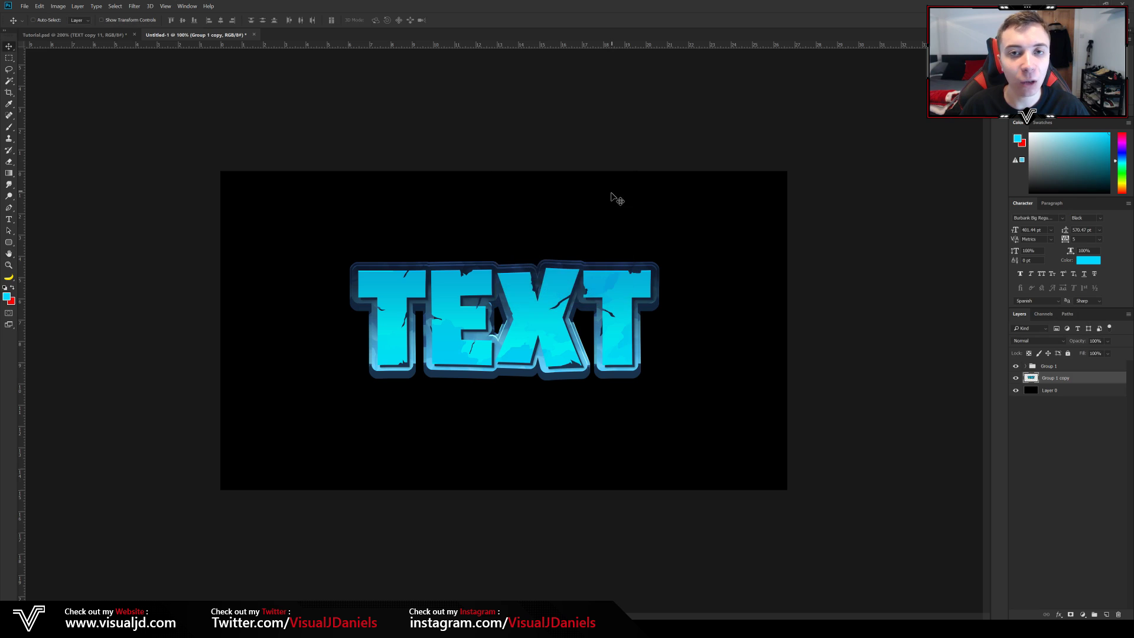
Add a reversed Gradient Overlay in the Reflected style to Group 1 copy, using the dark-to-light blue gradient at 100% opacity
{"action": "double_click", "coordinate": [1093, 384]}
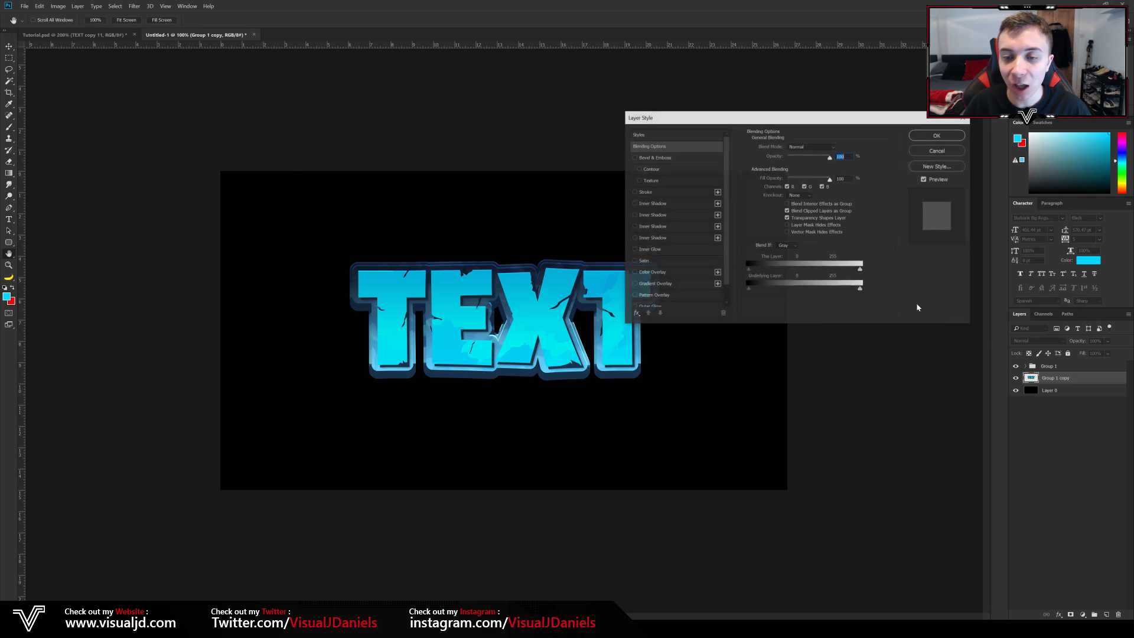
{"action": "scroll", "coordinate": [708, 264], "scroll_direction": "down", "scroll_amount": 1}
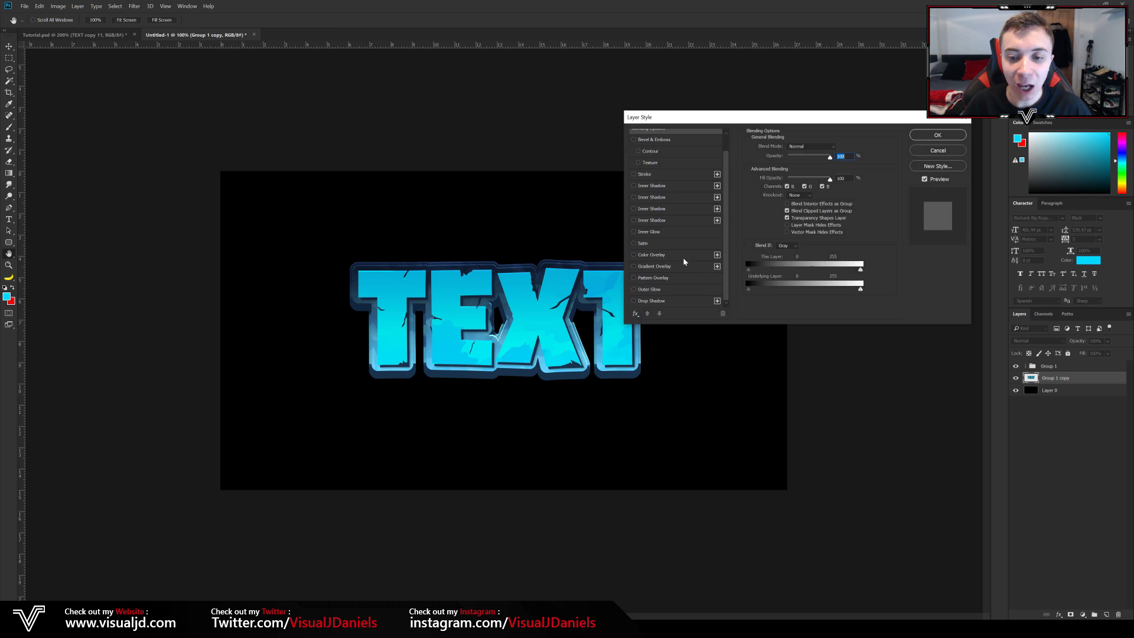
{"action": "left_click", "coordinate": [654, 266]}
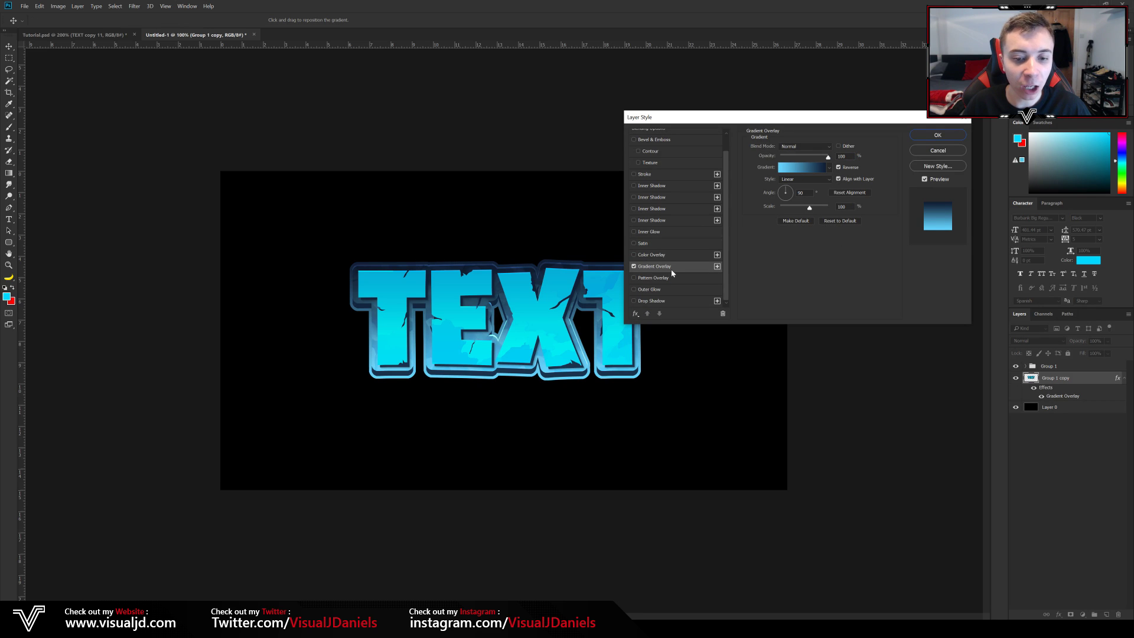
{"action": "left_click", "coordinate": [794, 168]}
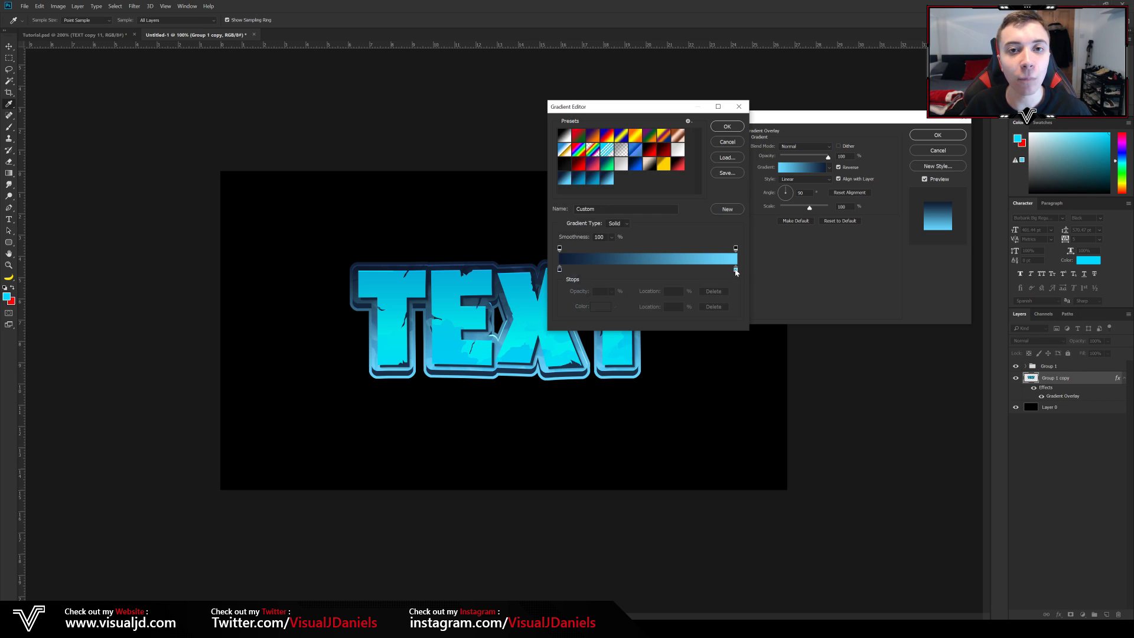
{"action": "key", "text": "Return"}
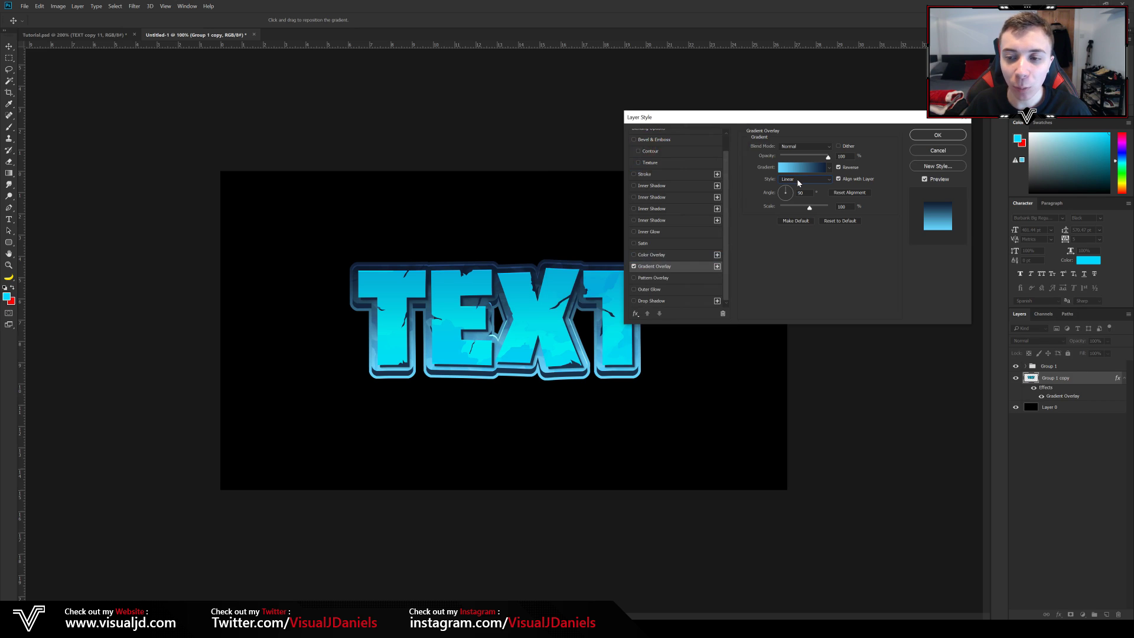
{"action": "left_click", "coordinate": [797, 182]}
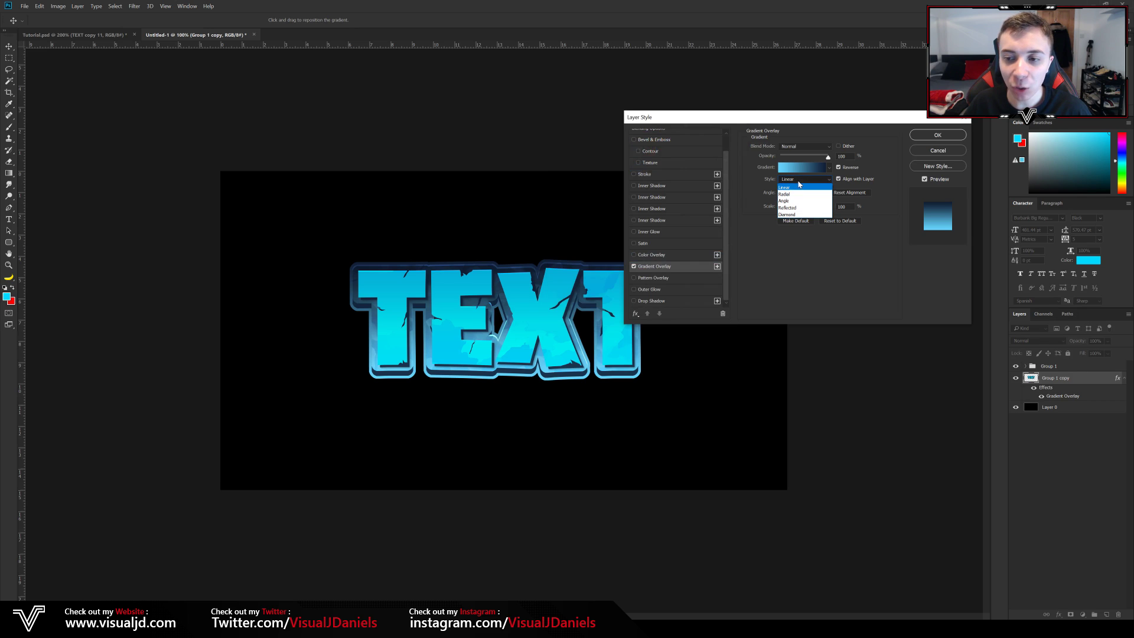
{"action": "left_click", "coordinate": [796, 208]}
{"action": "left_click", "coordinate": [857, 237]}
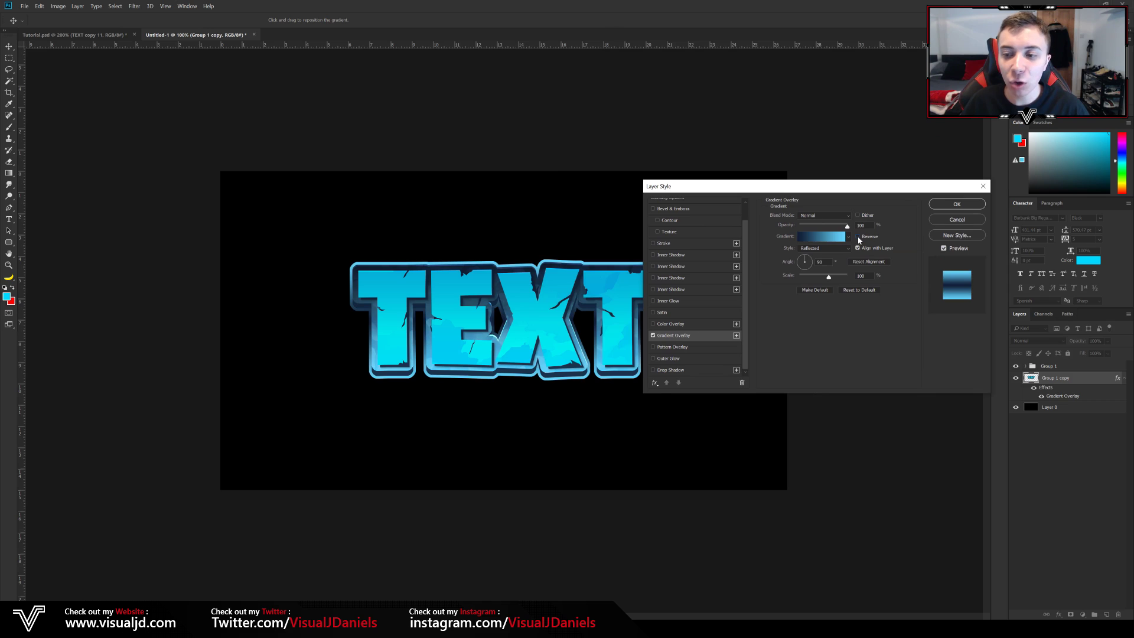
{"action": "left_click", "coordinate": [858, 238]}
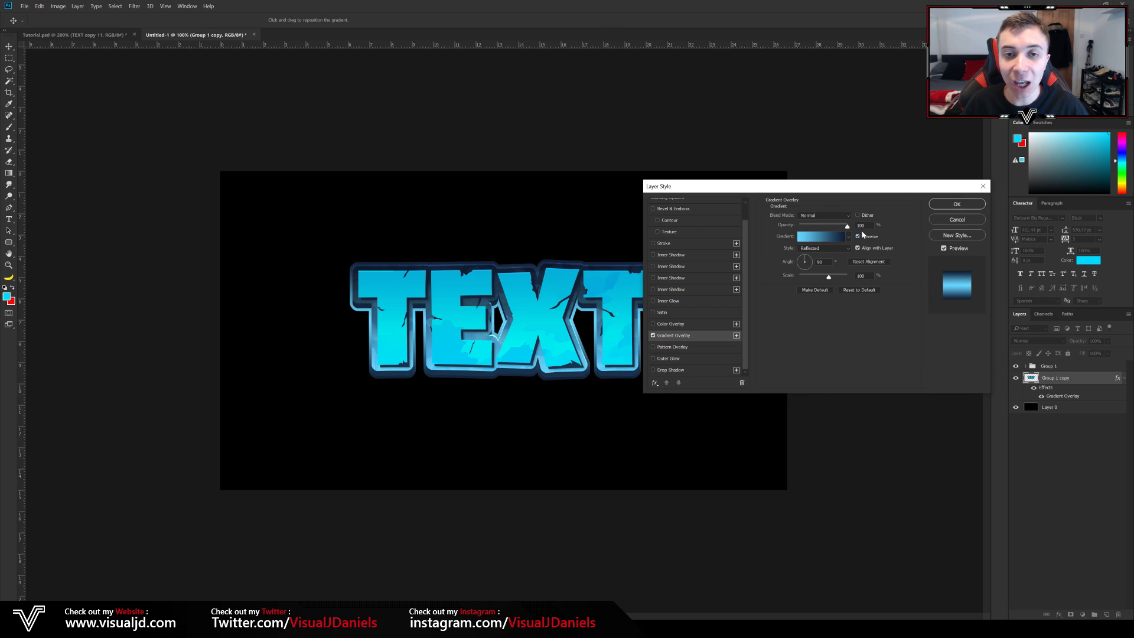
{"action": "left_click", "coordinate": [957, 204]}
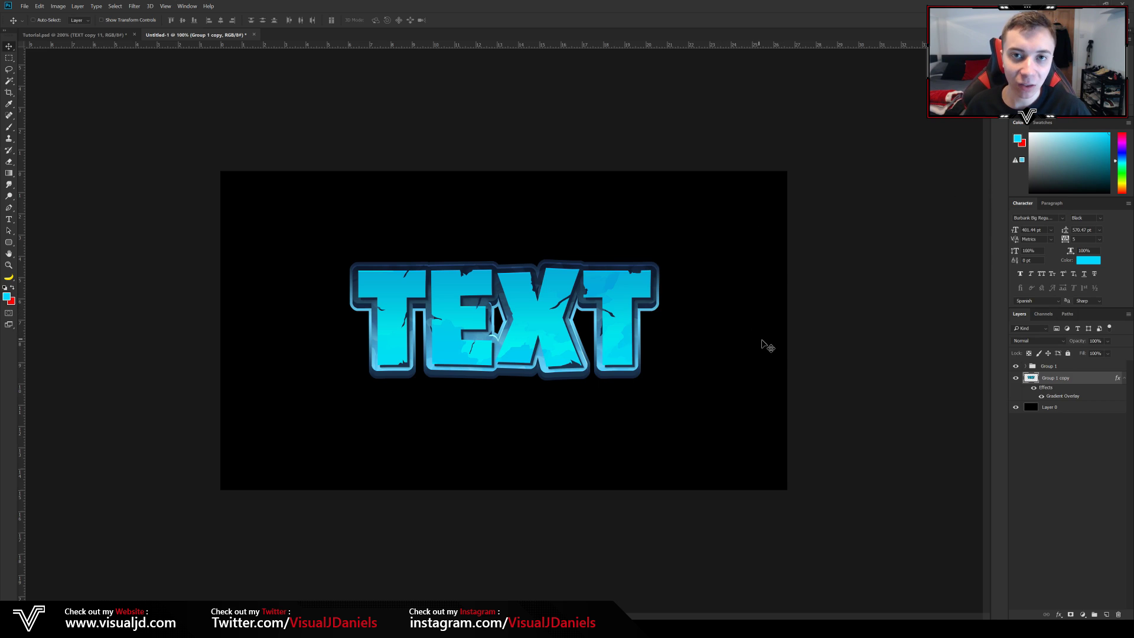
Select Group 1 and switch to the Tutorial.psd document to examine the reference text effect
{"action": "key", "text": "alt+bracketright"}
{"action": "left_click", "coordinate": [103, 35]}
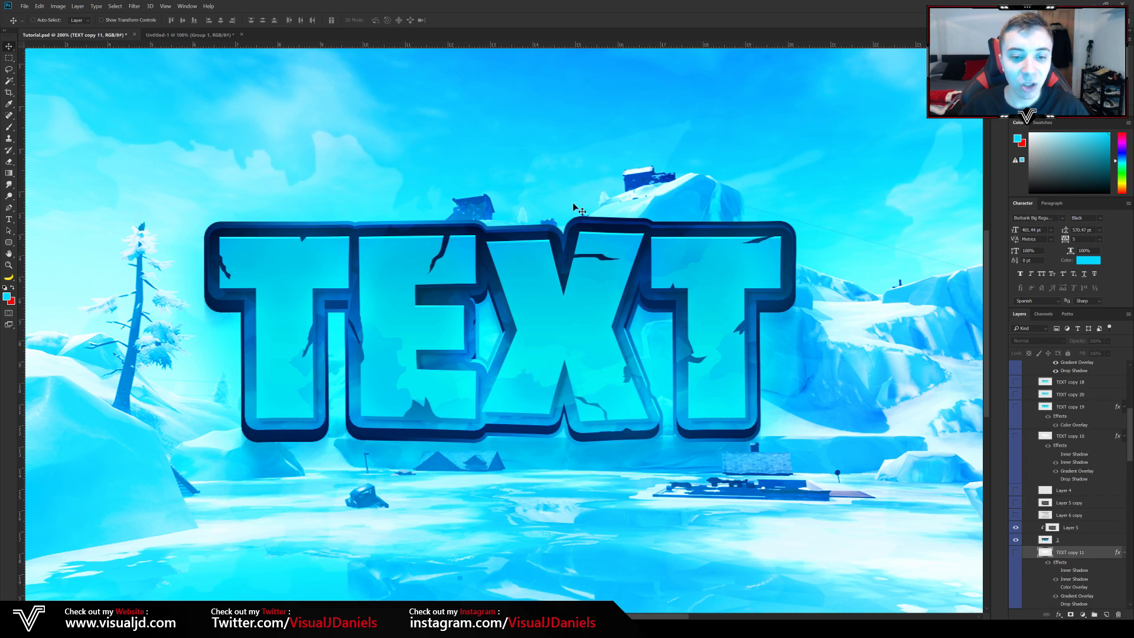
Return to the Untitled-1 document and add a Hue/Saturation adjustment clipped to Group 1, with saturation at about +28
{"action": "left_click", "coordinate": [195, 36]}
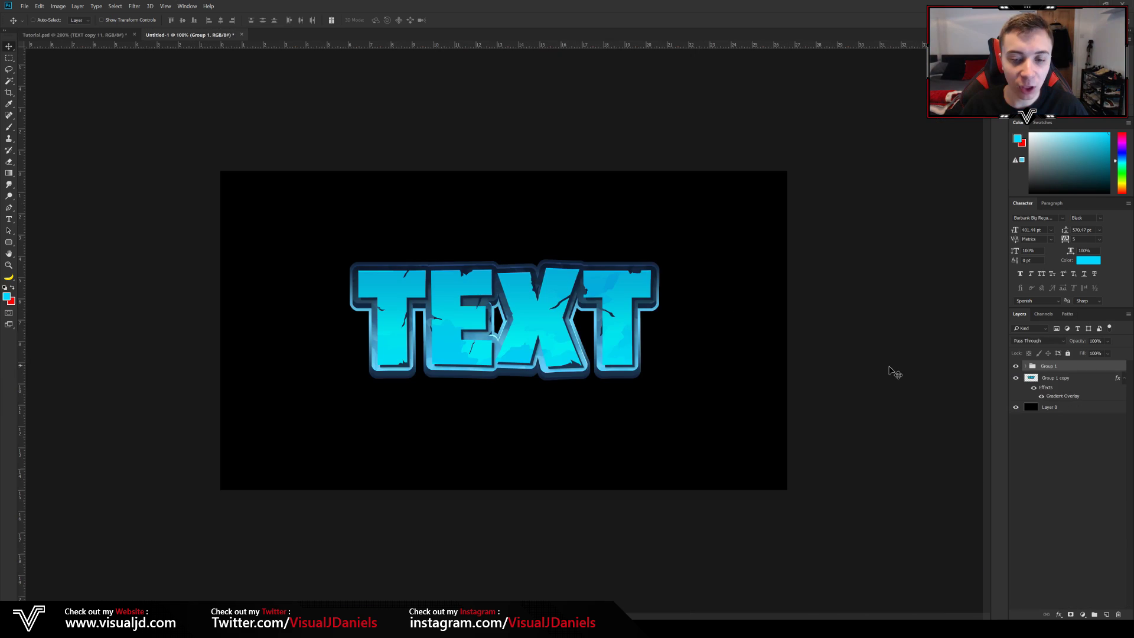
{"action": "left_click", "coordinate": [1083, 615]}
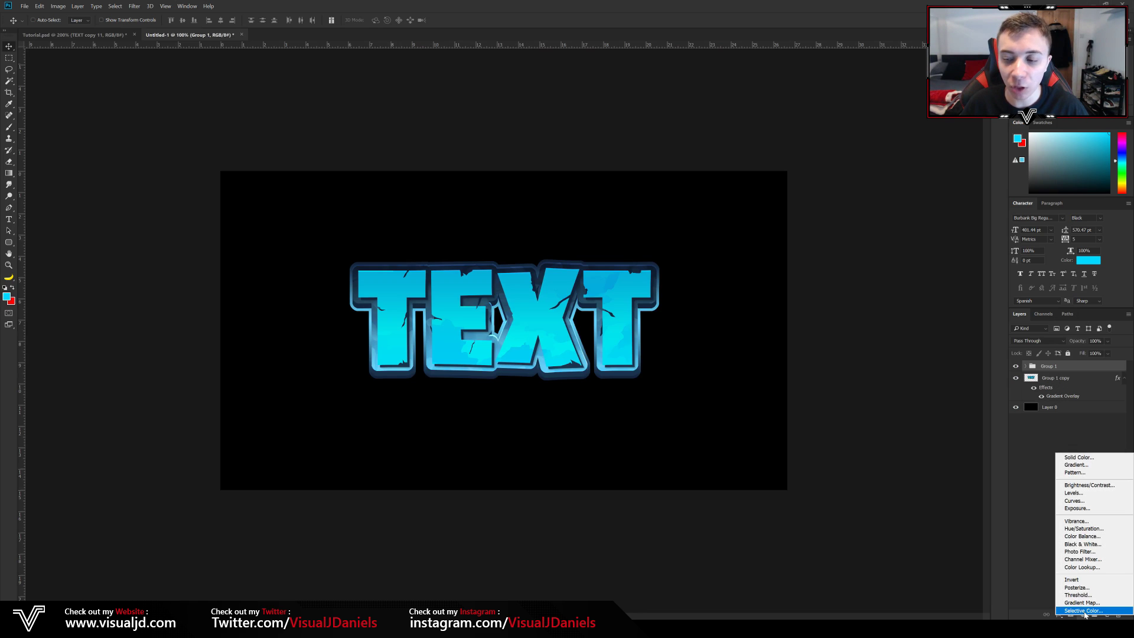
{"action": "left_click", "coordinate": [1084, 528]}
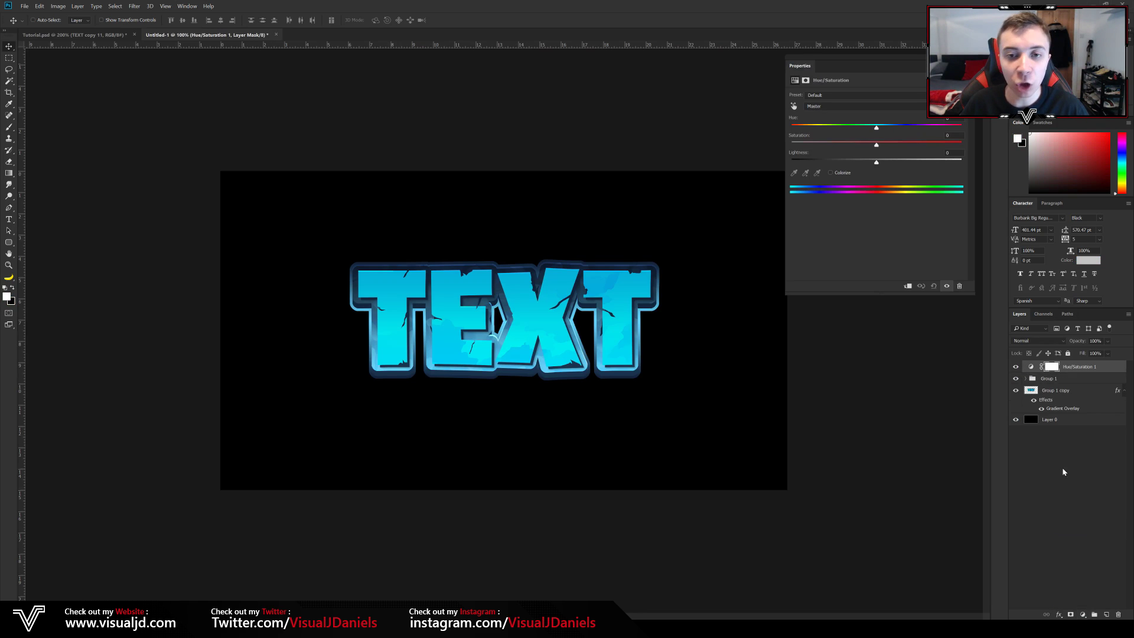
{"action": "right_click", "coordinate": [1080, 367]}
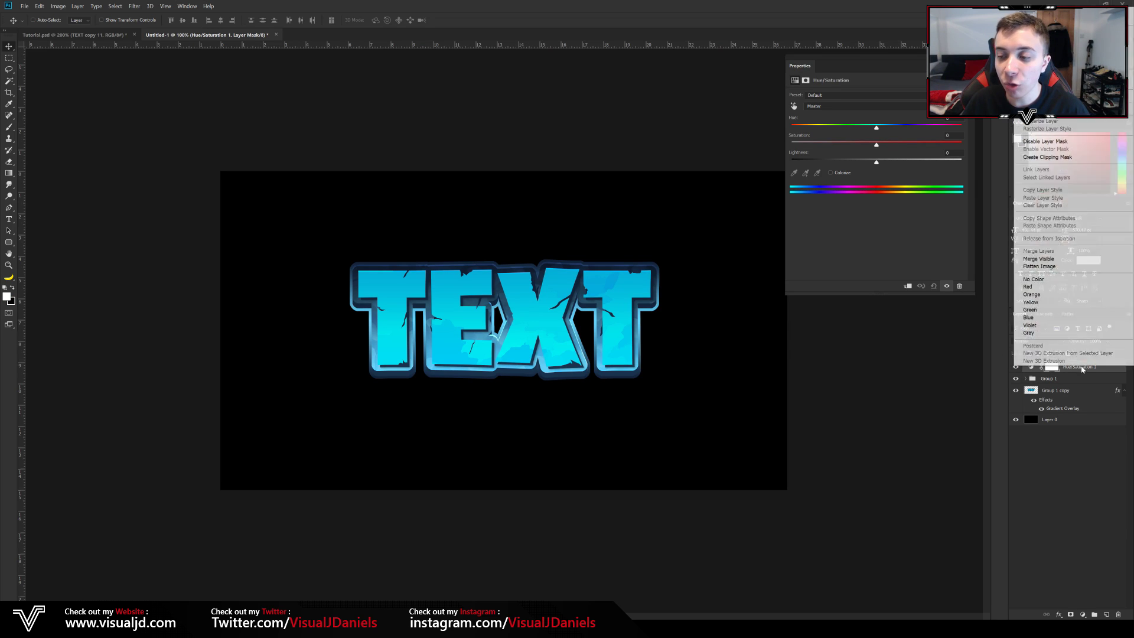
{"action": "left_click", "coordinate": [1058, 158]}
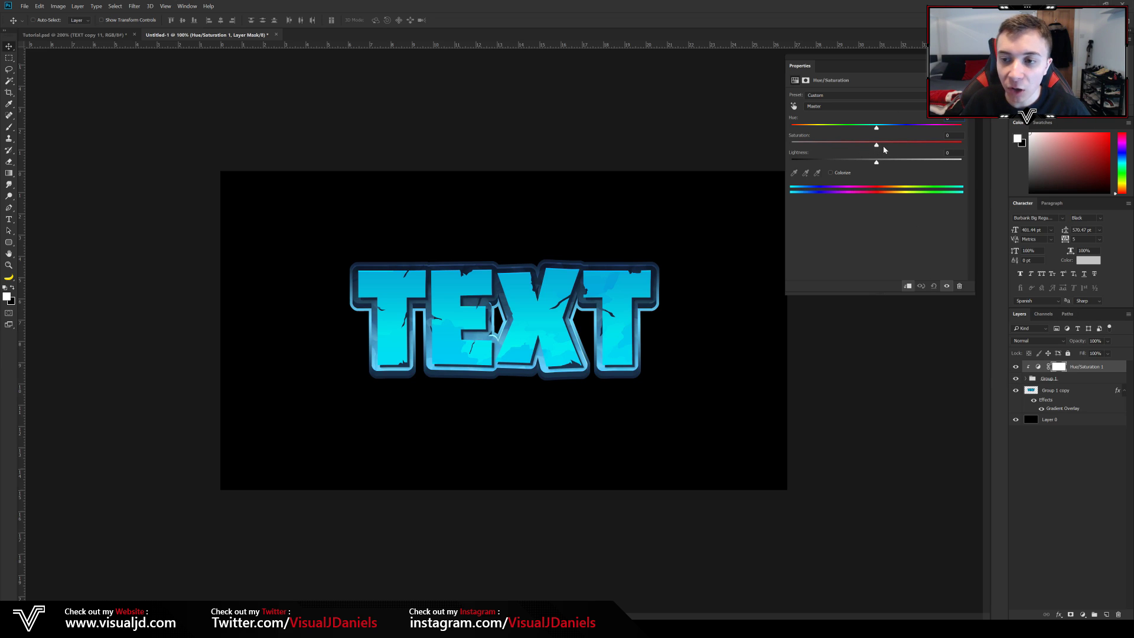
{"action": "left_click_drag", "start_coordinate": [878, 147], "coordinate": [902, 148]}
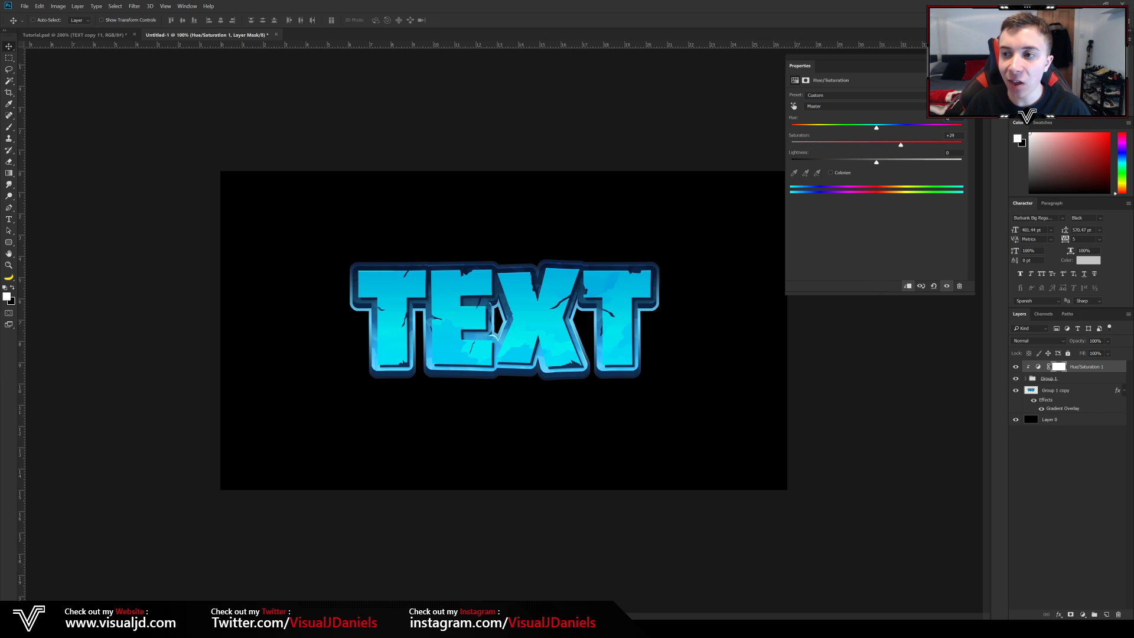
Add a Brightness/Contrast adjustment clipped to Group 1, raising brightness slightly and setting contrast to 24
{"action": "left_click", "coordinate": [1091, 558]}
{"action": "left_click", "coordinate": [1089, 615]}
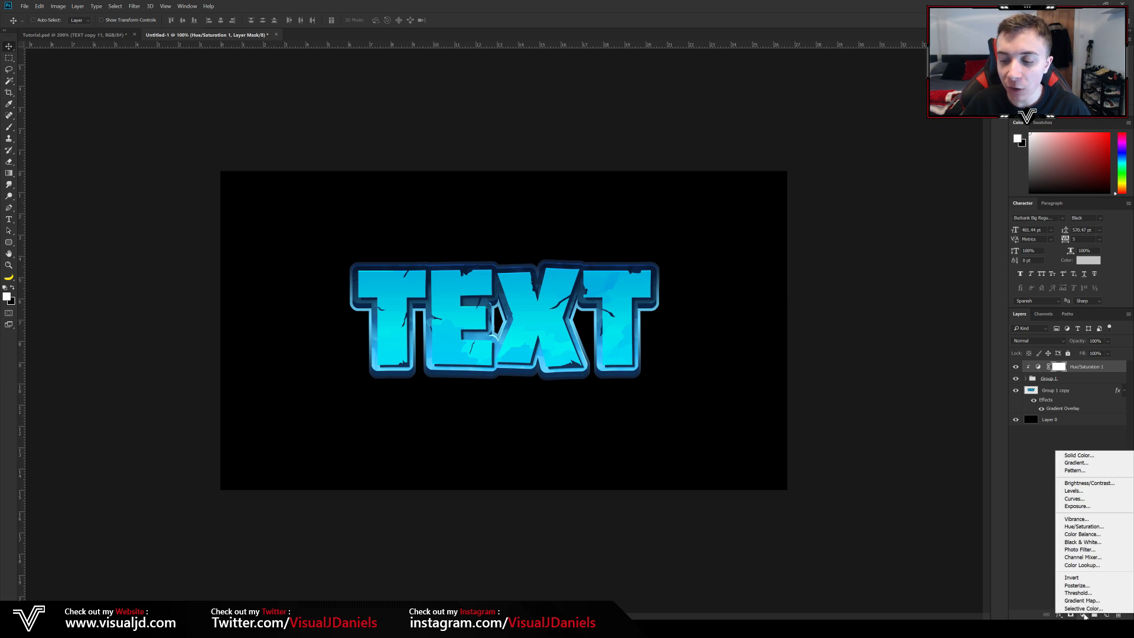
{"action": "left_click", "coordinate": [1089, 483]}
{"action": "right_click", "coordinate": [1087, 372]}
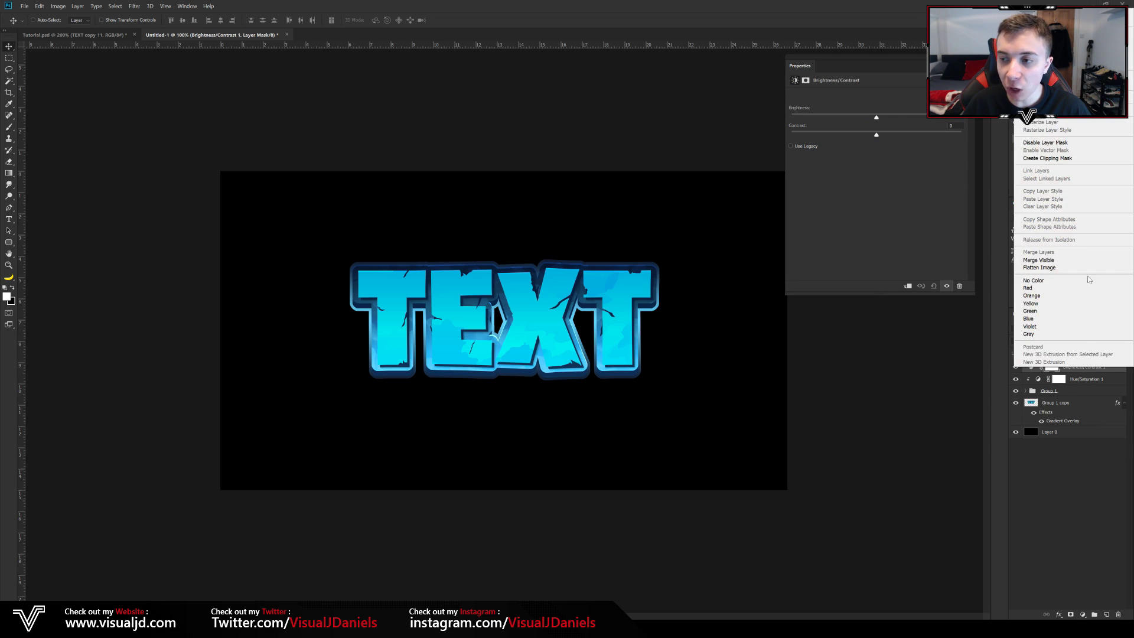
{"action": "left_click", "coordinate": [1047, 158]}
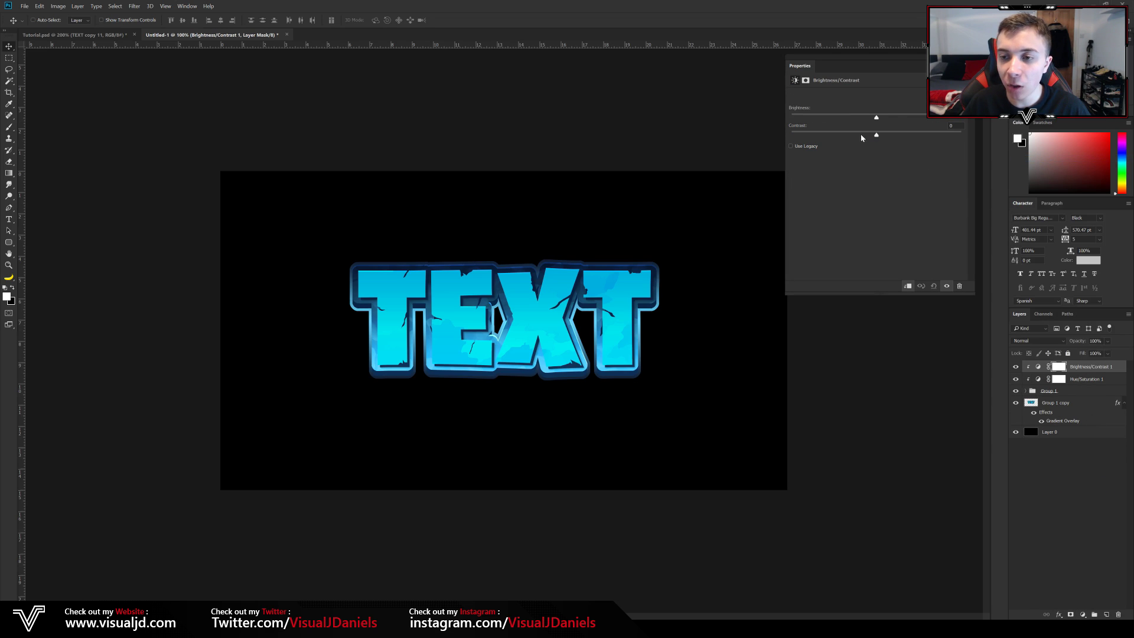
{"action": "left_click_drag", "start_coordinate": [876, 118], "coordinate": [884, 119]}
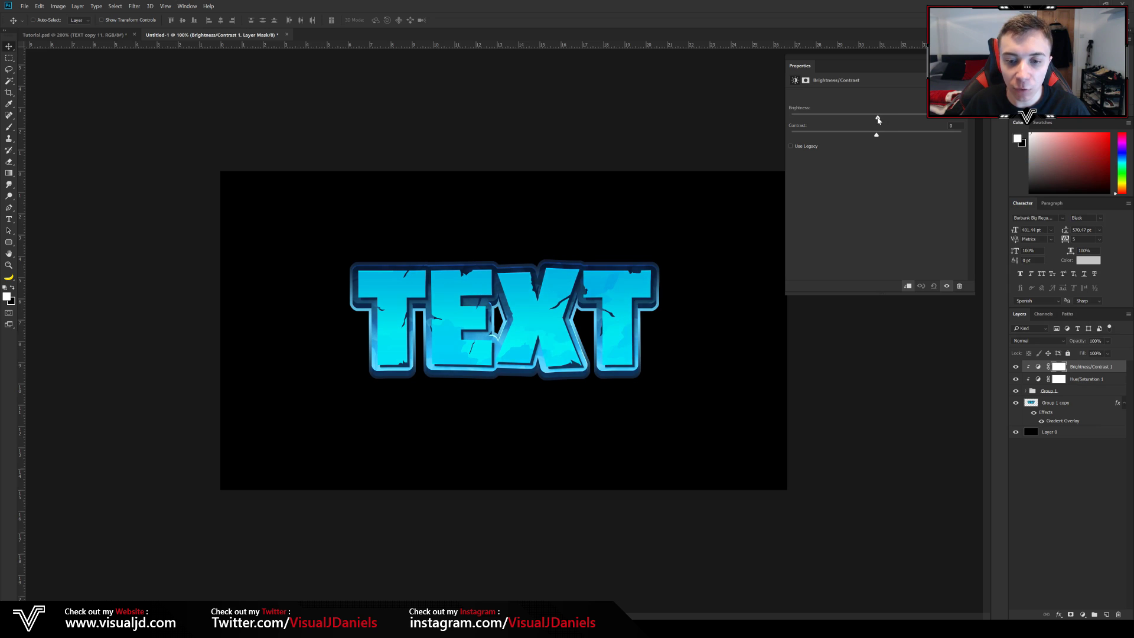
{"action": "left_click_drag", "start_coordinate": [877, 137], "coordinate": [885, 136]}
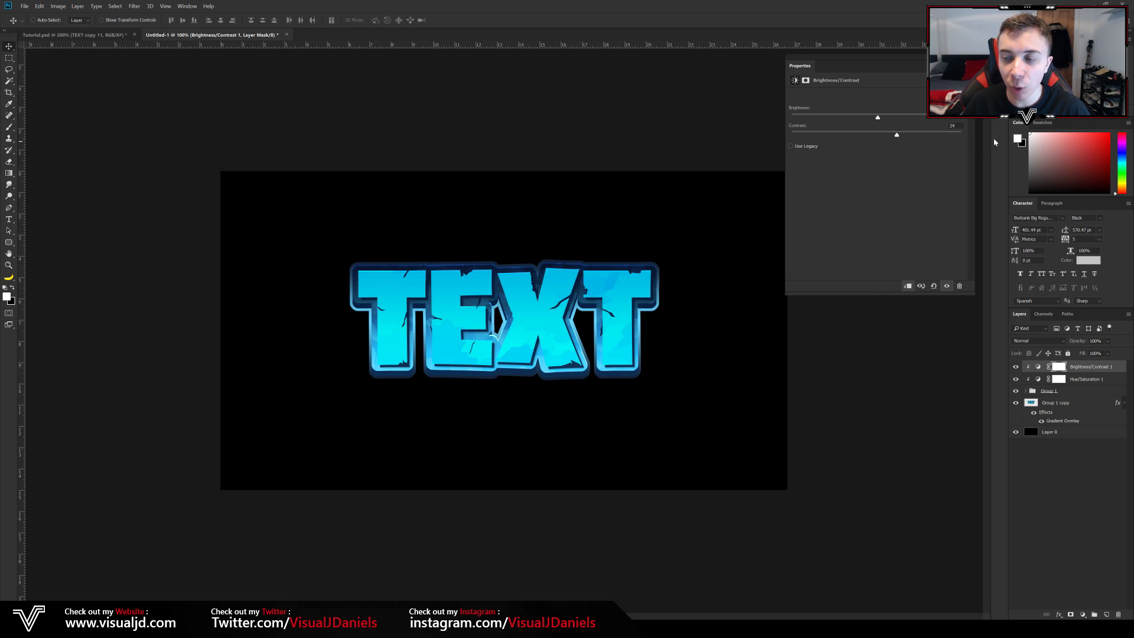
{"action": "left_click", "coordinate": [907, 302]}
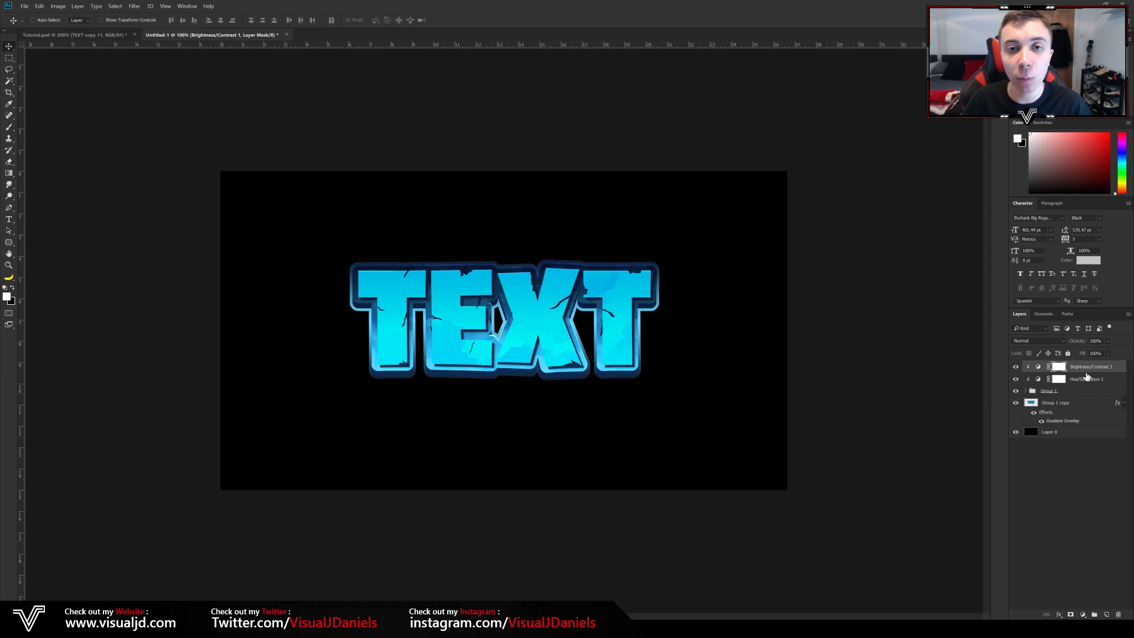
Group both adjustment layers with Group 1 and Group 1 copy, and create a merged single-layer duplicate of the new group
{"action": "left_click", "coordinate": [1075, 404], "text": "shift"}
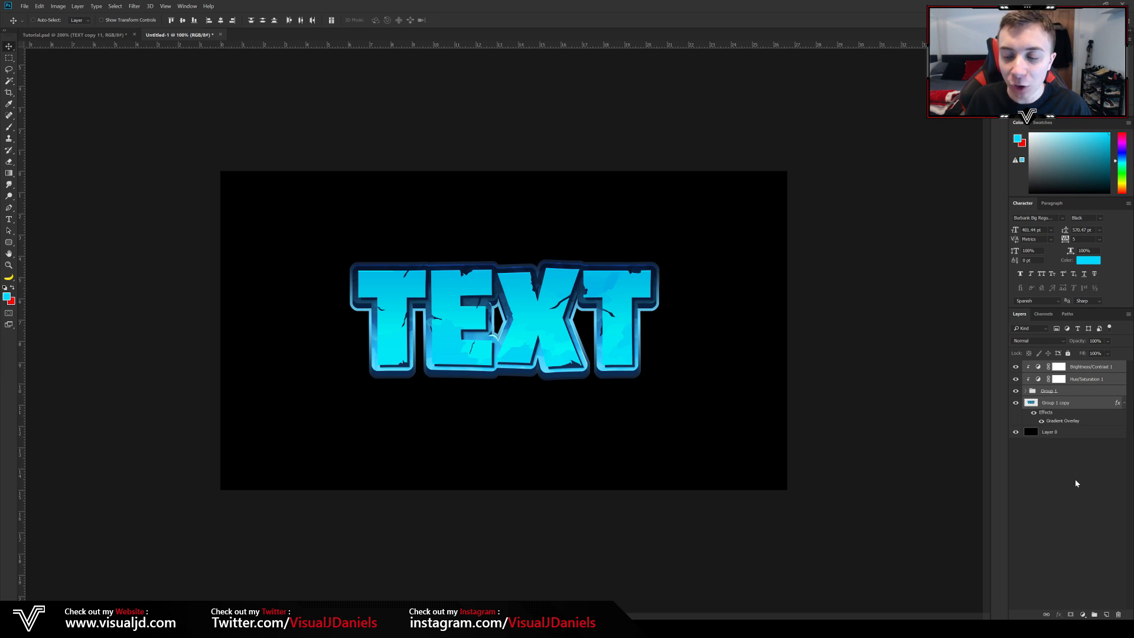
{"action": "key", "text": "ctrl+g"}
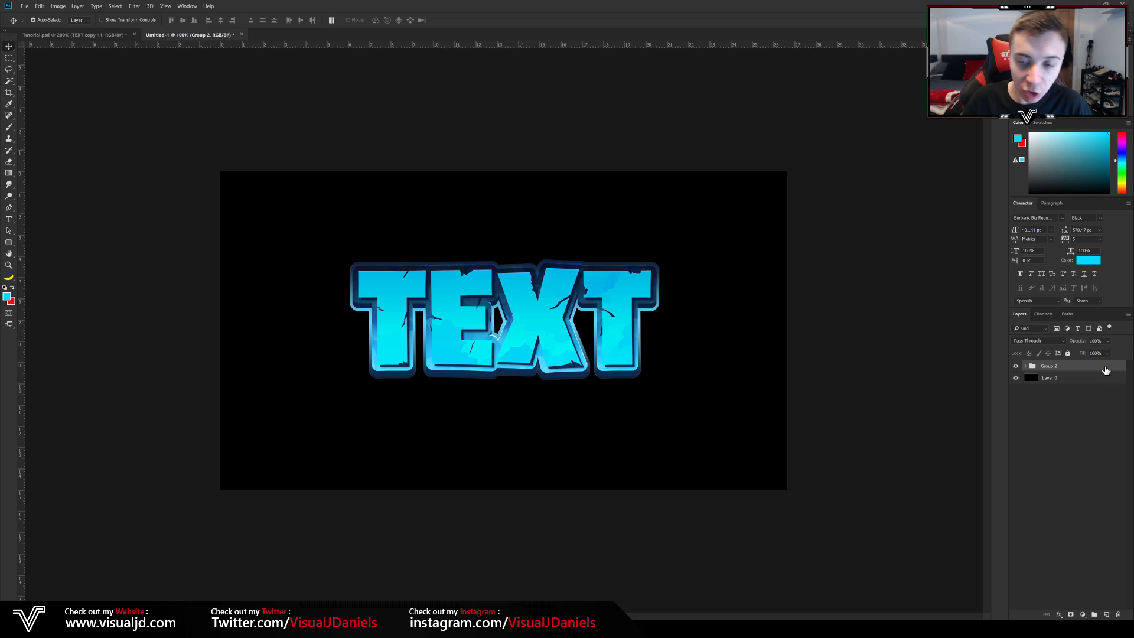
{"action": "key", "text": "ctrl+j"}
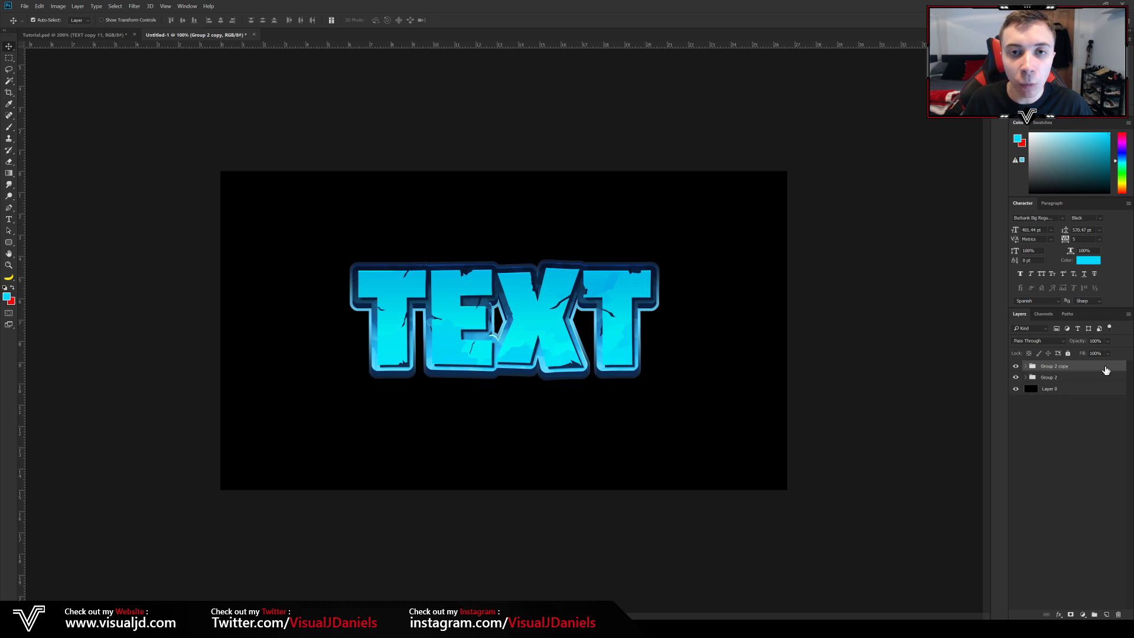
{"action": "key", "text": "ctrl+e"}
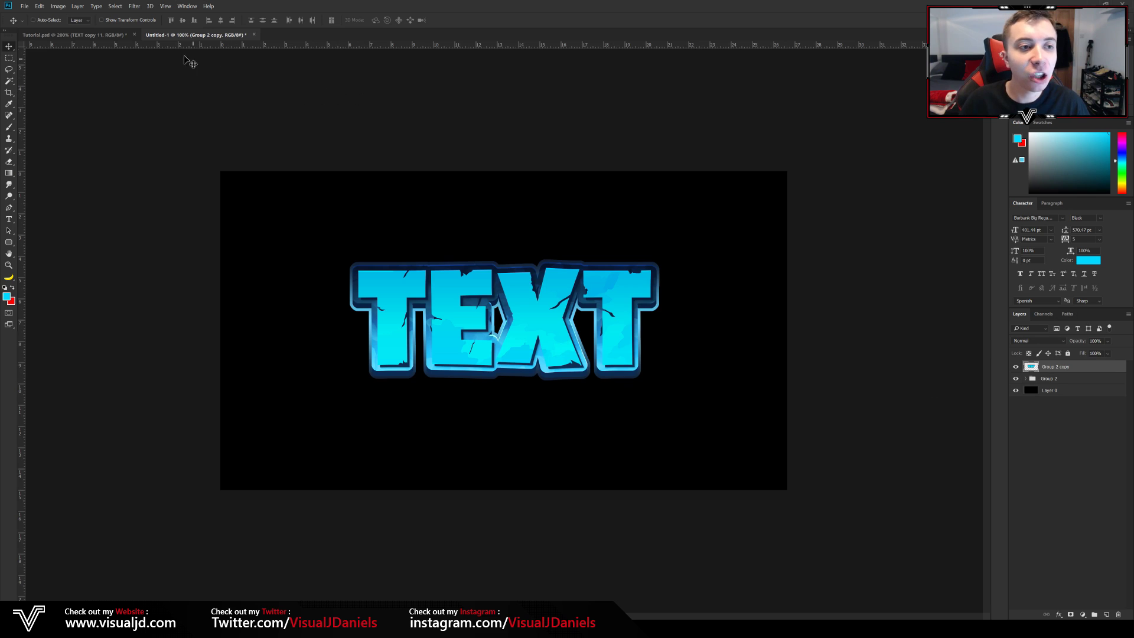
Blur the merged Group 2 copy layer with a Gaussian Blur at a 23.5-pixel radius
{"action": "left_click", "coordinate": [129, 7]}
{"action": "mouse_move", "coordinate": [177, 100]}
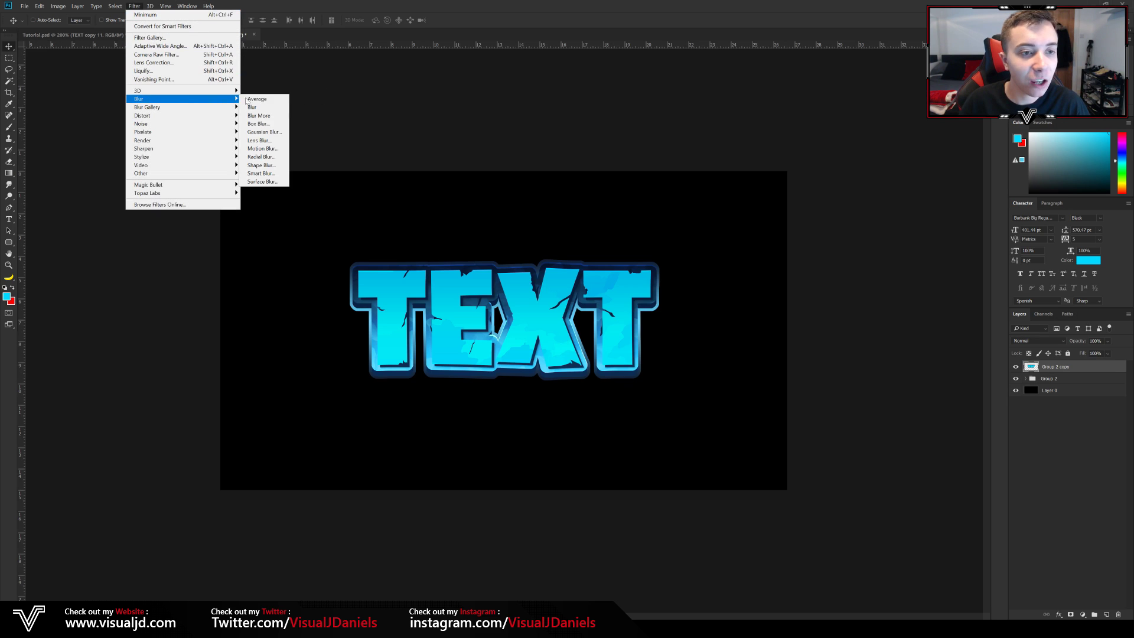
{"action": "left_click", "coordinate": [272, 132]}
{"action": "left_click_drag", "start_coordinate": [685, 245], "coordinate": [688, 247]}
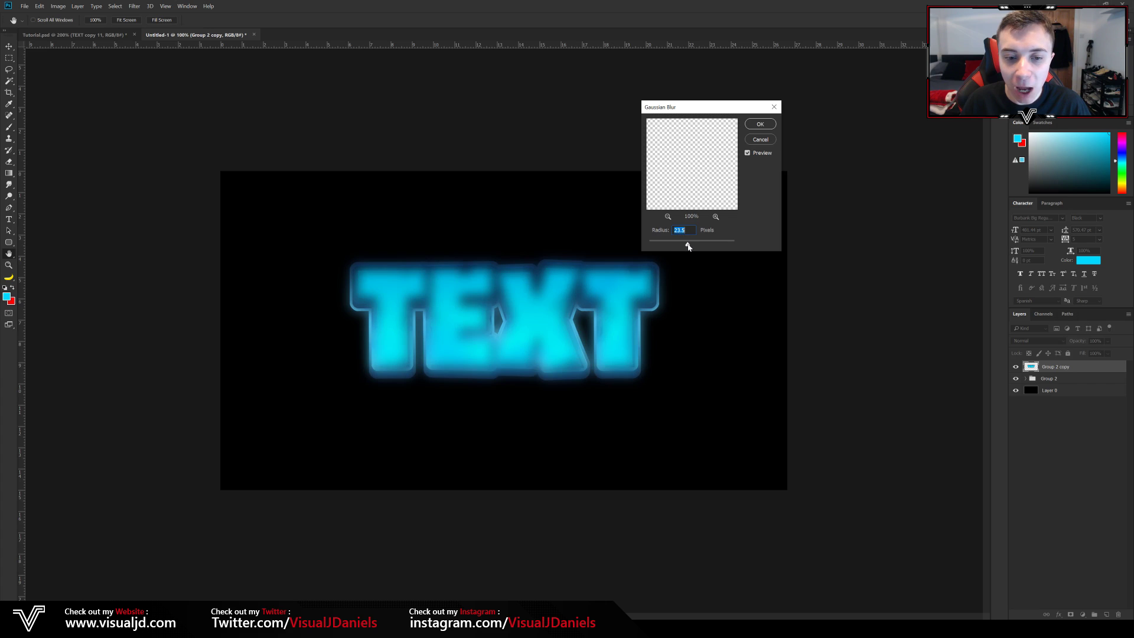
{"action": "left_click", "coordinate": [760, 124]}
Erase parts of the blurred layer over the letters with a 120 px Soft Round eraser at 0% hardness
{"action": "key", "text": "e"}
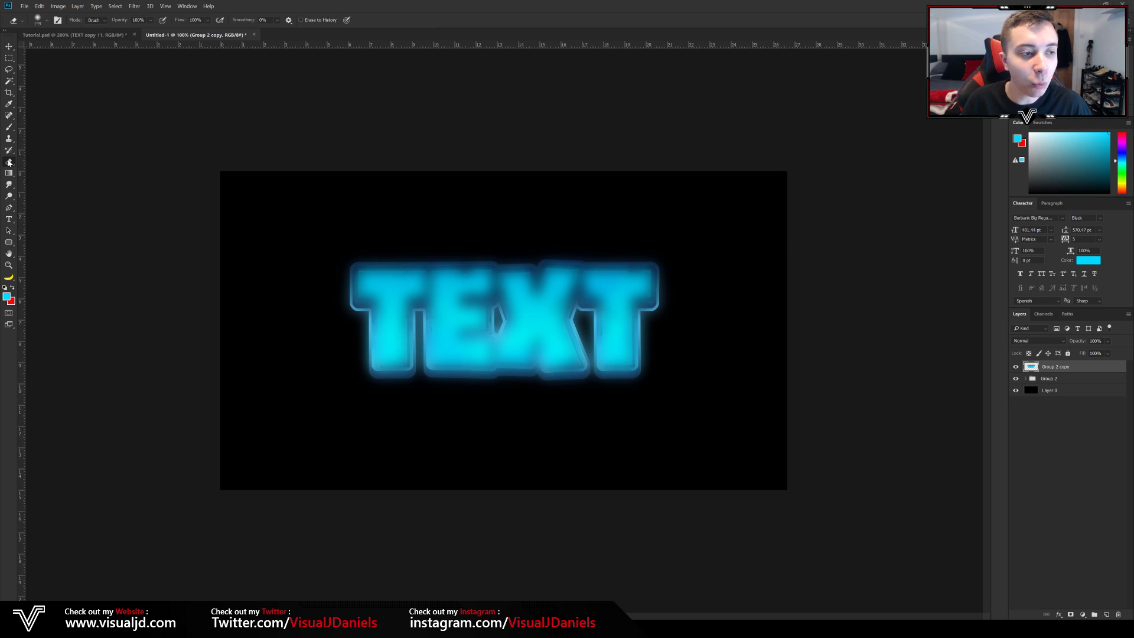
{"action": "left_click", "coordinate": [47, 21]}
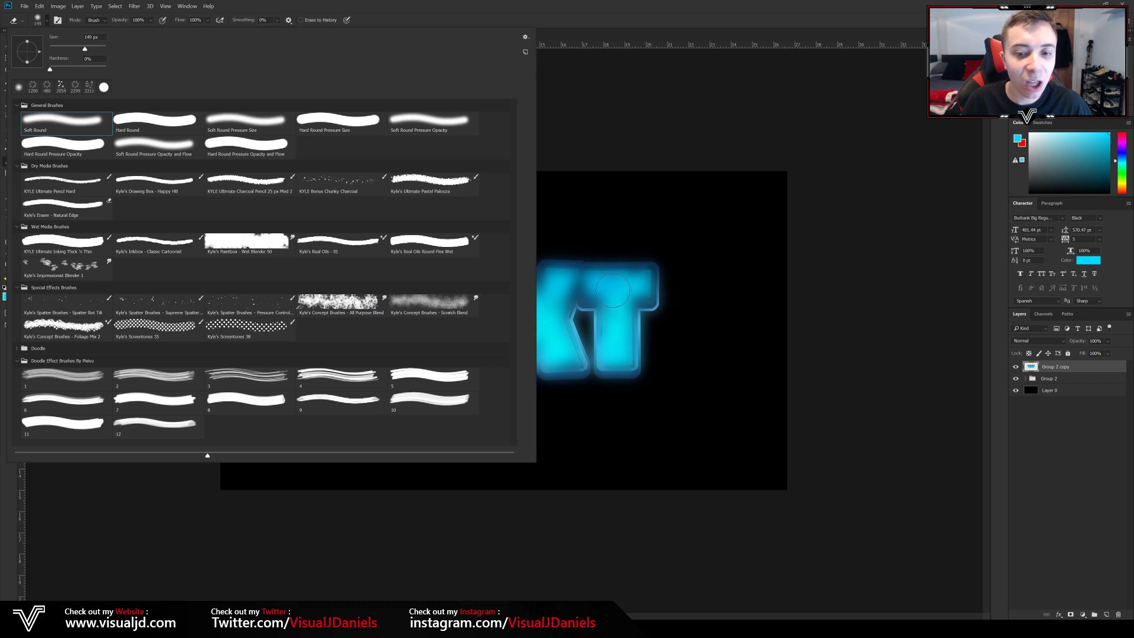
{"action": "left_click", "coordinate": [91, 36]}
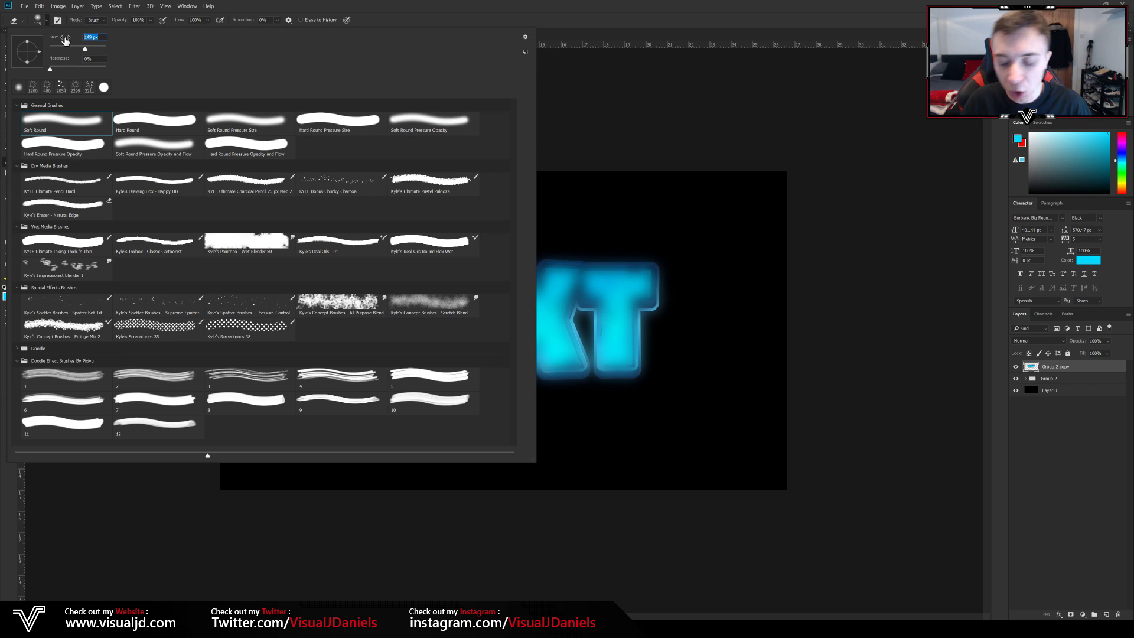
{"action": "type", "text": "120"}
{"action": "key", "text": "Tab"}
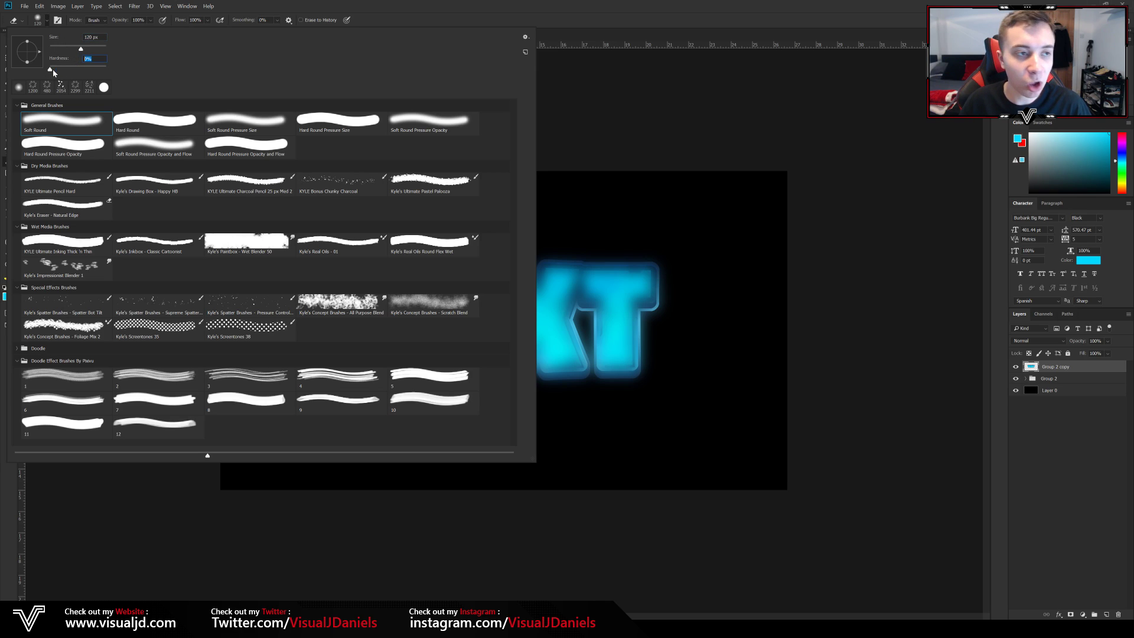
{"action": "key", "text": "Return"}
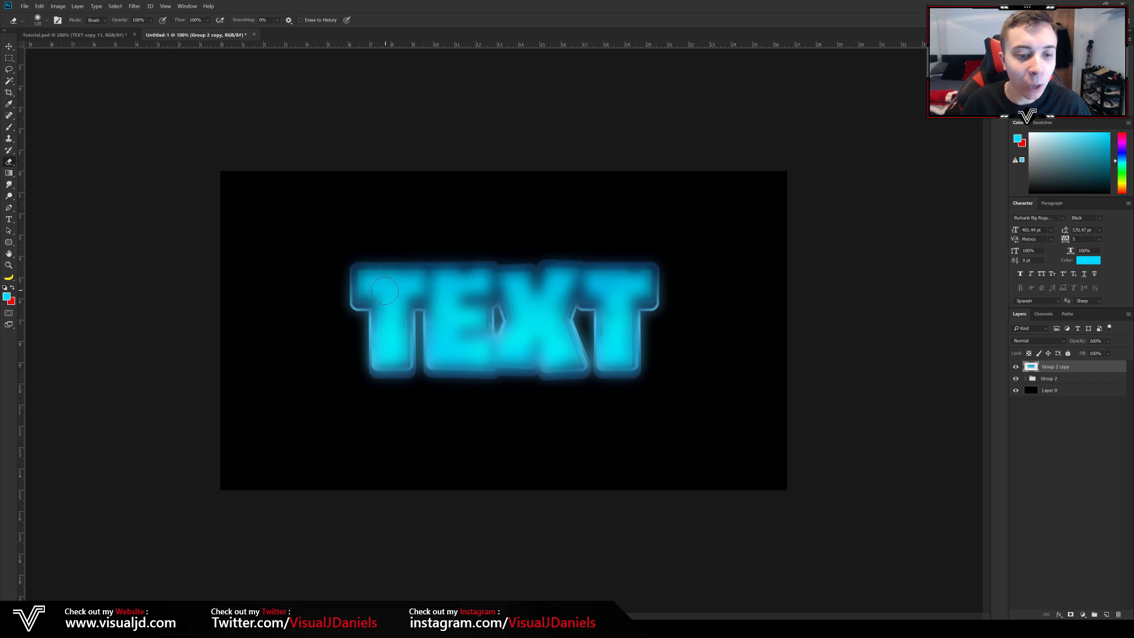
{"action": "mouse_move", "coordinate": [378, 286]}
{"action": "left_mouse_down"}
{"action": "mouse_move", "coordinate": [414, 283]}
{"action": "mouse_move", "coordinate": [392, 295]}
{"action": "mouse_move", "coordinate": [394, 339]}
{"action": "left_mouse_up"}
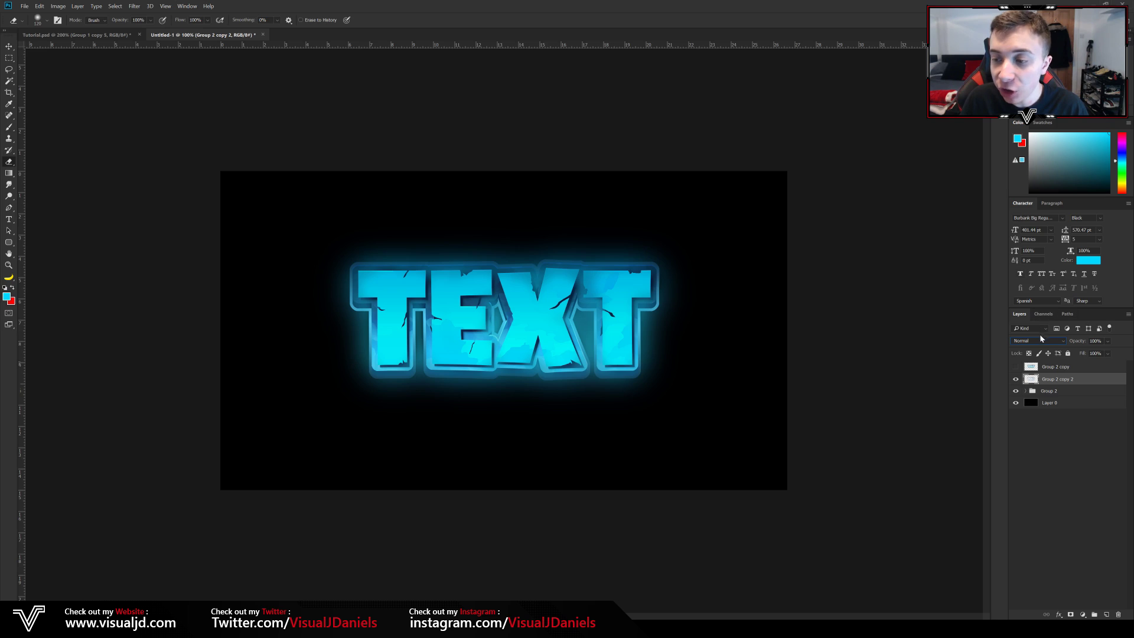
Set Group 2 copy 2 to the Vivid Light blend mode and toggle its visibility to compare the glow
{"action": "left_click", "coordinate": [1039, 339]}
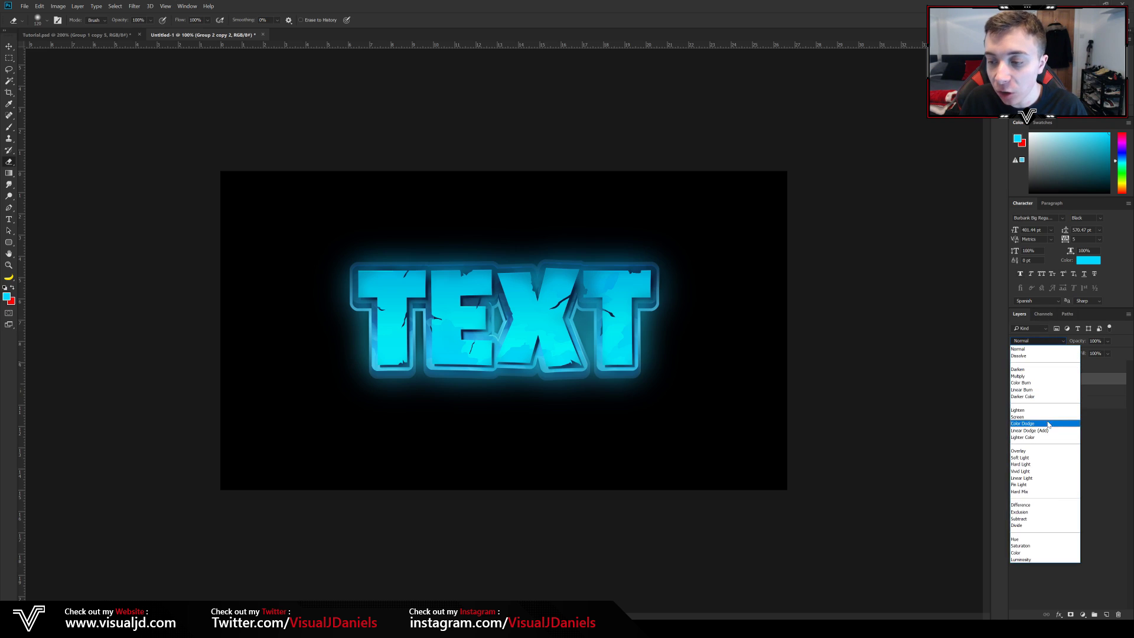
{"action": "left_click", "coordinate": [1028, 471]}
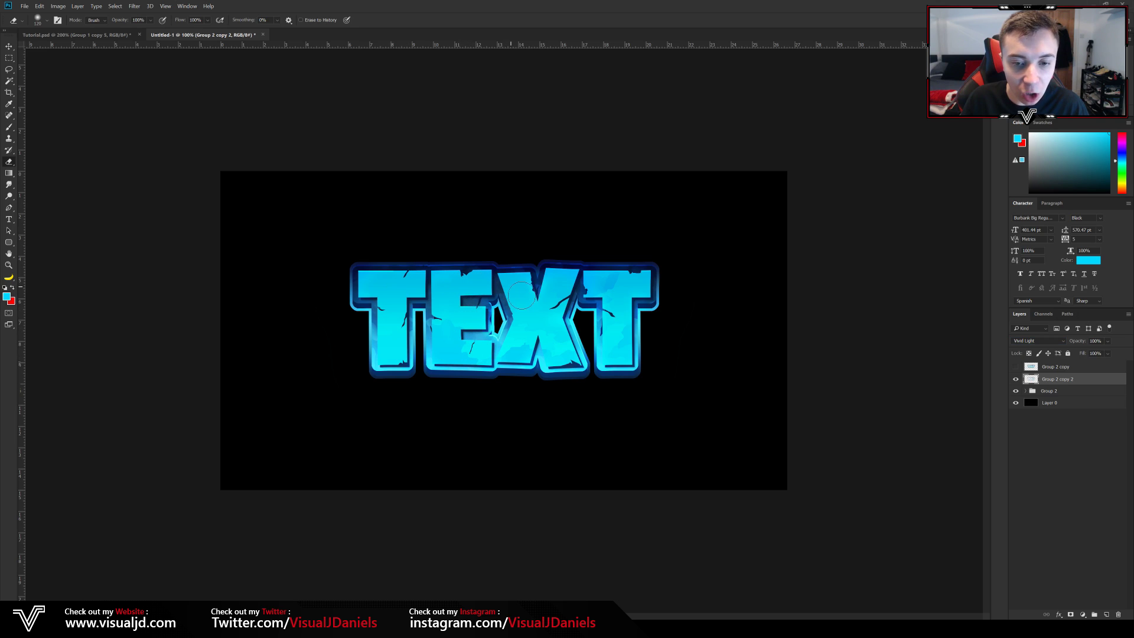
{"action": "key", "text": "ctrl+plus"}
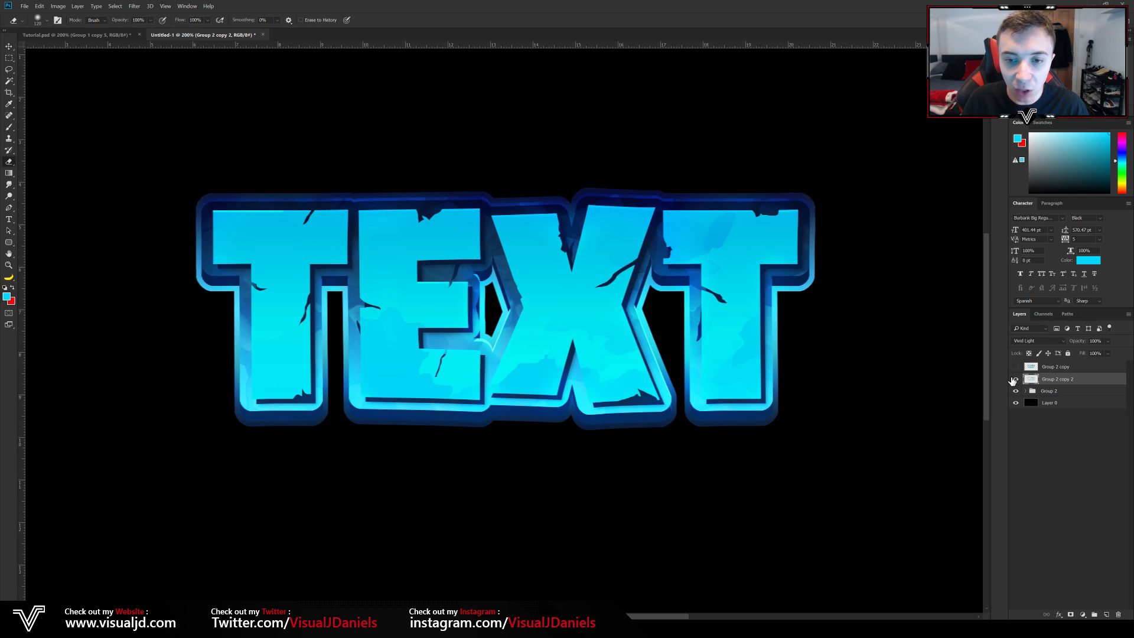
{"action": "left_click", "coordinate": [1014, 379]}
{"action": "left_click", "coordinate": [1014, 379]}
{"action": "left_click", "coordinate": [1014, 379]}
{"action": "left_click", "coordinate": [1015, 379]}
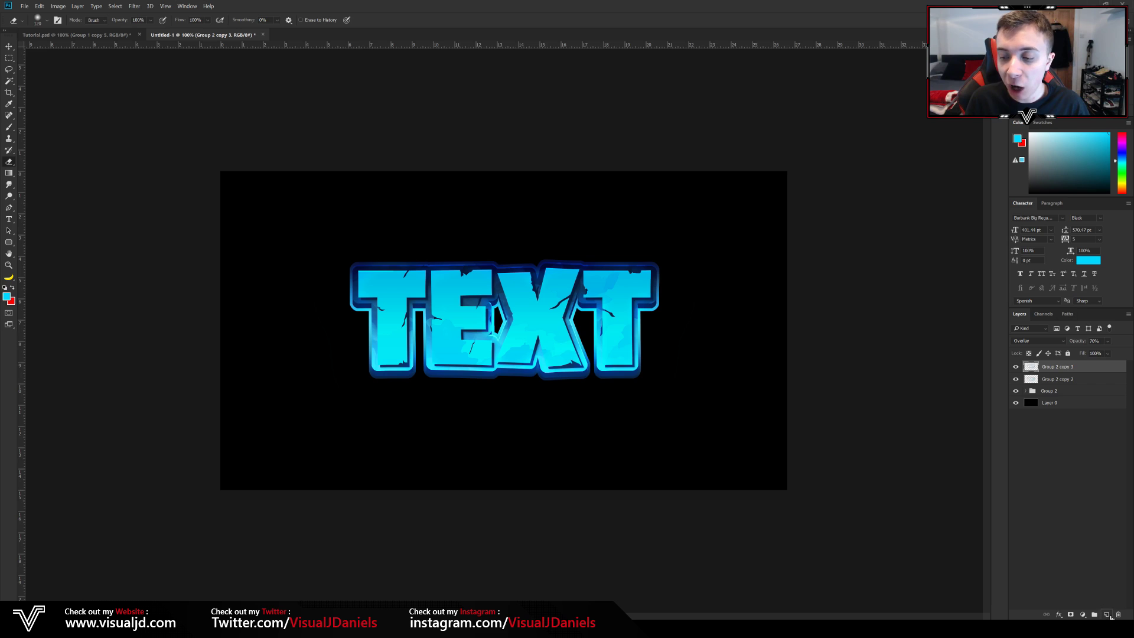
Add a new layer above the glow layers and set the Soft Round brush to 300 px
{"action": "left_click", "coordinate": [1106, 614]}
{"action": "left_click", "coordinate": [9, 126]}
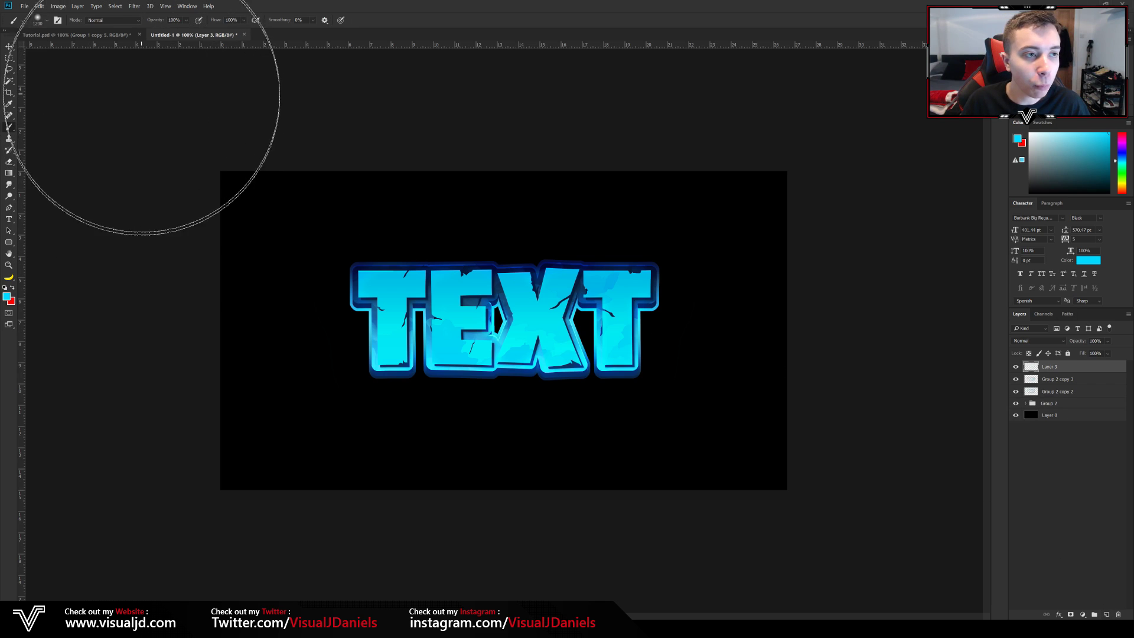
{"action": "left_click", "coordinate": [47, 21]}
{"action": "left_click_drag", "start_coordinate": [105, 52], "coordinate": [99, 51]}
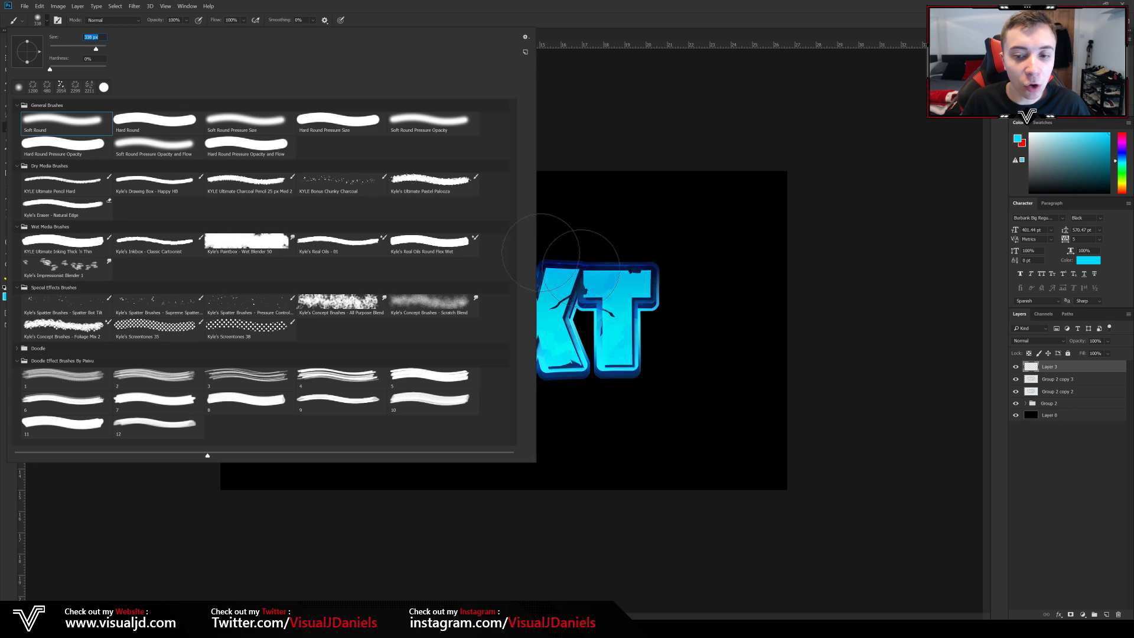
{"action": "type", "text": "300"}
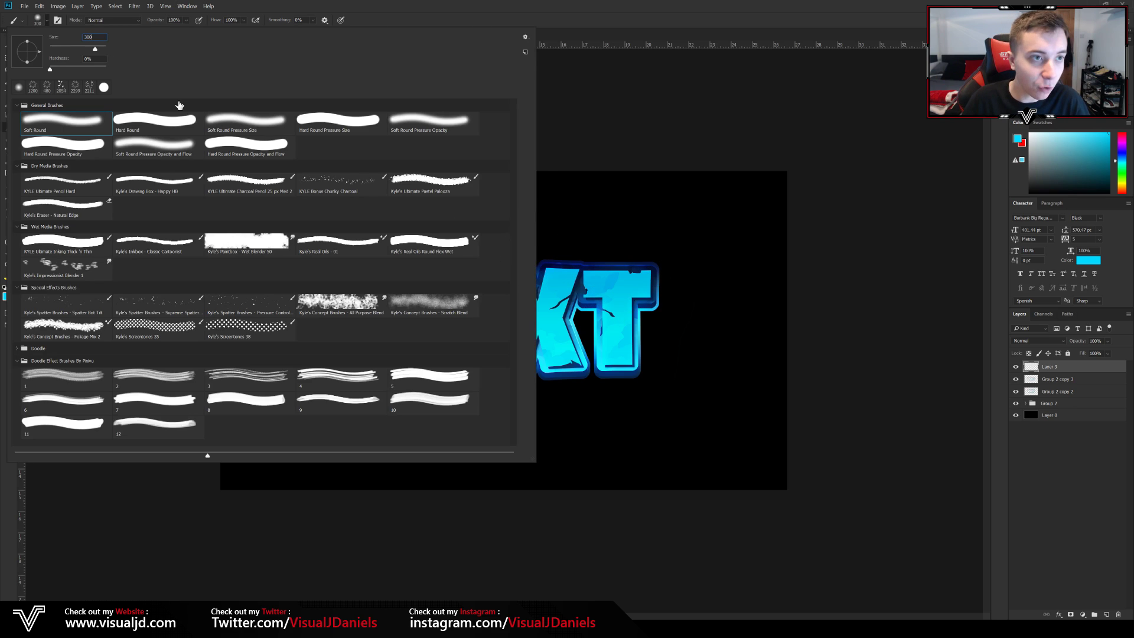
{"action": "left_click", "coordinate": [47, 21]}
Set the foreground colour to #00c6ff and dab soft glow spots over the first T, the bottom of the E, and the X
{"action": "left_click", "coordinate": [7, 297]}
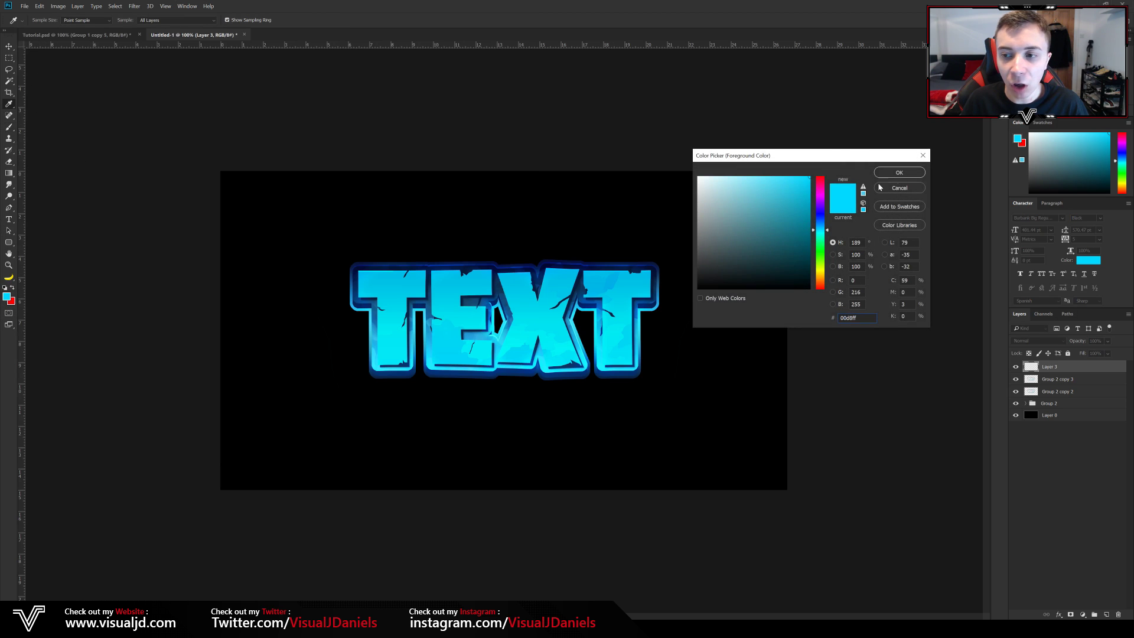
{"action": "left_click_drag", "start_coordinate": [819, 232], "coordinate": [820, 232]}
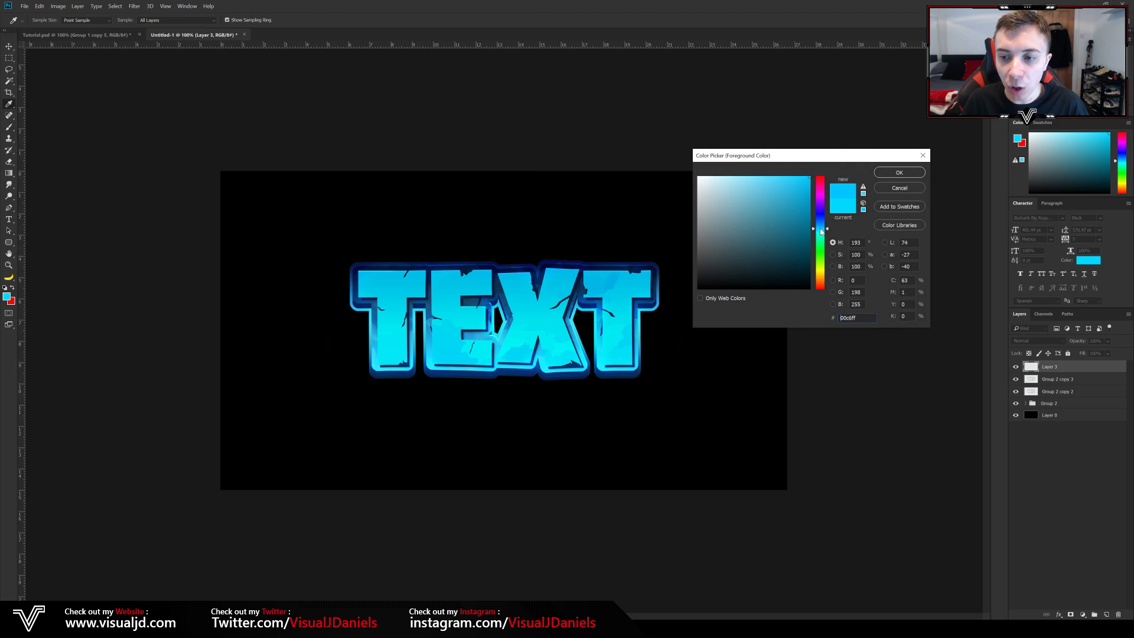
{"action": "left_click", "coordinate": [898, 173]}
{"action": "left_click", "coordinate": [379, 284]}
{"action": "left_click", "coordinate": [458, 358]}
{"action": "left_click", "coordinate": [576, 280]}
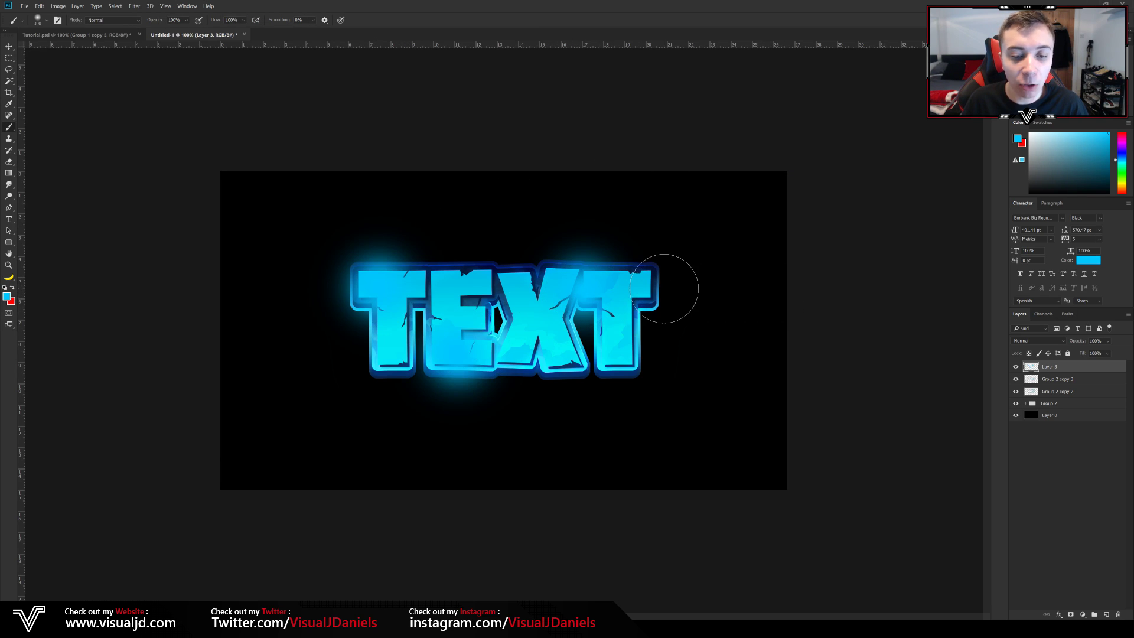
Try Screen on the glow-spot layer, settle on the Soft Light blend mode, and toggle the layer's visibility to compare
{"action": "left_click", "coordinate": [1051, 341]}
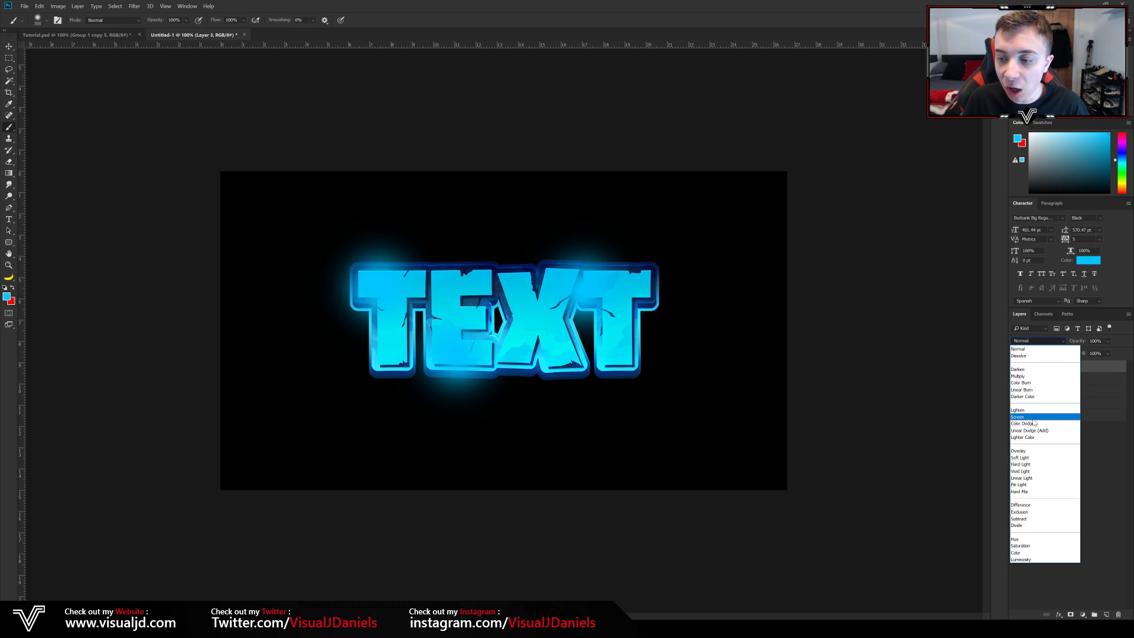
{"action": "left_click", "coordinate": [1030, 418]}
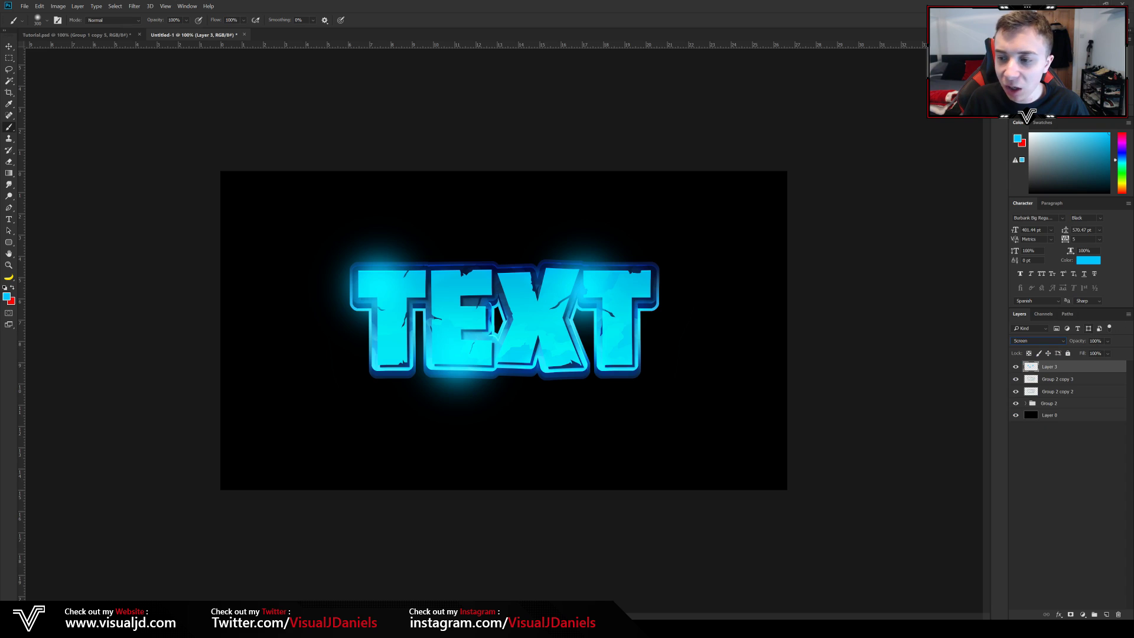
{"action": "left_click", "coordinate": [1039, 342]}
{"action": "left_click", "coordinate": [1029, 460]}
{"action": "left_click", "coordinate": [1022, 365]}
{"action": "left_click", "coordinate": [1022, 366]}
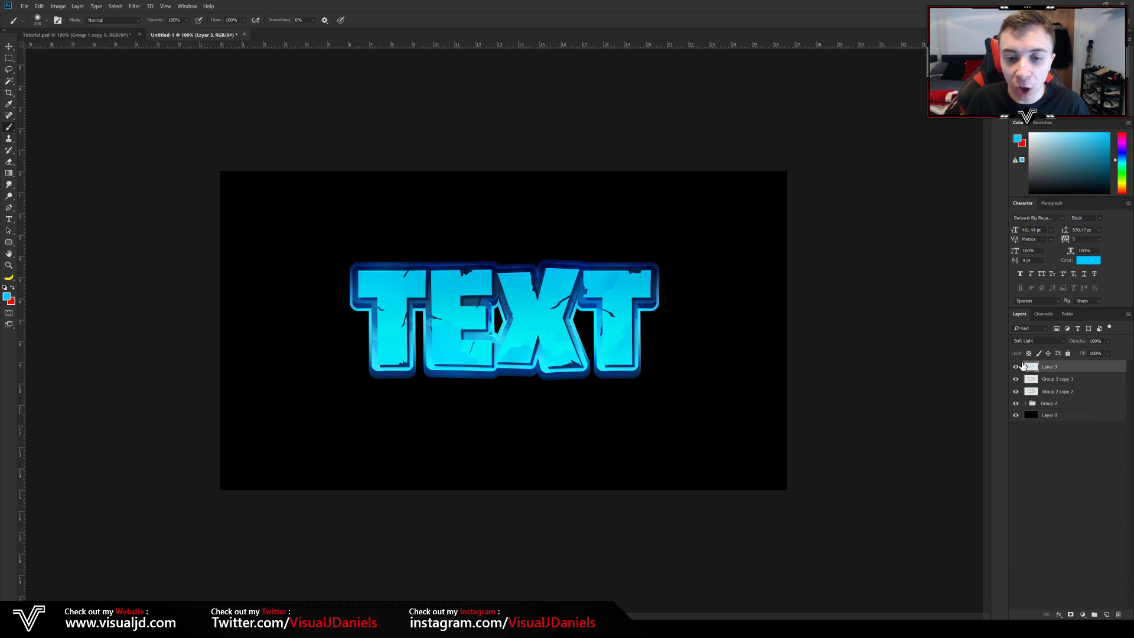
Add a new layer on top, enlarge the Soft Round brush to about 510 px, and dab one soft blue glow over the centre of TEXT
{"action": "left_click", "coordinate": [1106, 615]}
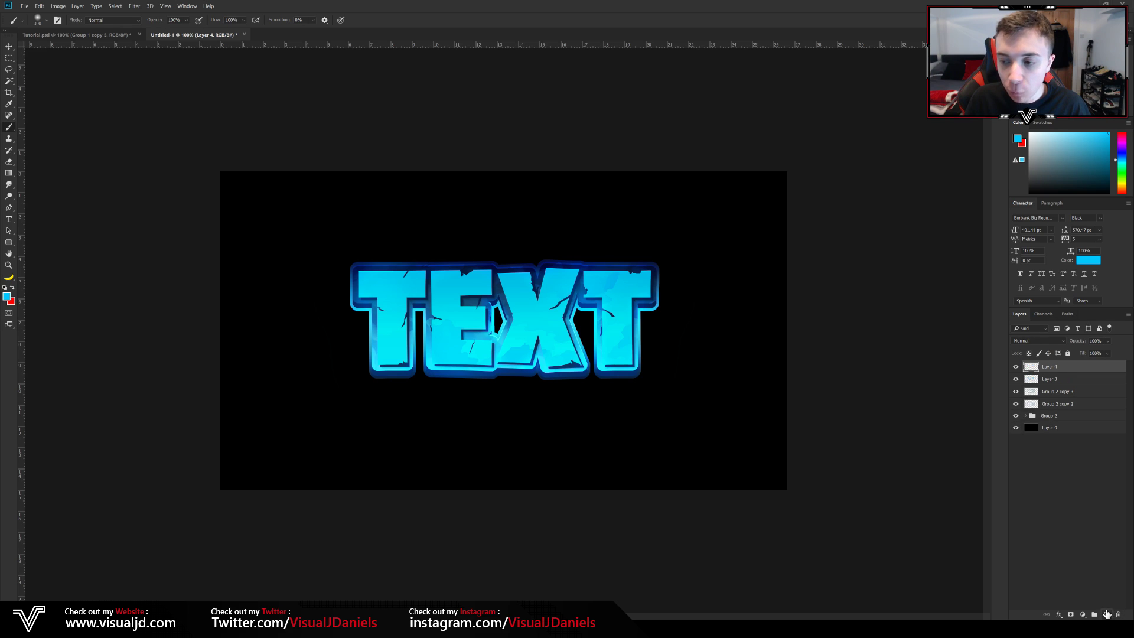
{"action": "left_click", "coordinate": [37, 20]}
{"action": "left_click_drag", "start_coordinate": [95, 51], "coordinate": [100, 51]}
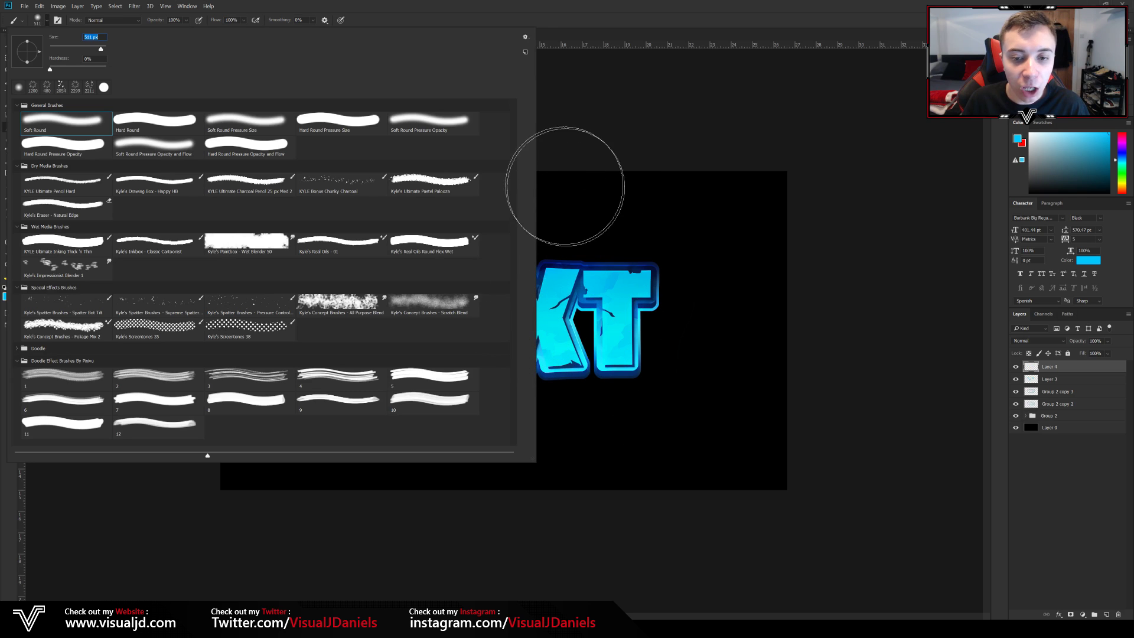
{"action": "left_click", "coordinate": [572, 192]}
{"action": "left_click", "coordinate": [498, 323]}
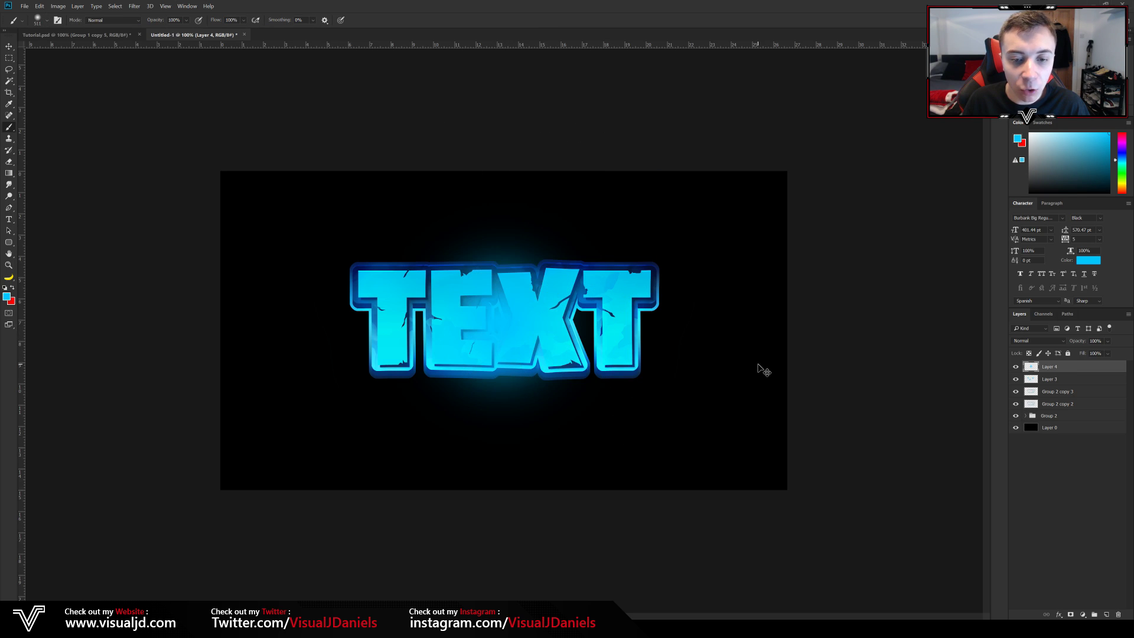
Scale the central glow up from its centre to about 134% with Free Transform
{"action": "key", "text": "ctrl+t"}
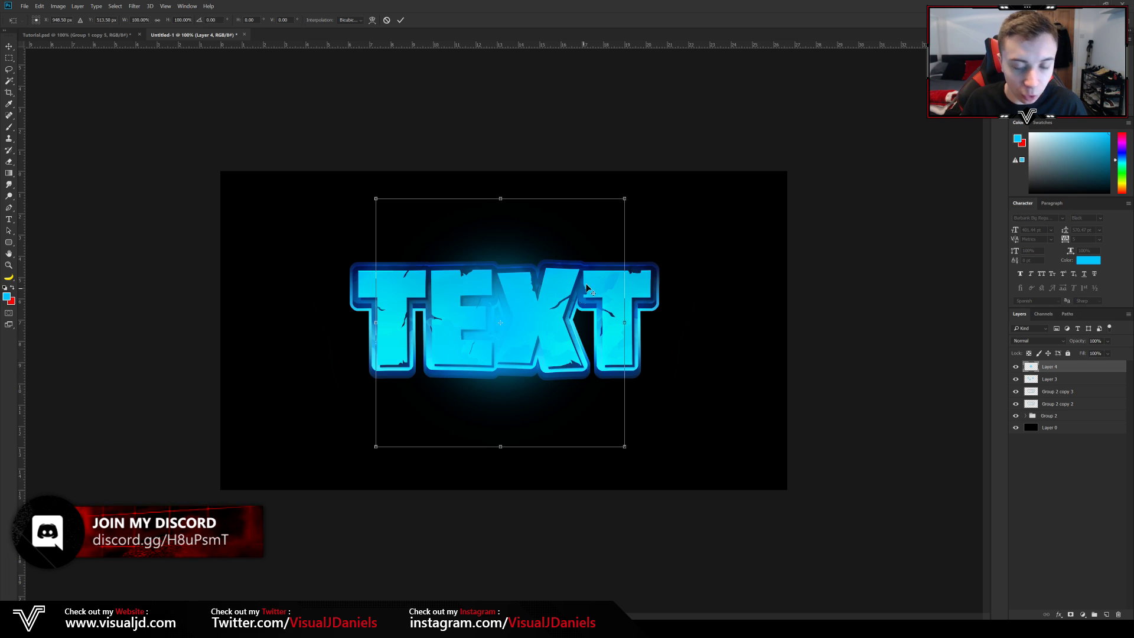
{"action": "left_click_drag", "start_coordinate": [624, 198], "coordinate": [658, 154]}
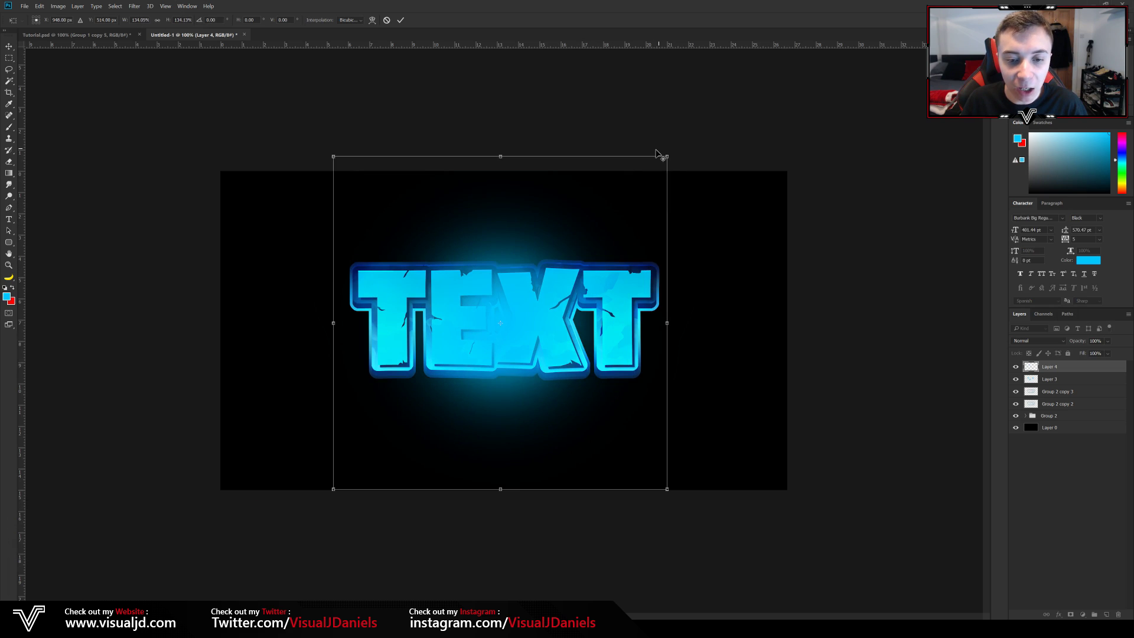
{"action": "key", "text": "Return"}
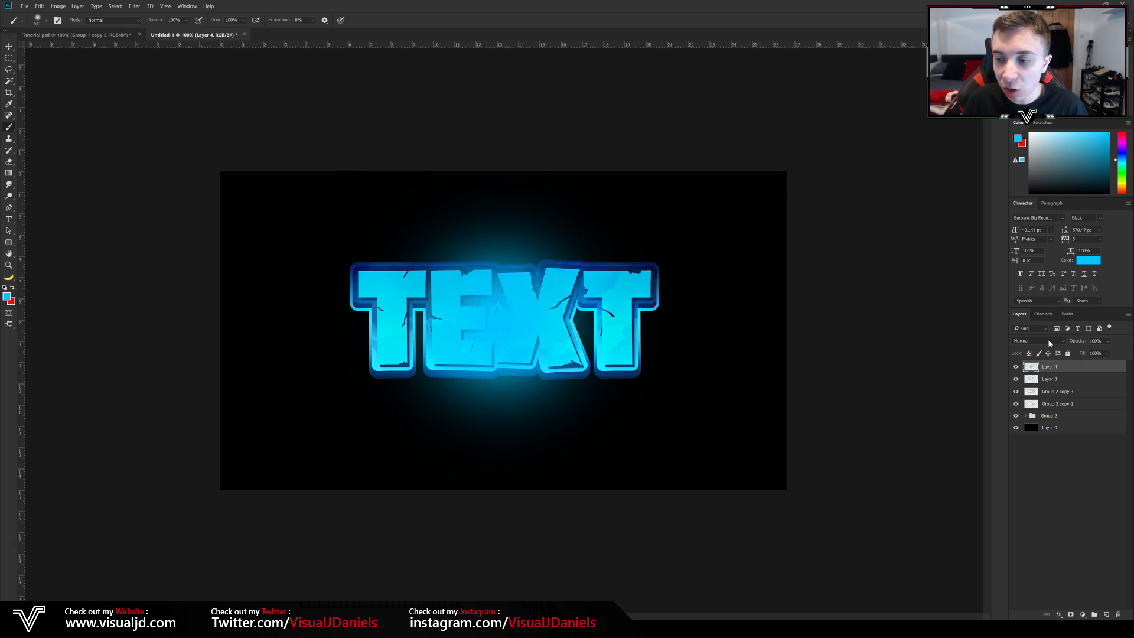
Try the Soft Light and Linear Dodge (Add) blend modes on the central glow layer, with its opacity lowered to 79%
{"action": "left_click", "coordinate": [1048, 340]}
{"action": "left_click", "coordinate": [1028, 456]}
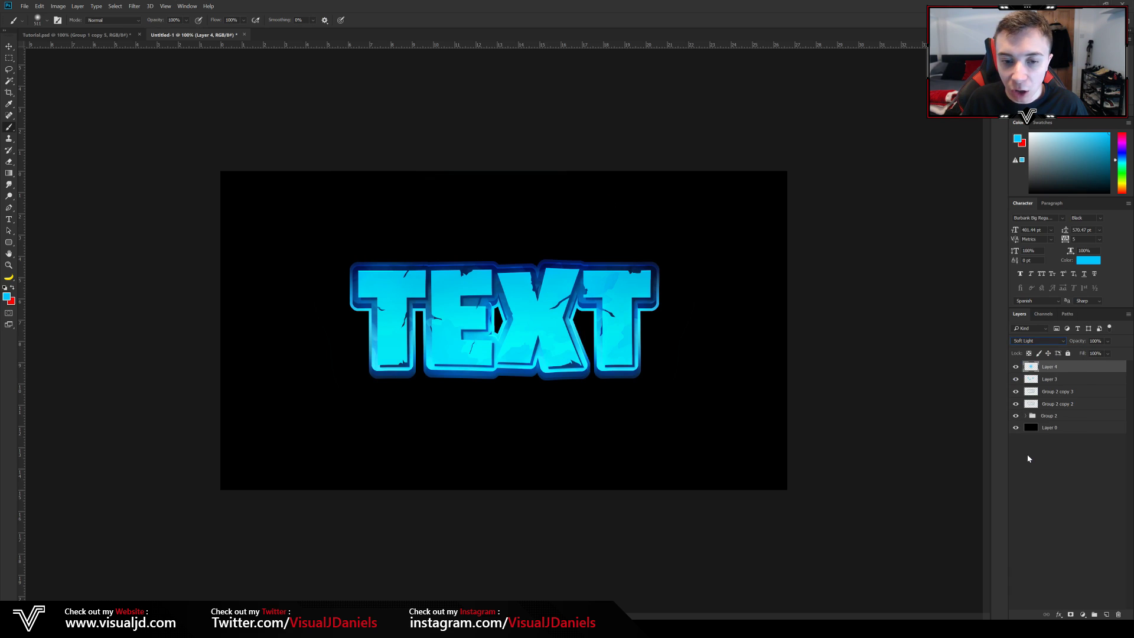
{"action": "left_click_drag", "start_coordinate": [1085, 345], "coordinate": [1073, 344]}
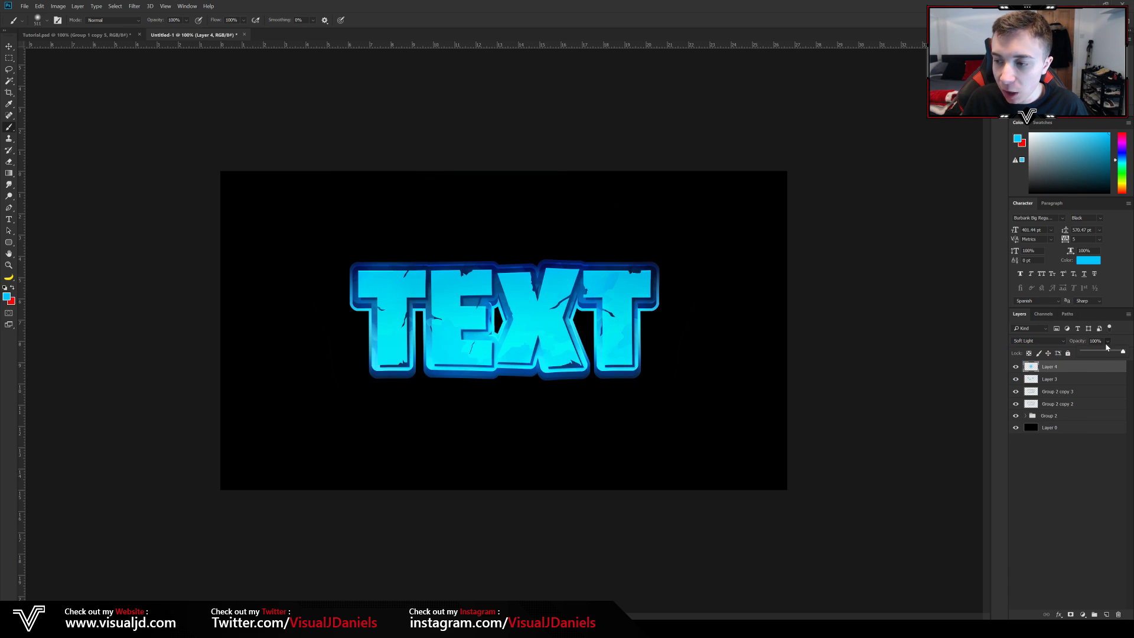
{"action": "left_click", "coordinate": [1037, 340]}
{"action": "left_click", "coordinate": [1035, 431]}
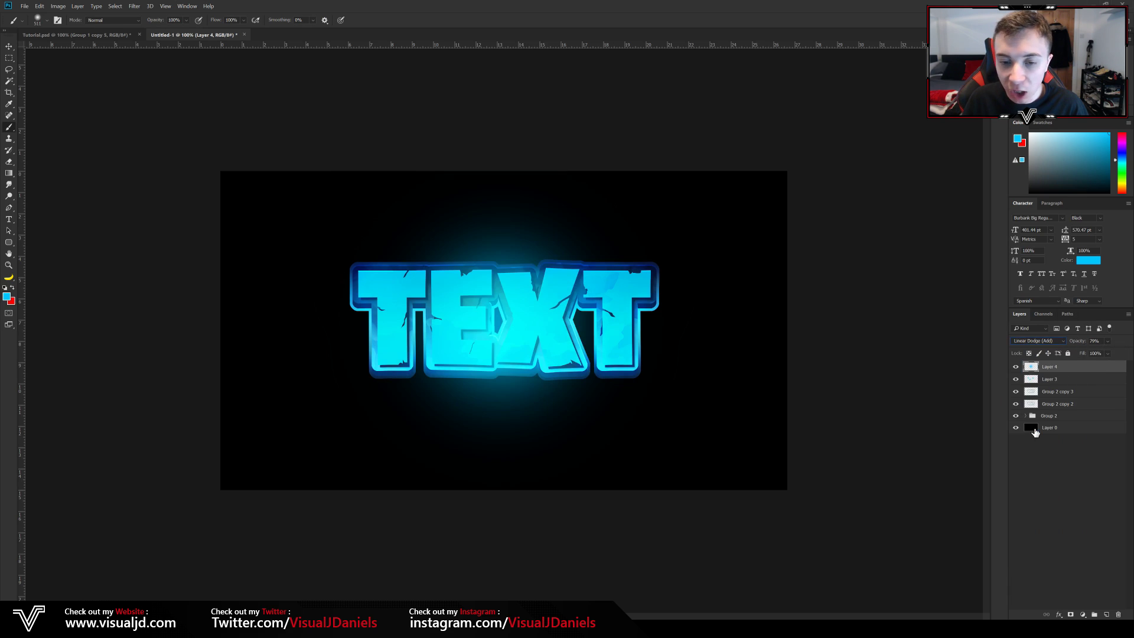
Set the central glow layer to Lighten at about 20% opacity and toggle its visibility to compare the result
{"action": "left_click", "coordinate": [1041, 341]}
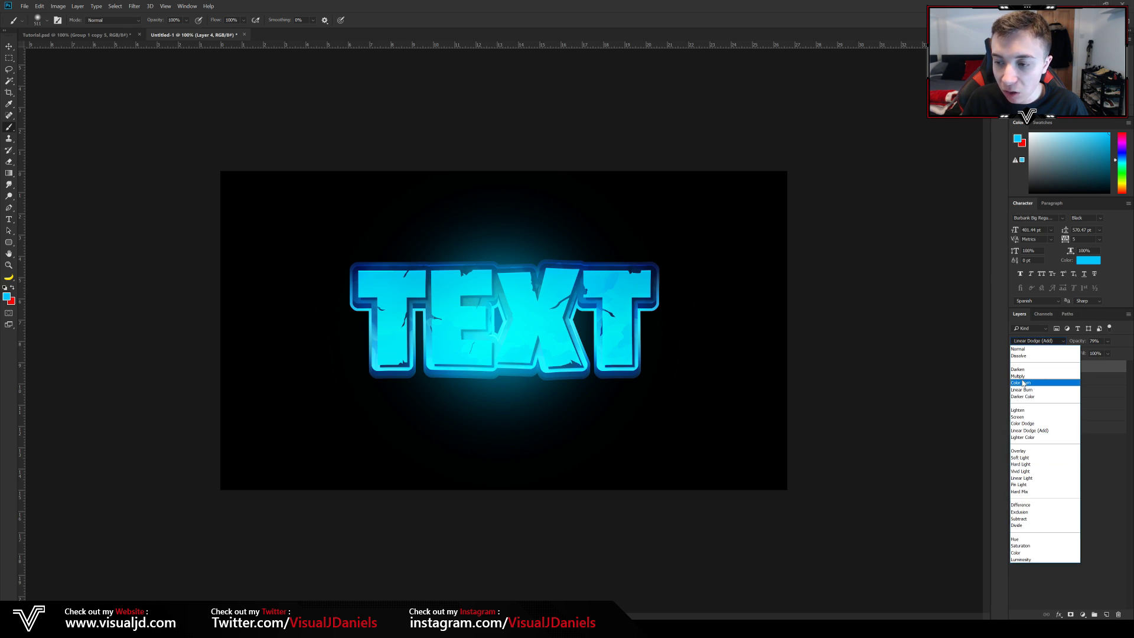
{"action": "left_click", "coordinate": [1021, 410]}
{"action": "left_click", "coordinate": [1107, 342]}
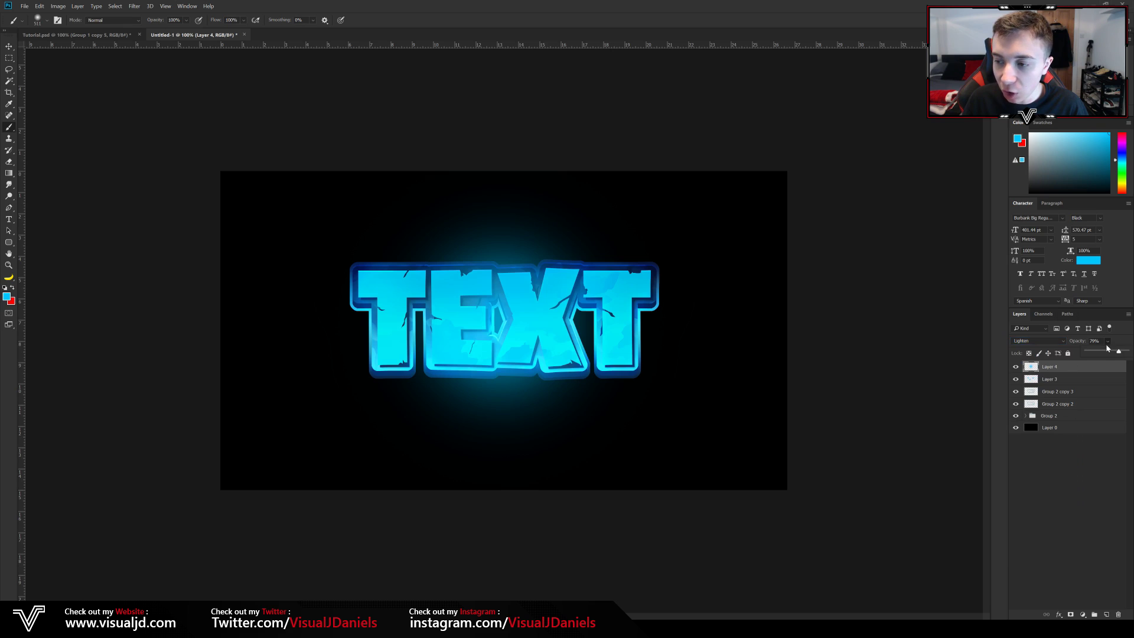
{"action": "left_click_drag", "start_coordinate": [1105, 353], "coordinate": [1097, 354]}
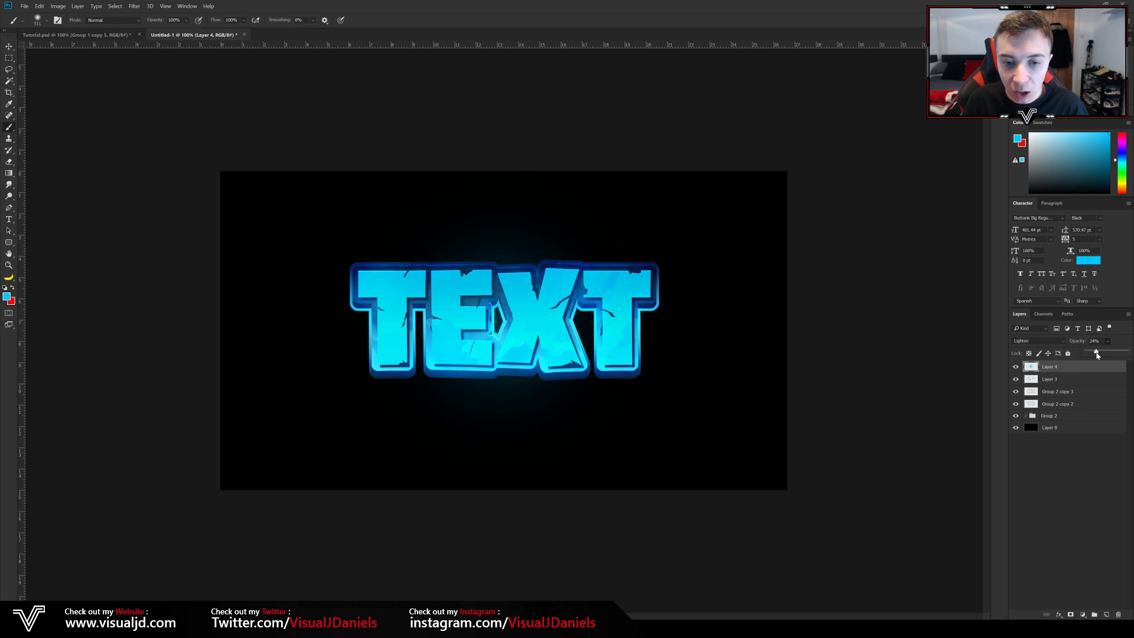
{"action": "left_click", "coordinate": [1021, 370]}
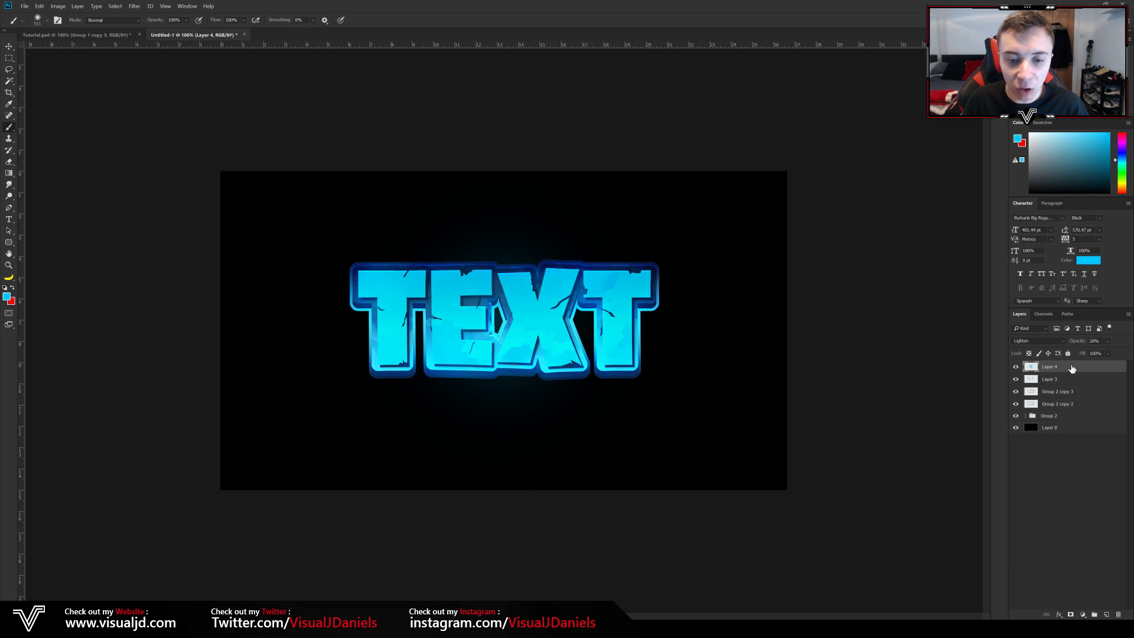
{"action": "left_click", "coordinate": [1015, 367]}
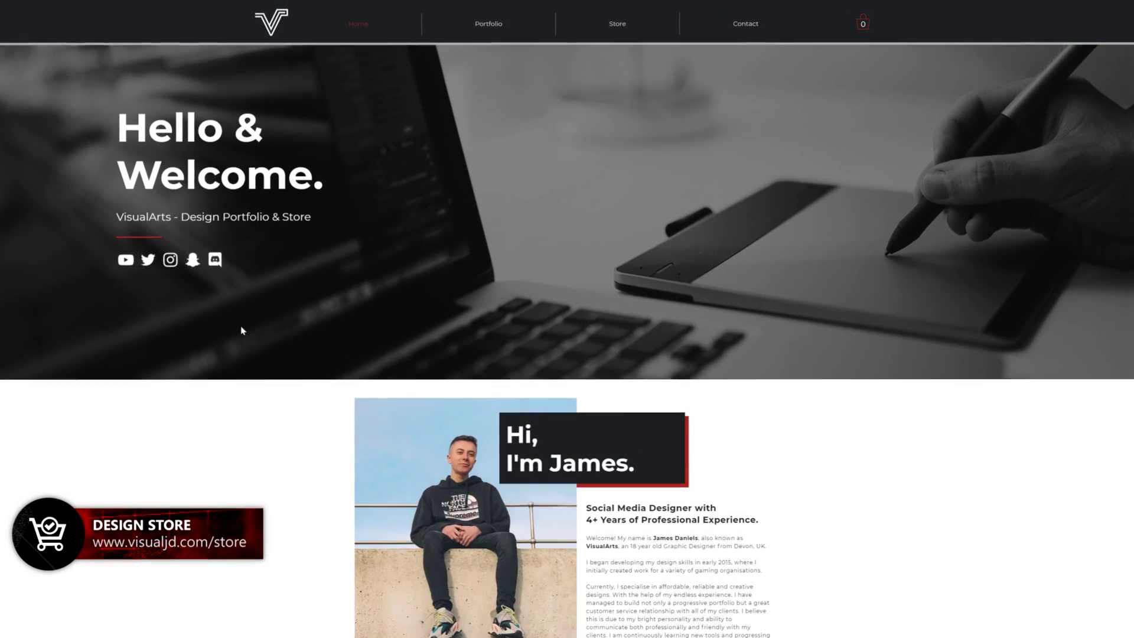
Switch to the VisualArts website and browse its Design Store products
{"action": "left_click", "coordinate": [616, 21]}
{"action": "scroll", "coordinate": [895, 130], "scroll_direction": "down", "scroll_amount": 1}
{"action": "scroll", "coordinate": [895, 130], "scroll_direction": "up", "scroll_amount": 1}
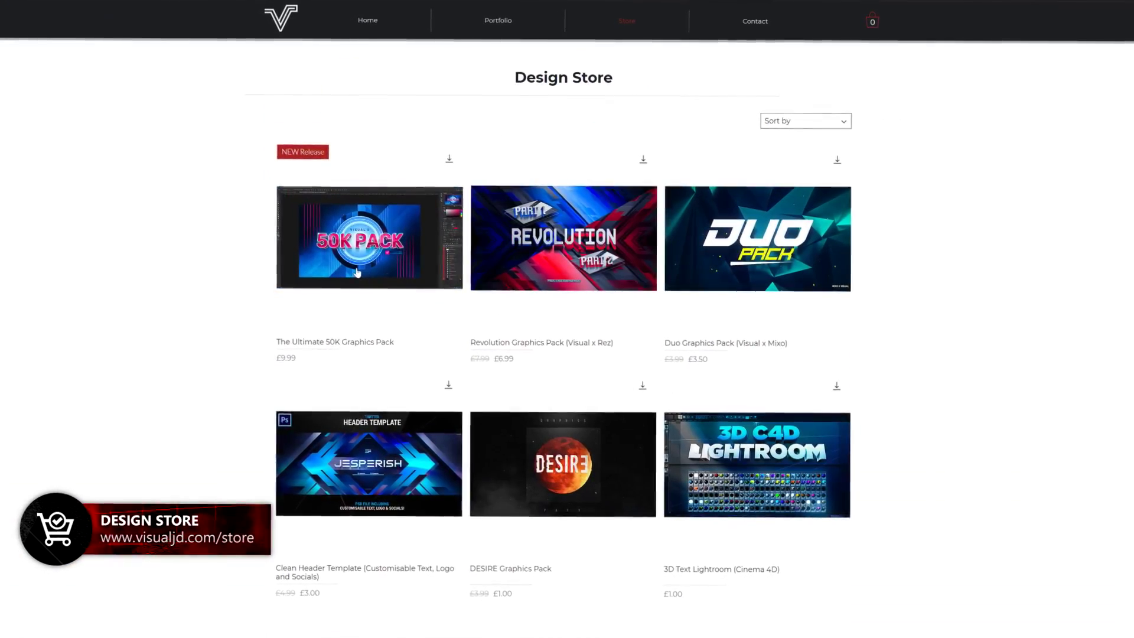
Open The Ultimate 50K Graphics Pack, view its preview images, and add the pack to the cart
{"action": "left_click", "coordinate": [381, 275]}
{"action": "left_click", "coordinate": [431, 269]}
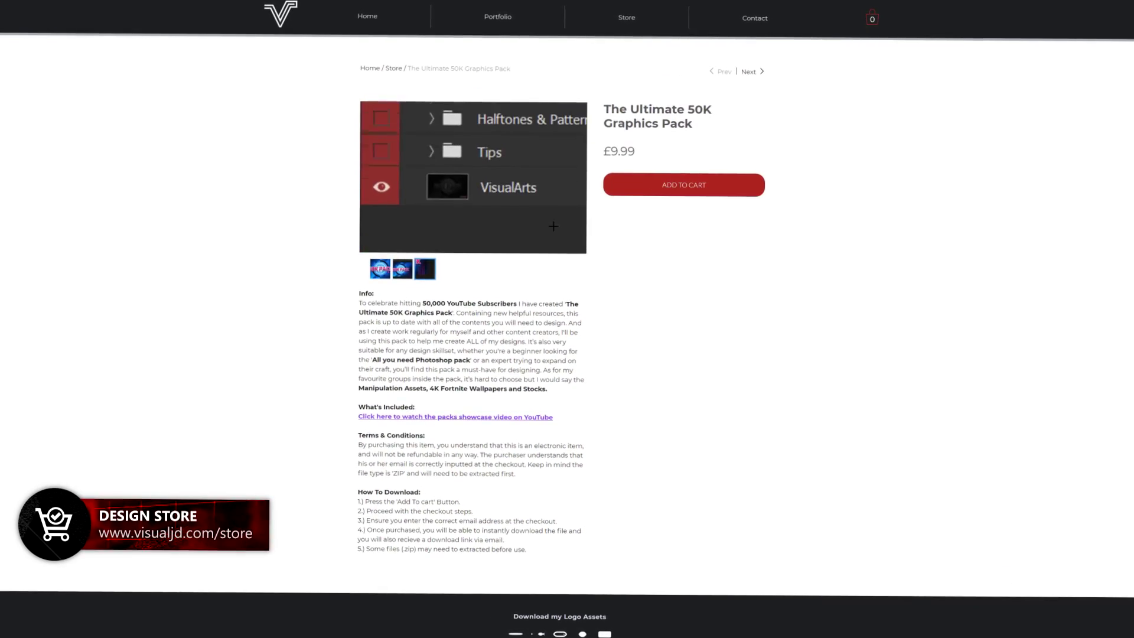
{"action": "left_click", "coordinate": [648, 190]}
{"action": "left_click", "coordinate": [1004, 167]}
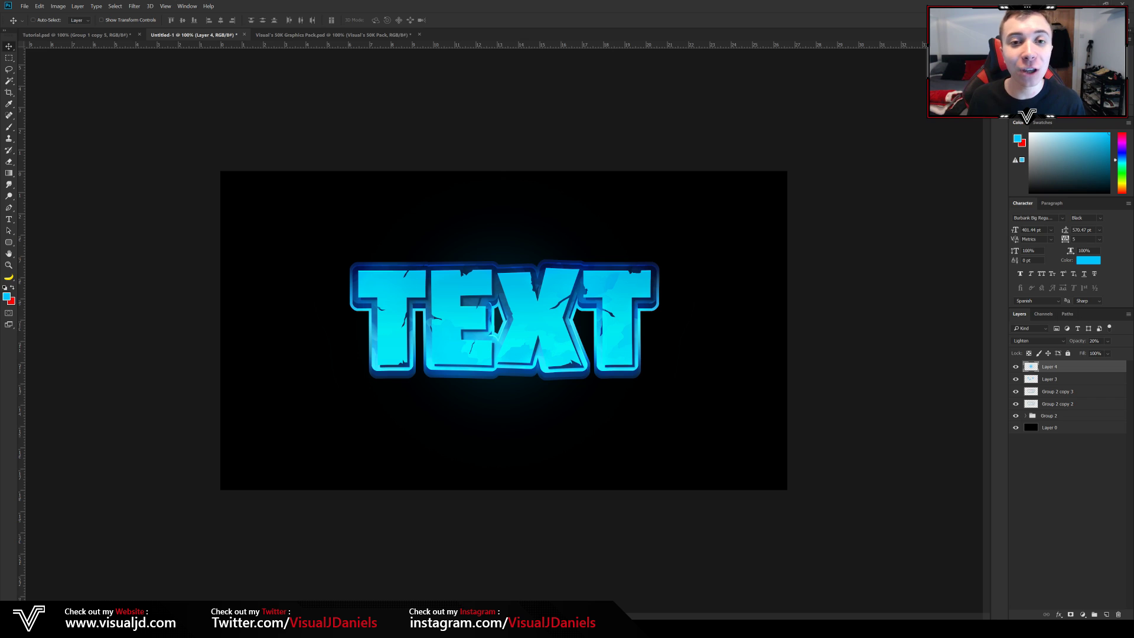